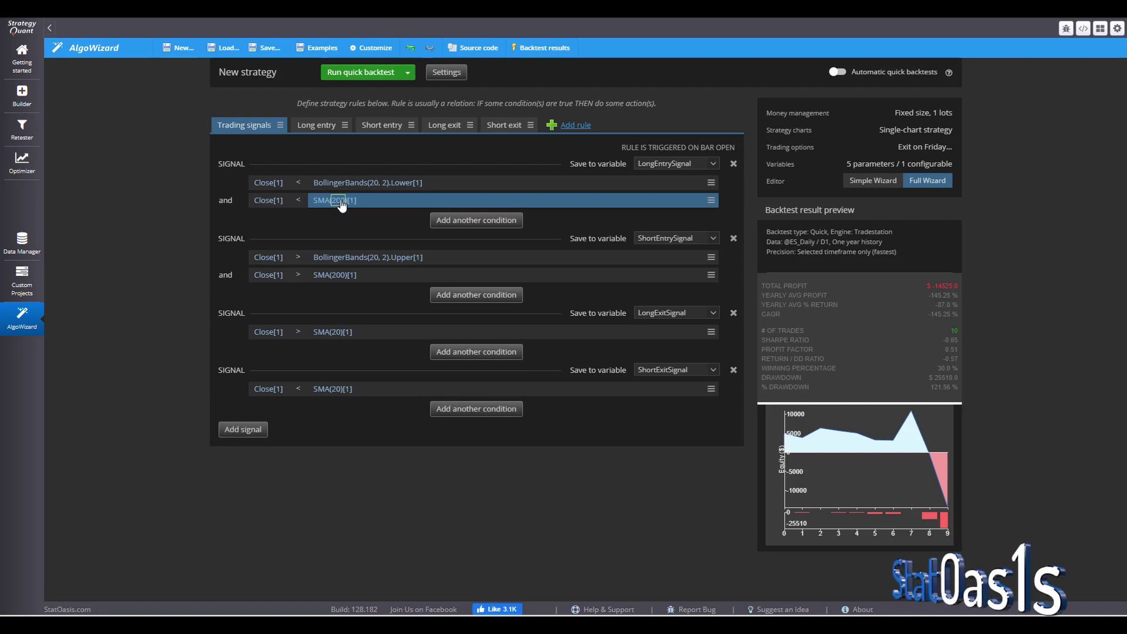
Step: Turn on strategy template mode in the Advanced settings and verify it is enabled
left_click(338, 200)
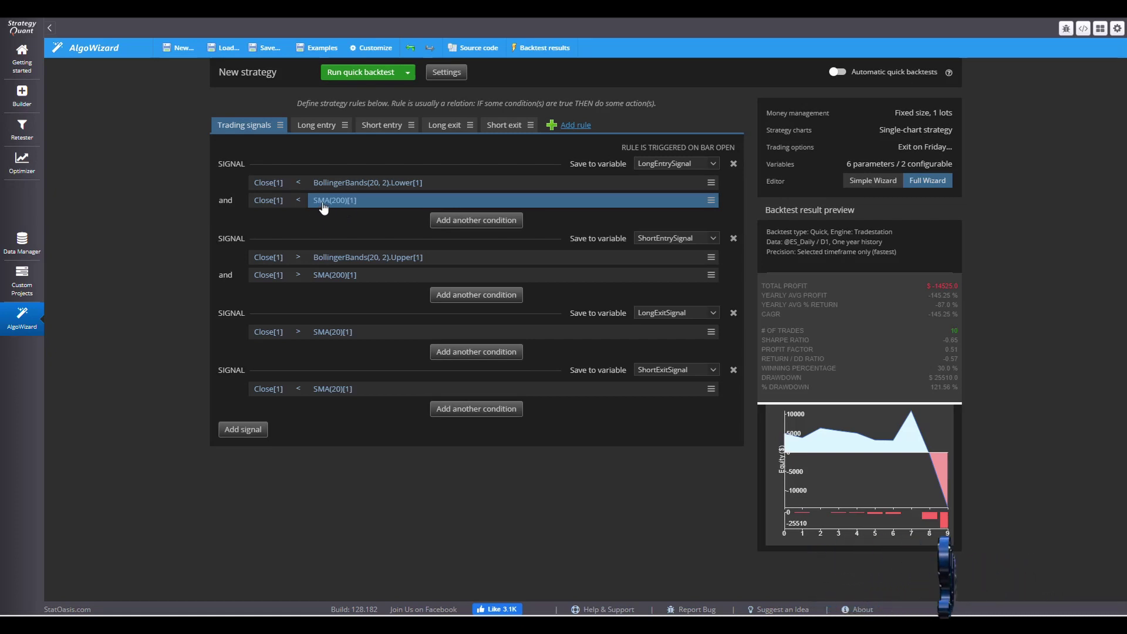
left_click(446, 75)
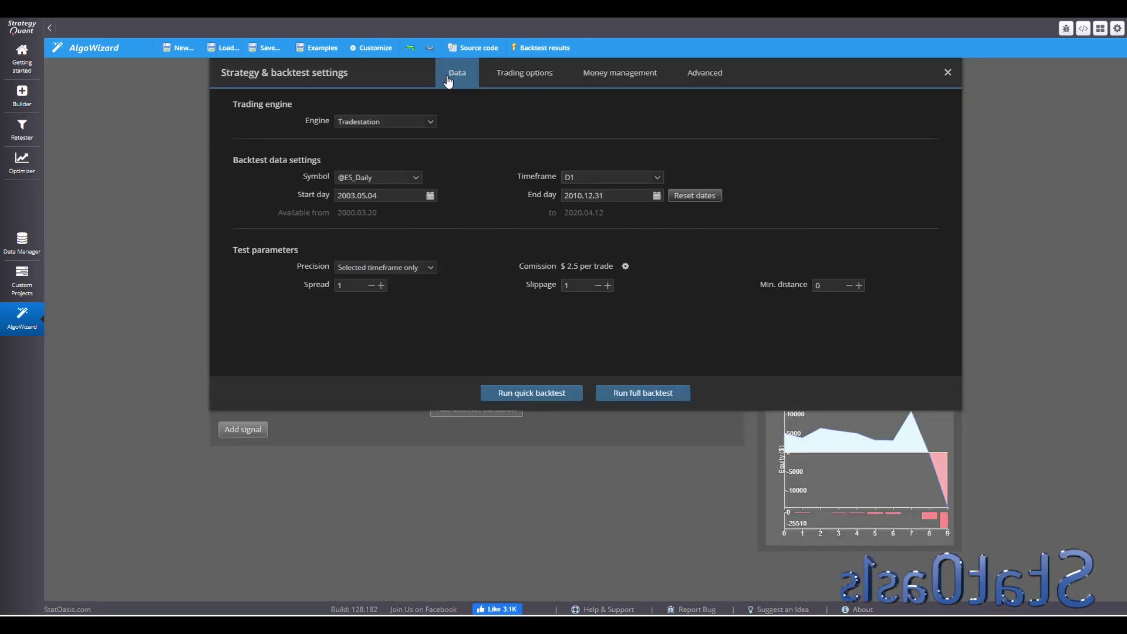
left_click(704, 75)
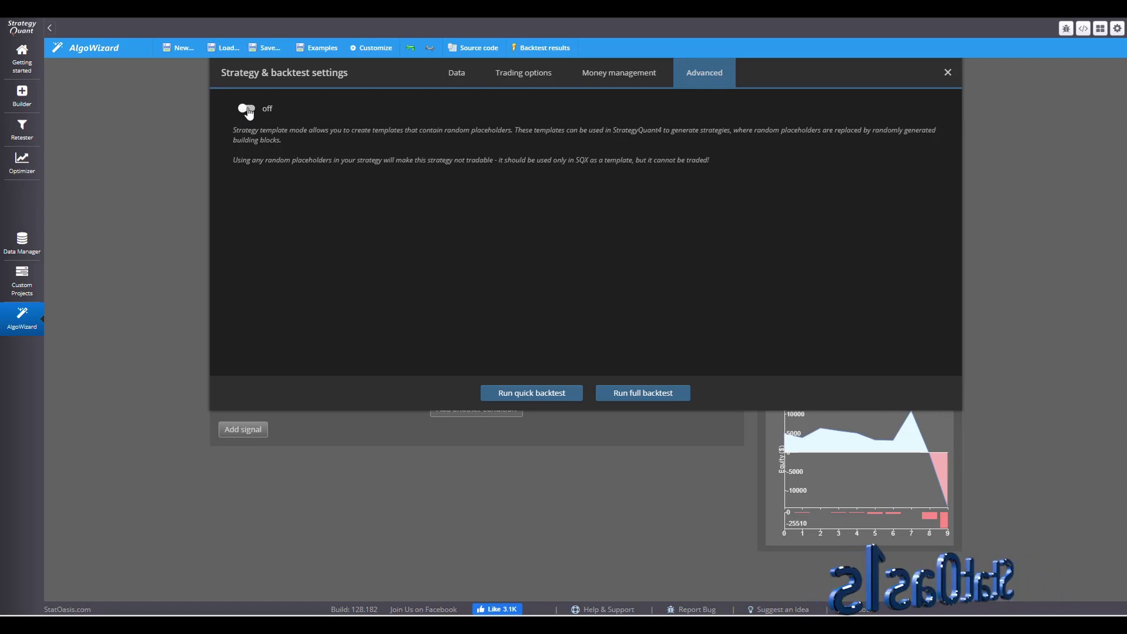
key("Escape")
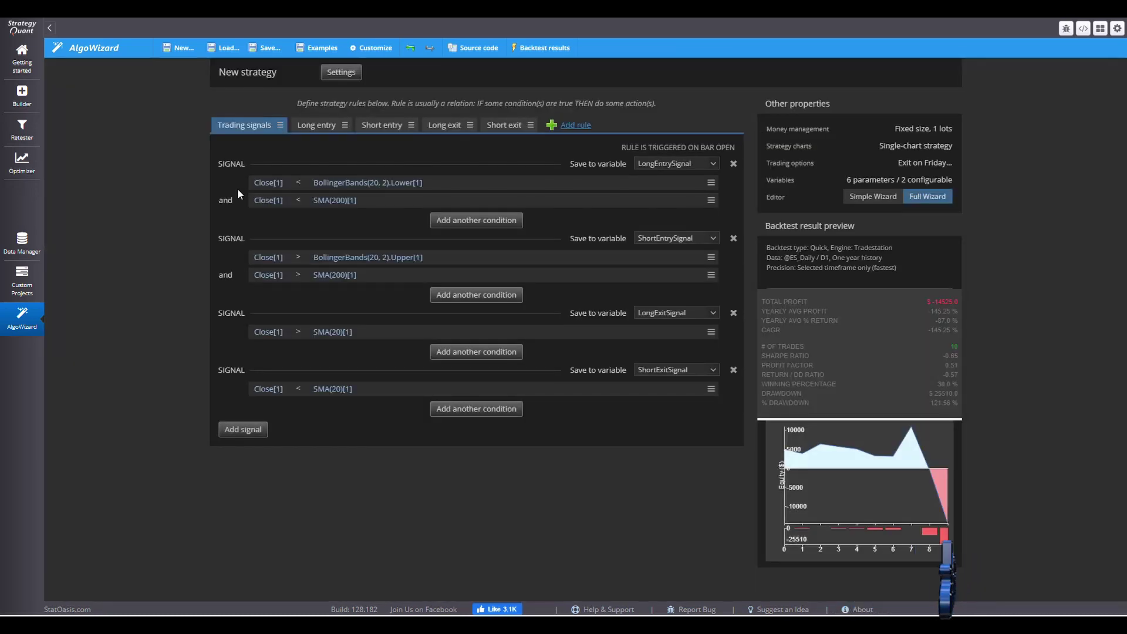
left_click(341, 71)
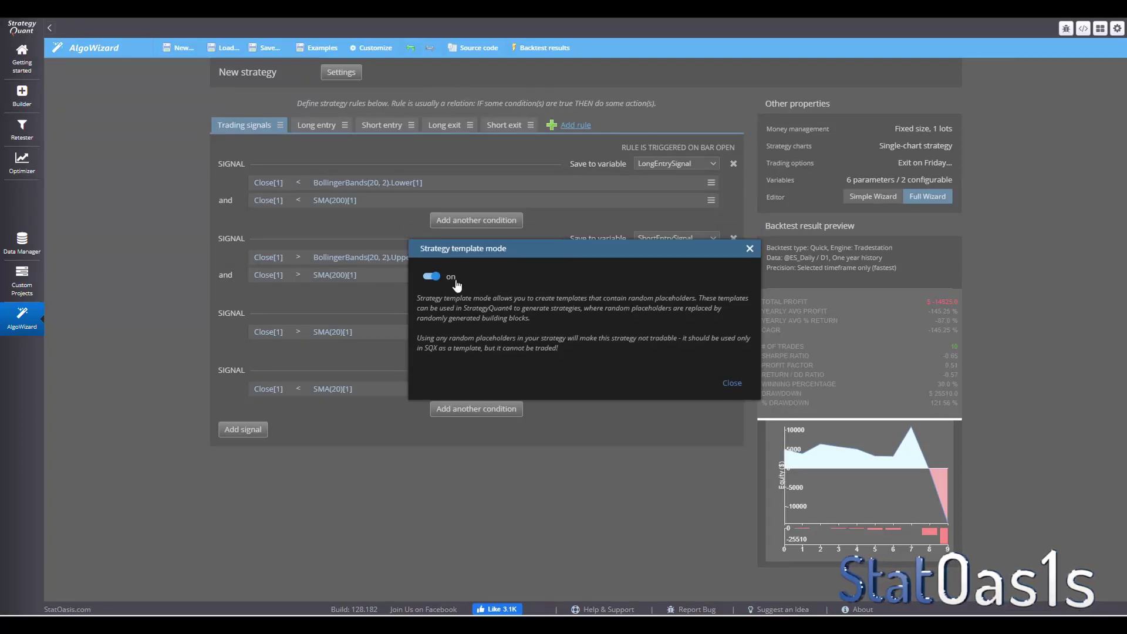
left_click(729, 384)
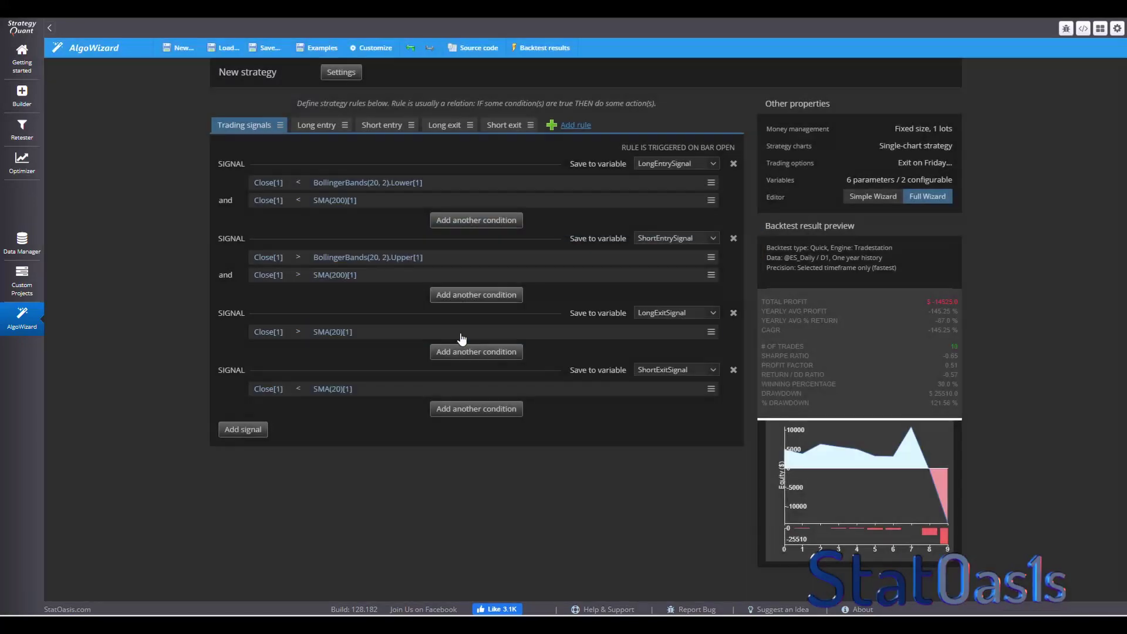
Step: Set the long-entry SMA(200)[1] period to generate randomly over 50:350:25
left_click(327, 202)
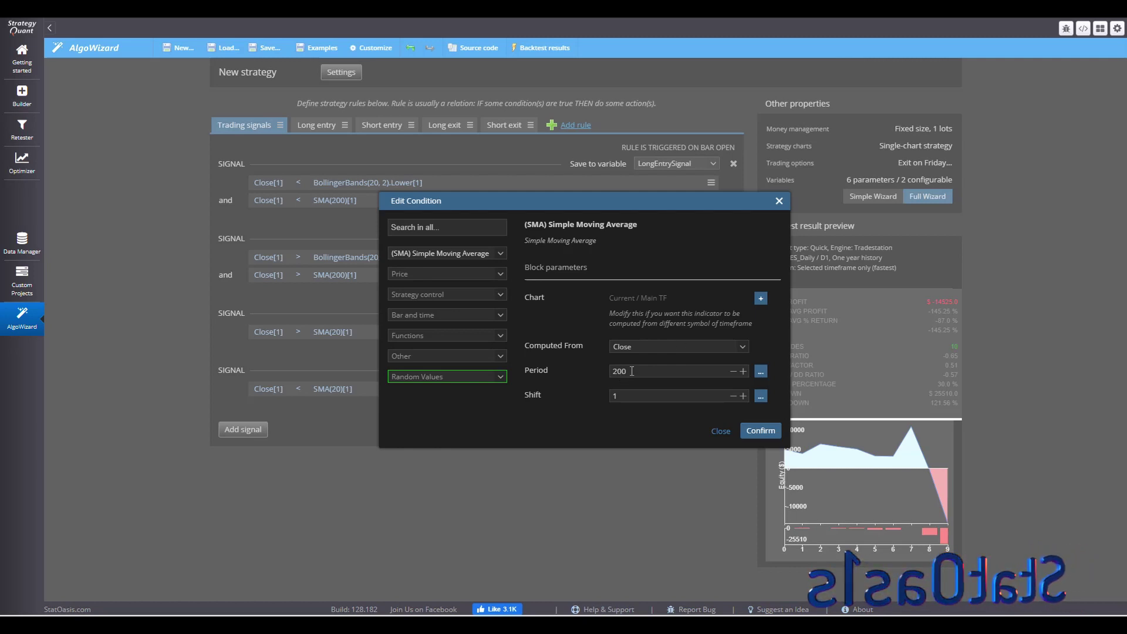
left_click(760, 371)
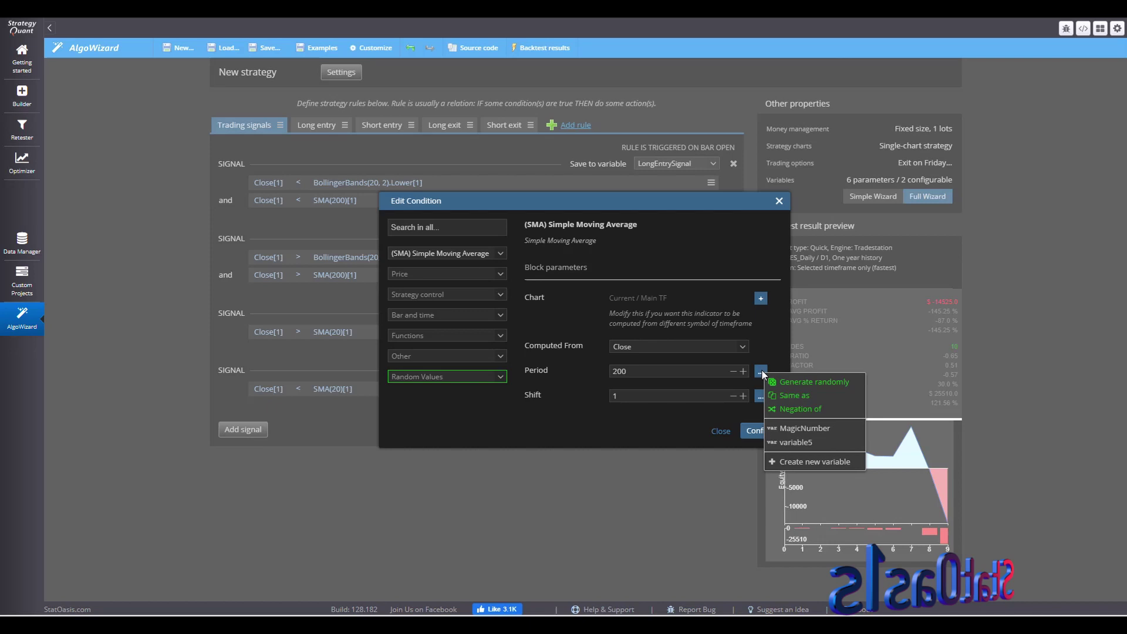
left_click(816, 382)
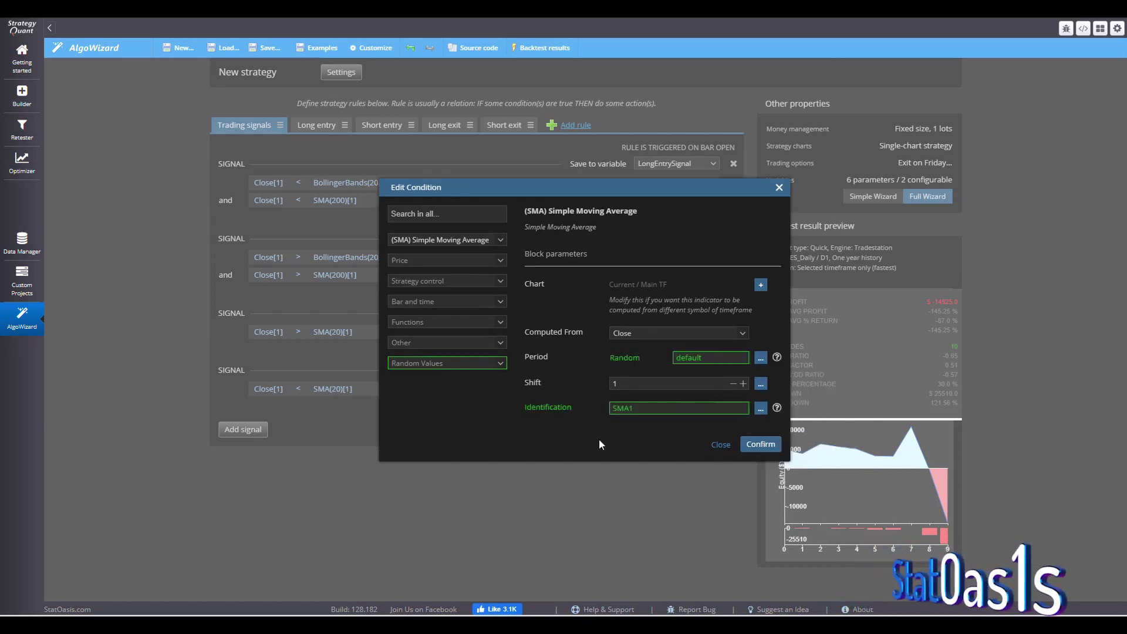
left_click(714, 359)
left_click_drag(713, 359, 596, 354)
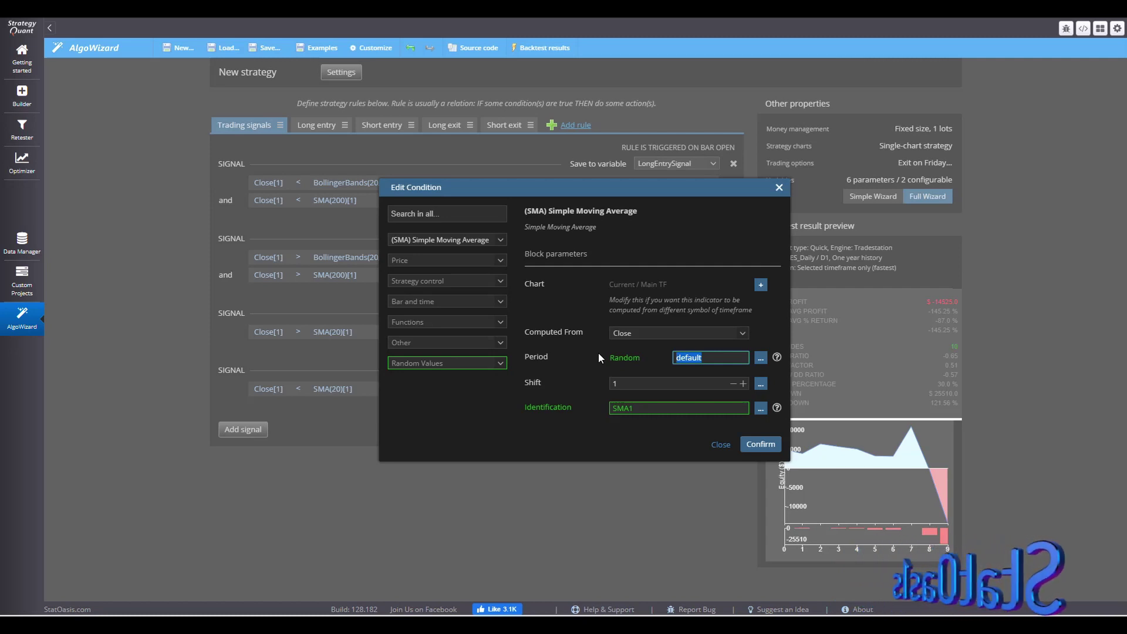
type("50")
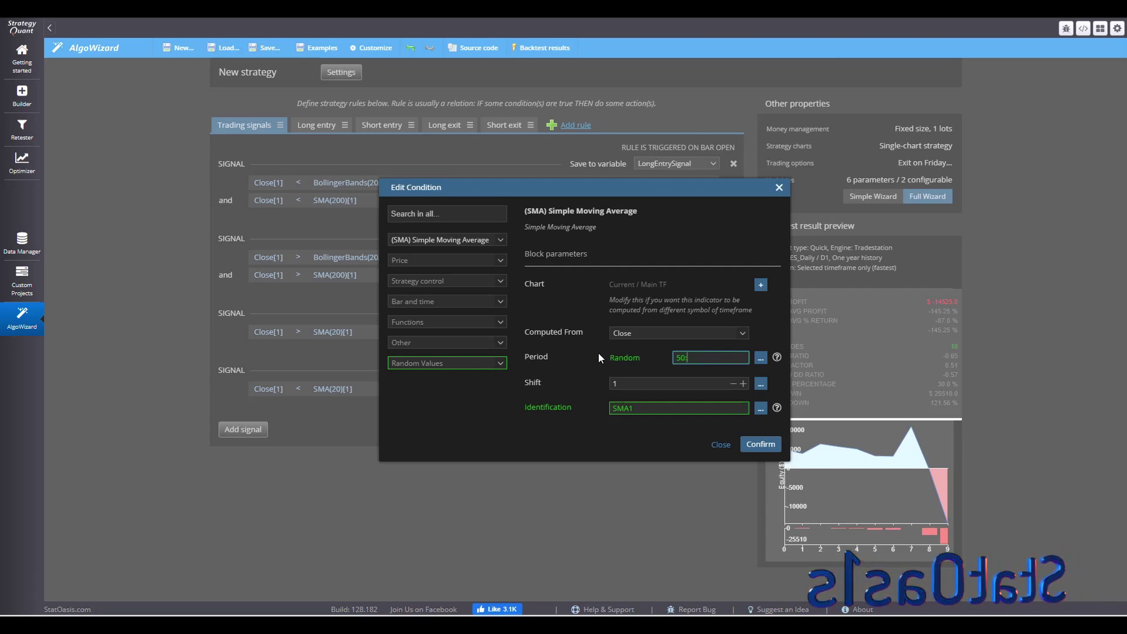
type(":350")
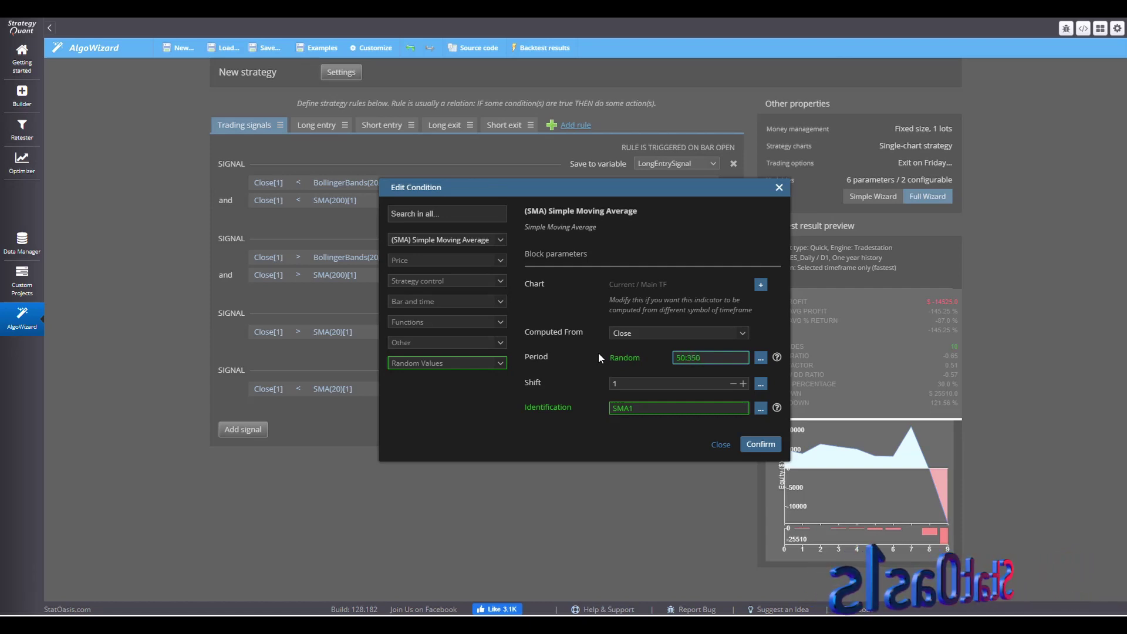
type(":")
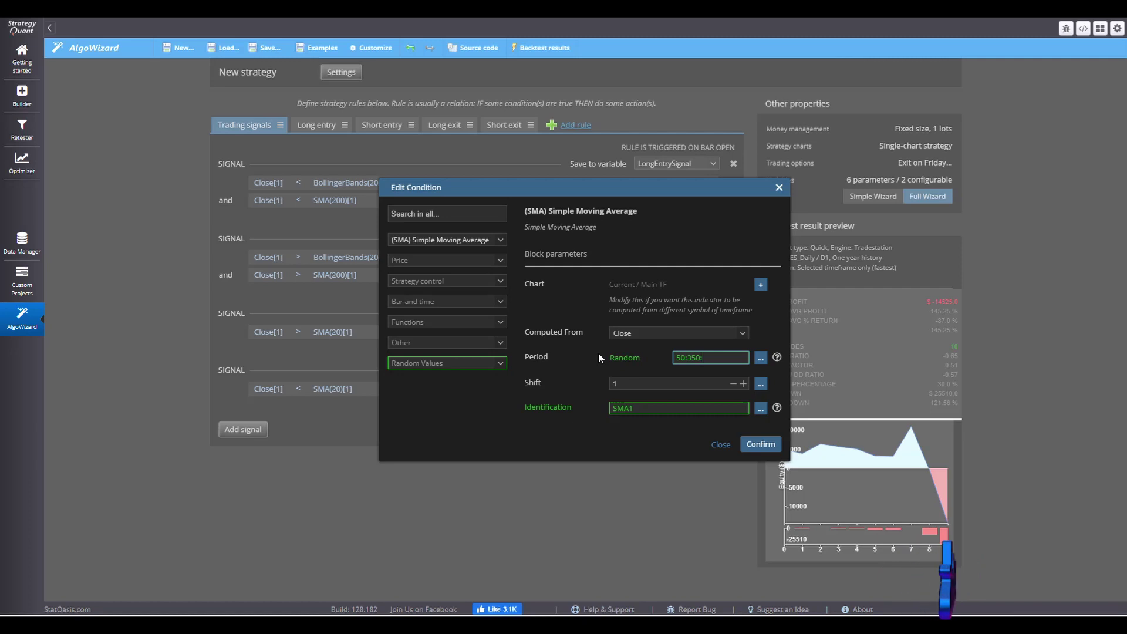
type("25")
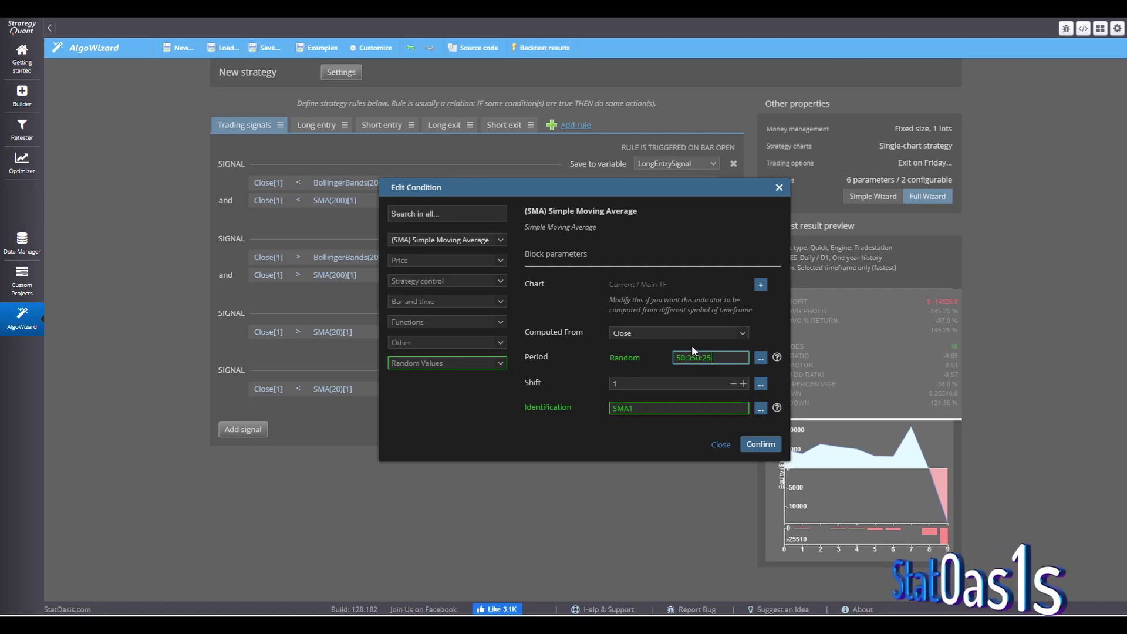
Step: Rename the SMA period's identification from SMA1 to LRegimeFilter
mouse_move(778, 358)
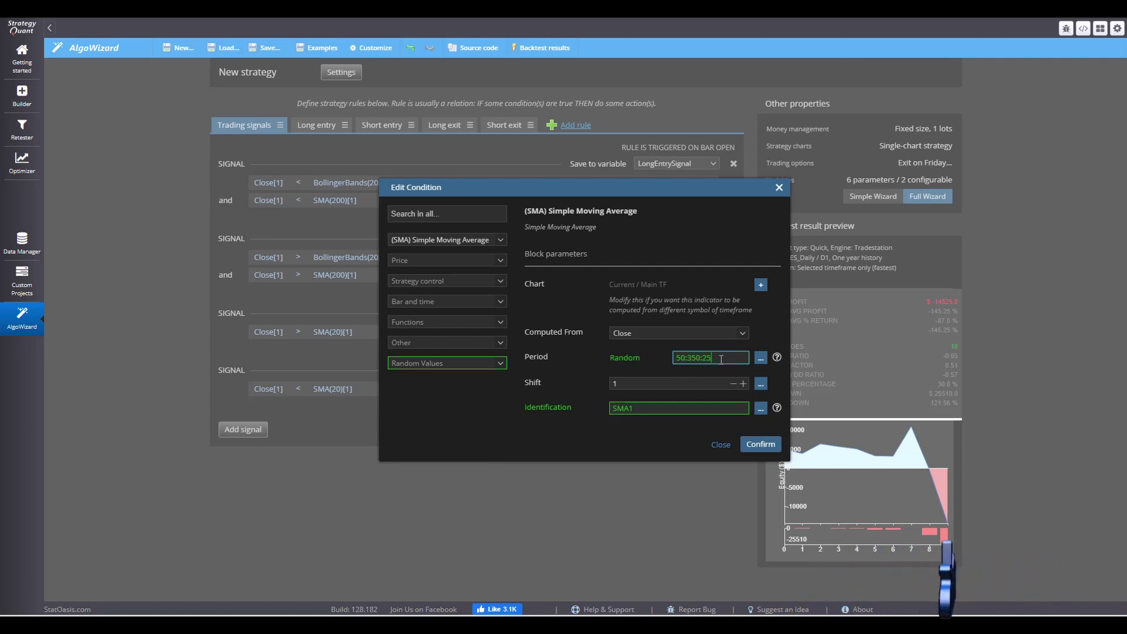
double_click(641, 409)
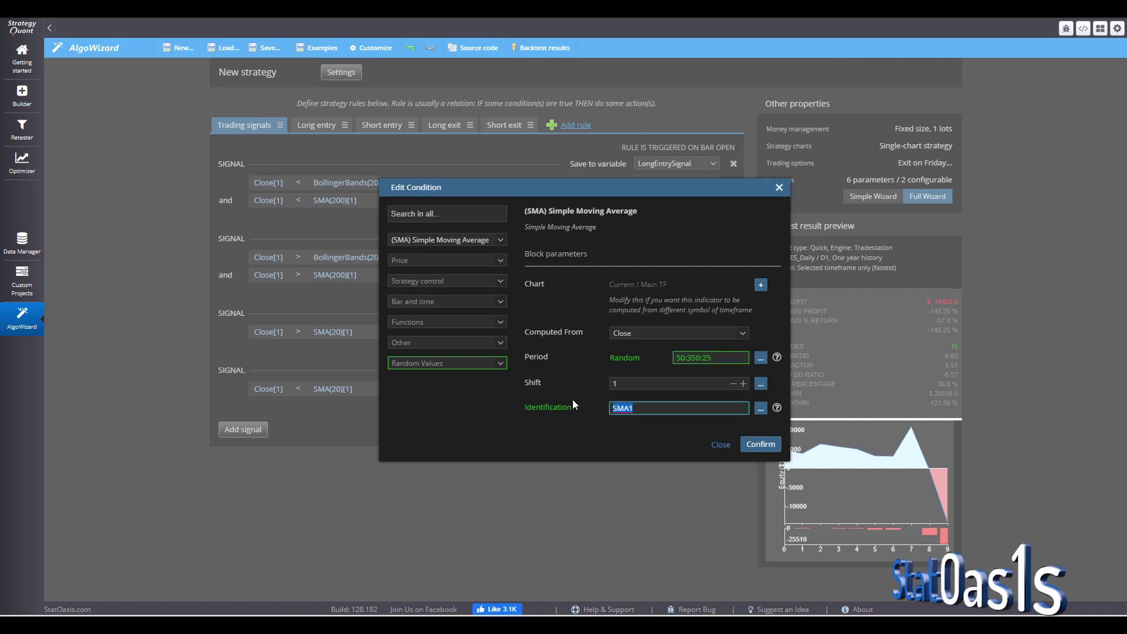
type("Re")
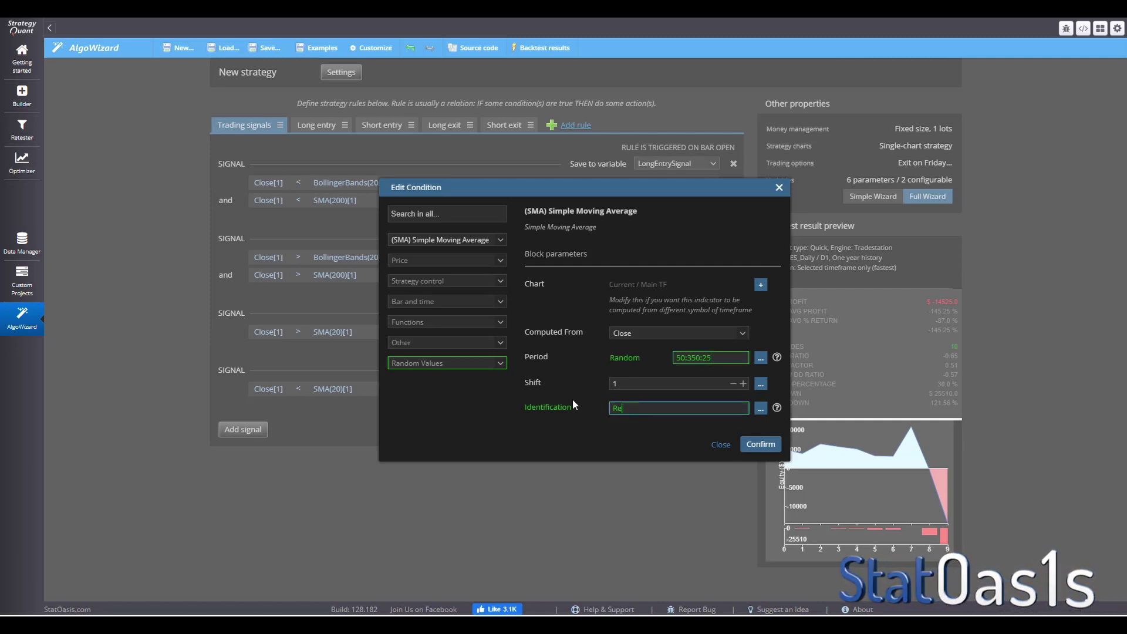
type("gimeFilter")
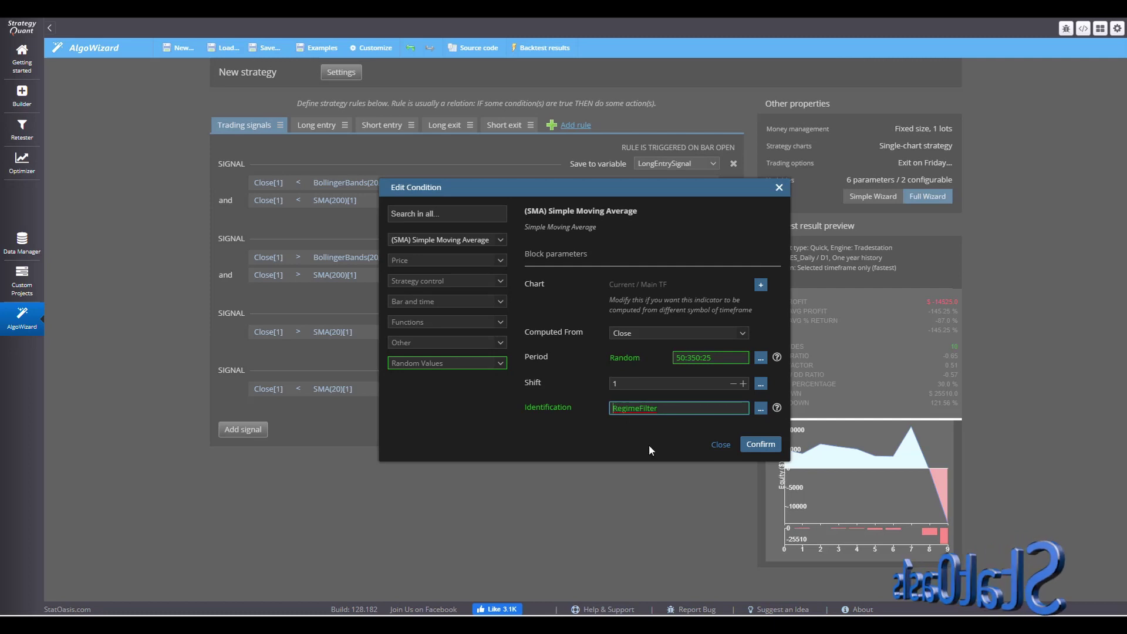
type("L")
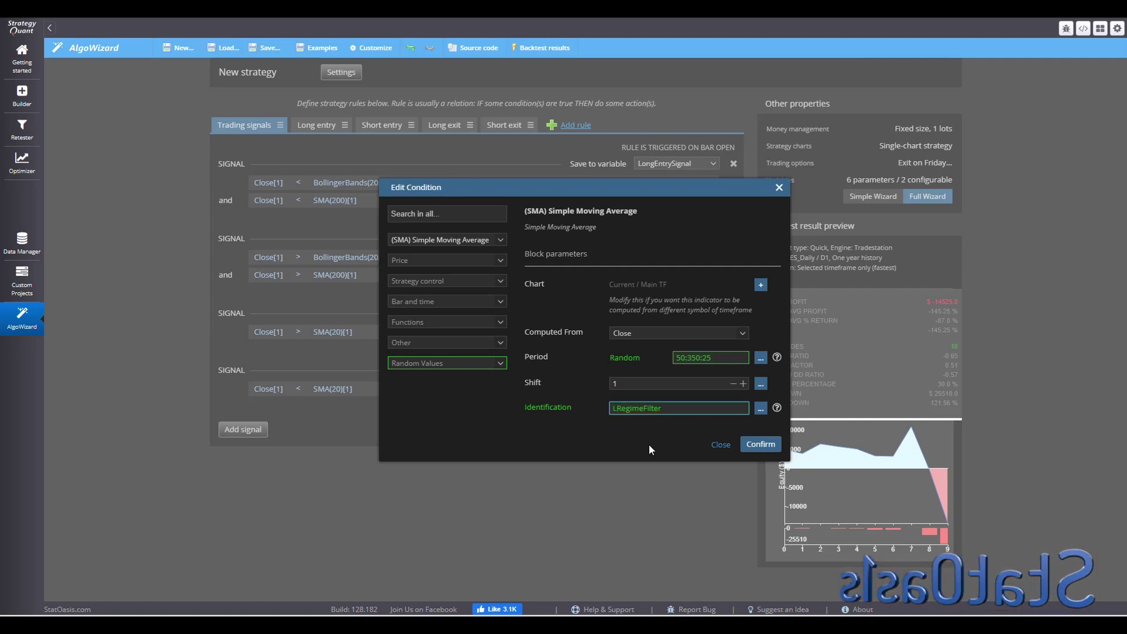
double_click(661, 409)
key("ctrl+c")
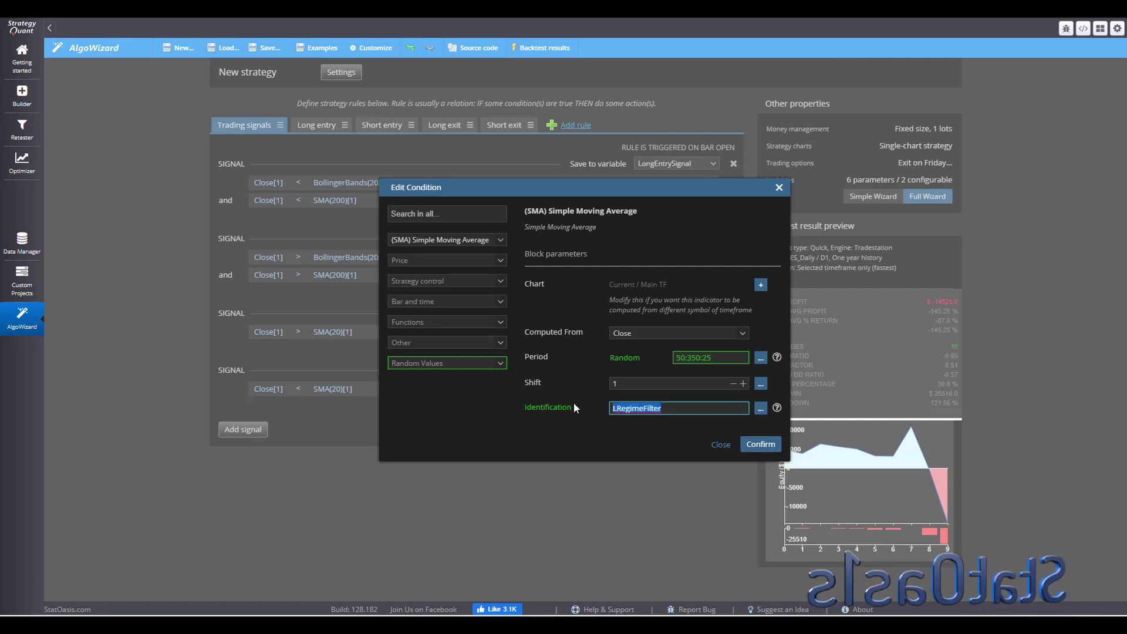
left_click(667, 405)
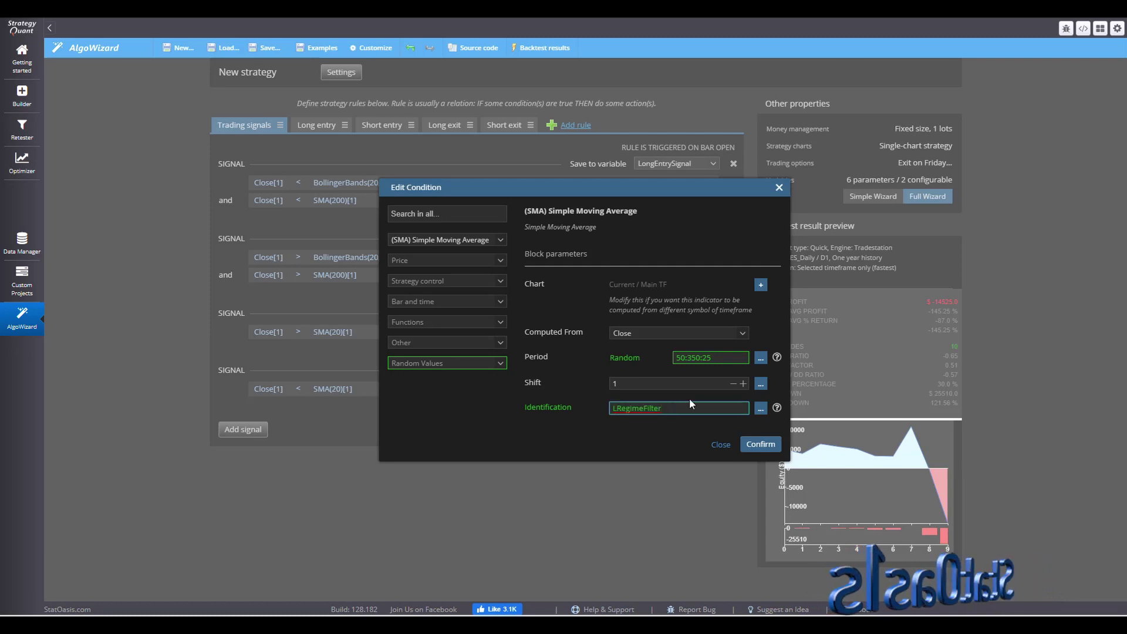
Step: Confirm the long-entry SMA and make the short-entry SMA period random 50:350:25
left_click(758, 445)
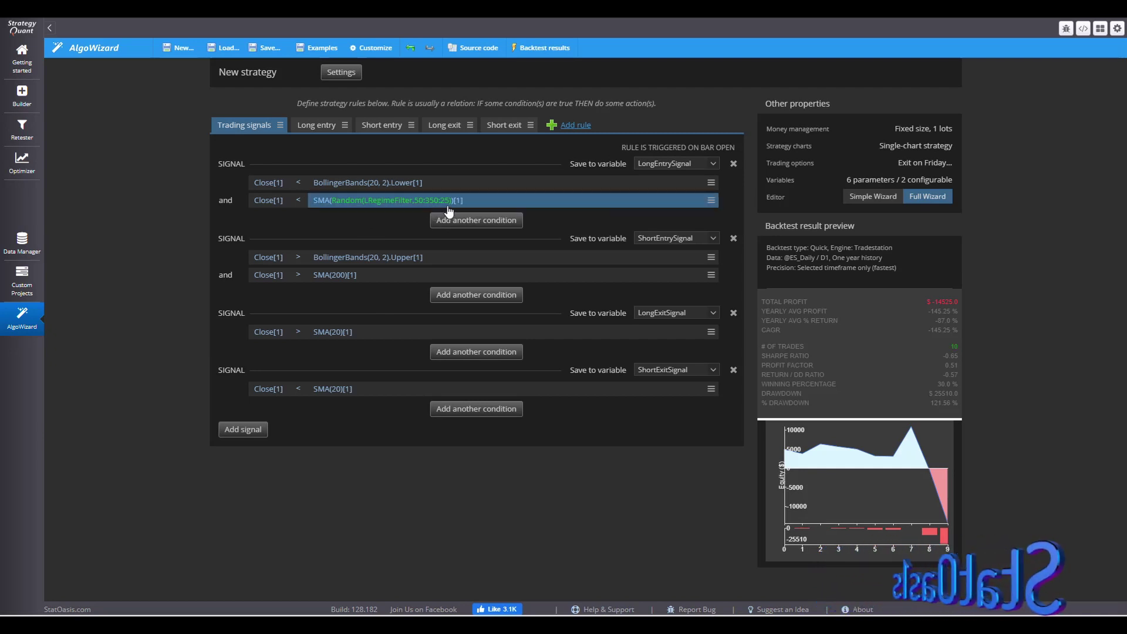
left_click(336, 276)
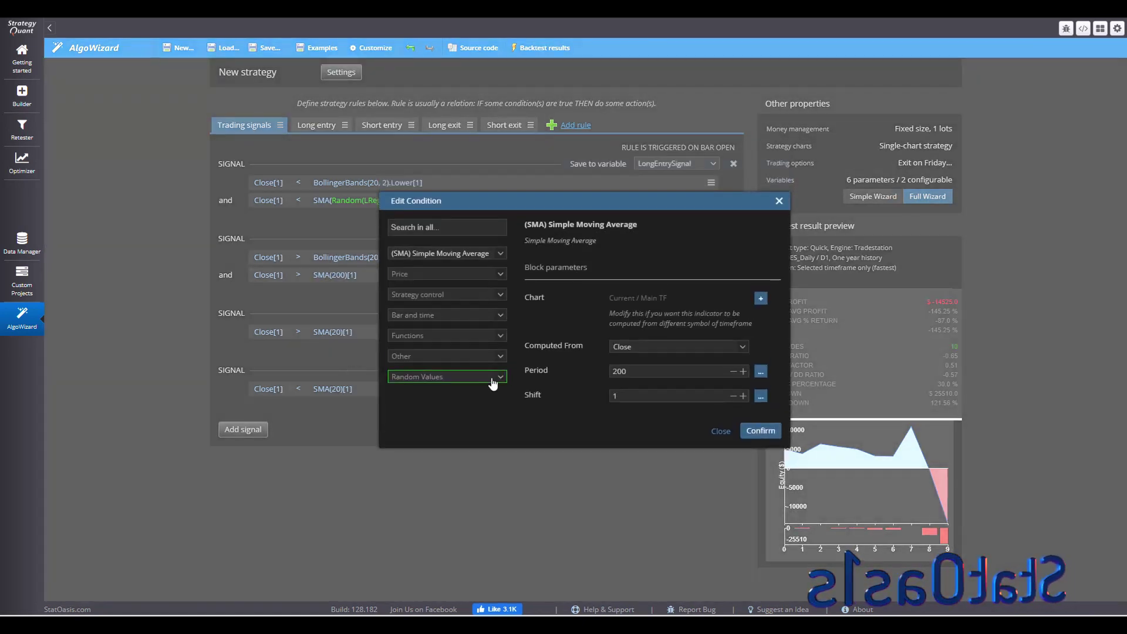
left_click(761, 373)
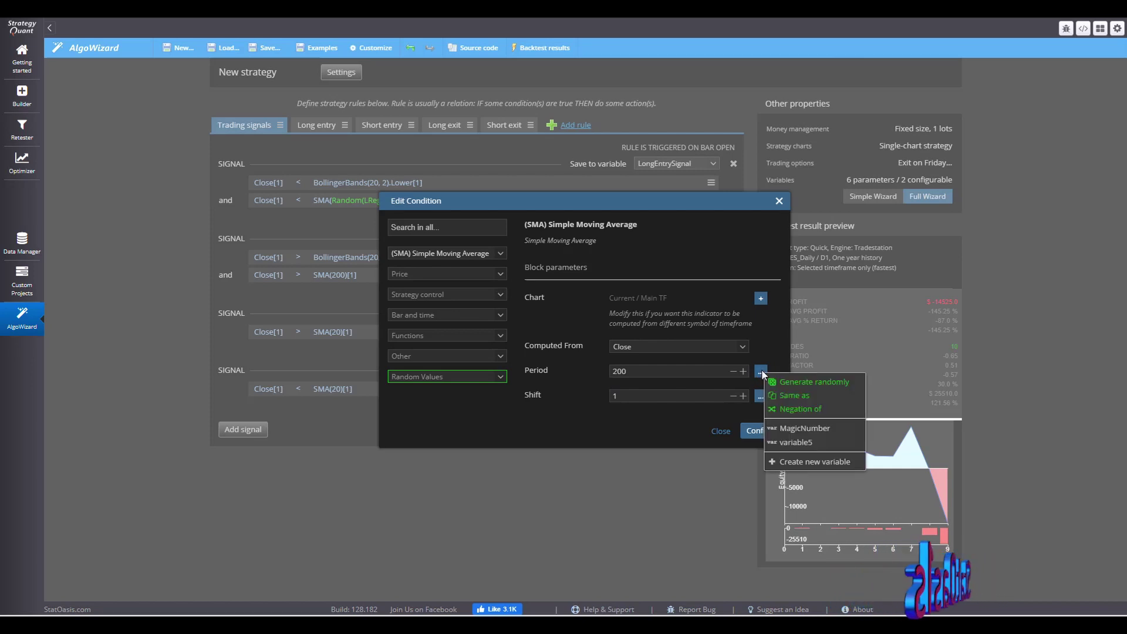
left_click(810, 382)
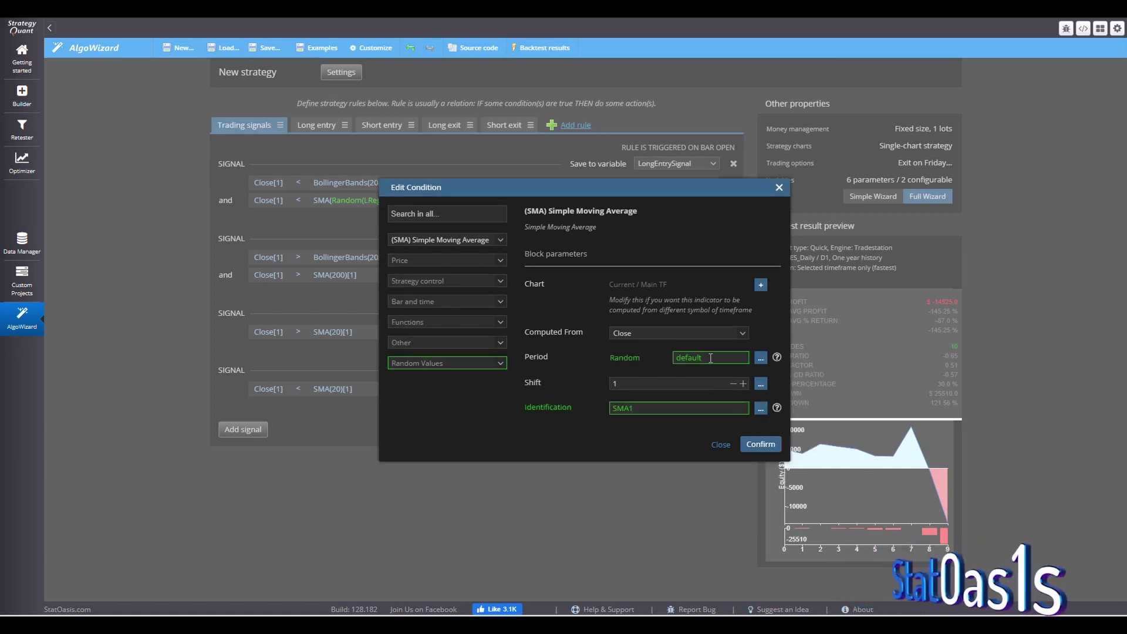
left_click_drag(710, 356, 640, 357)
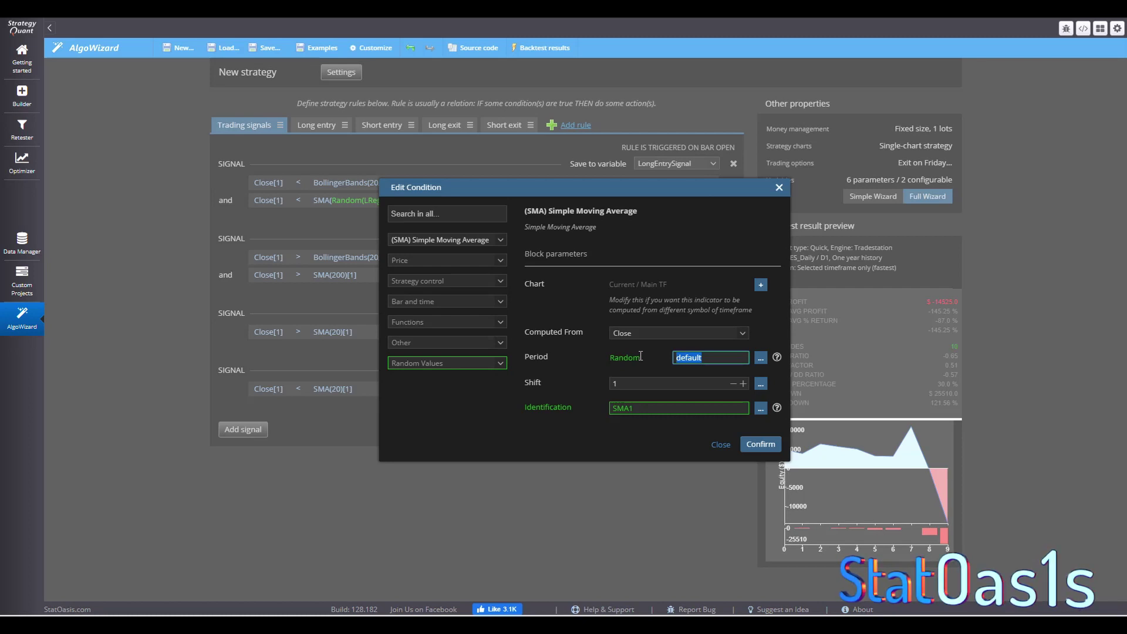
type("50:")
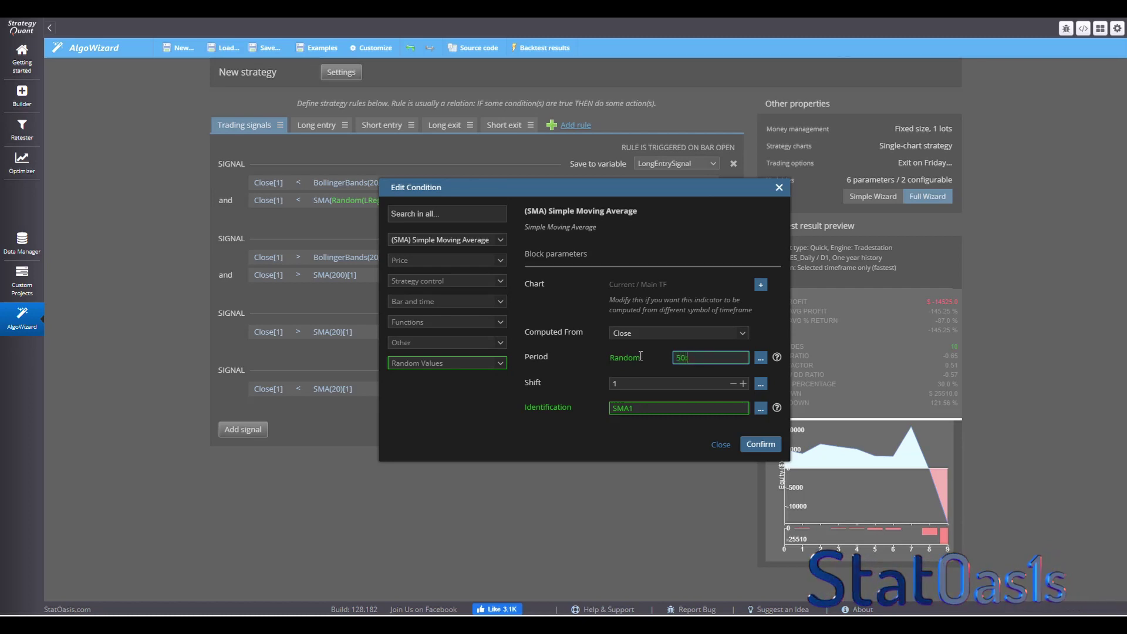
type("350")
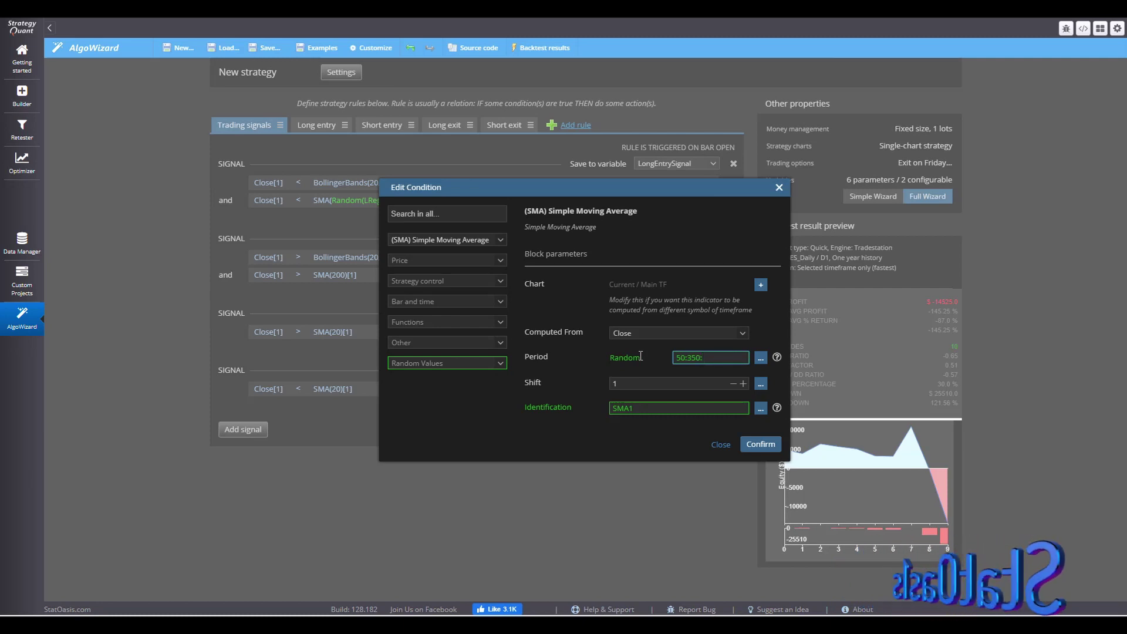
type(":25")
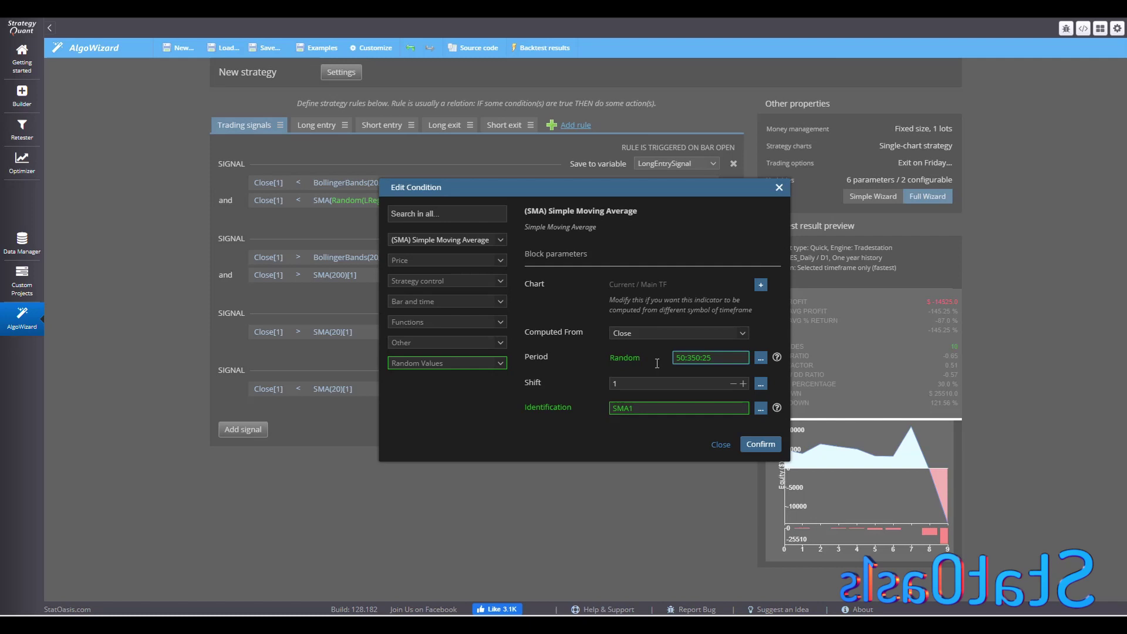
Step: Identify the short-entry SMA period as SRegimeFilter and confirm the condition
double_click(621, 408)
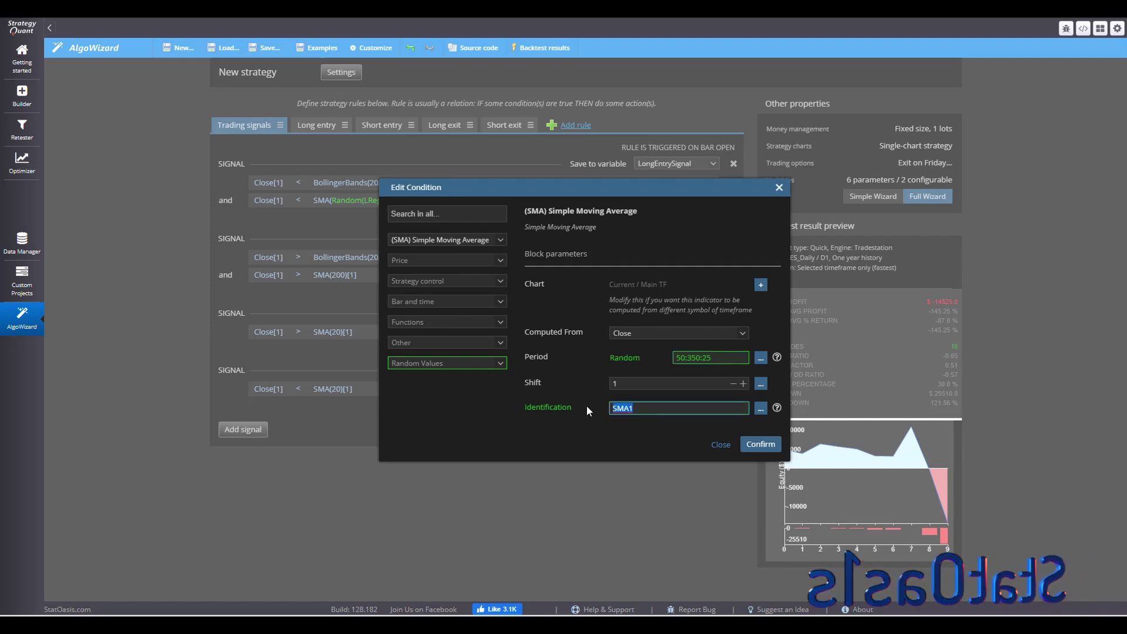
key("ctrl+v")
left_click(618, 408)
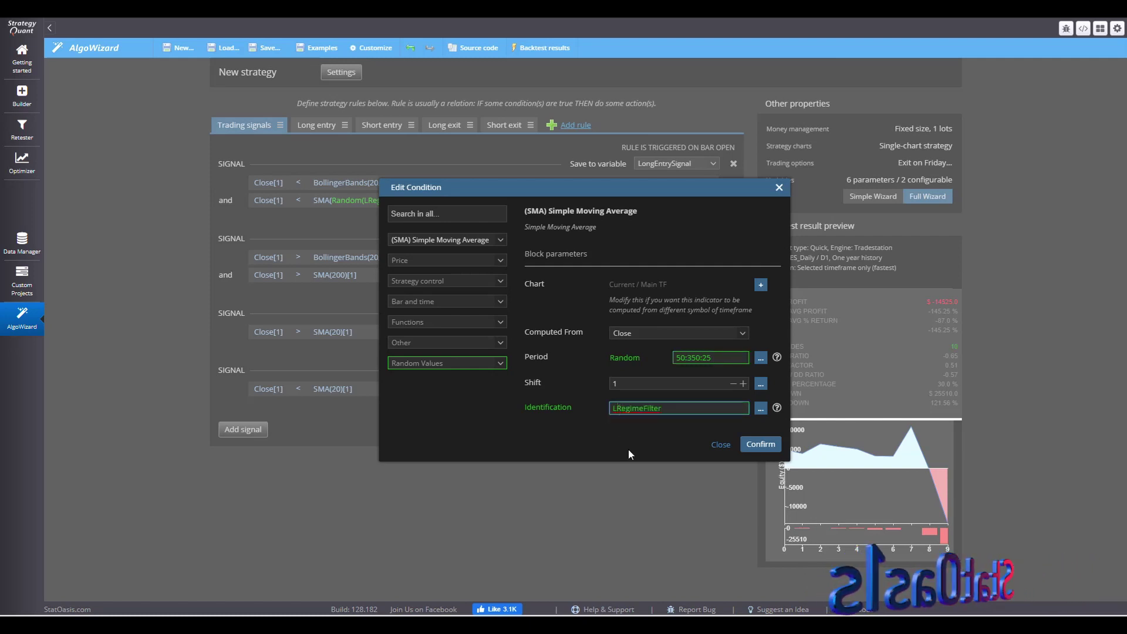
key("BackSpace")
type("S")
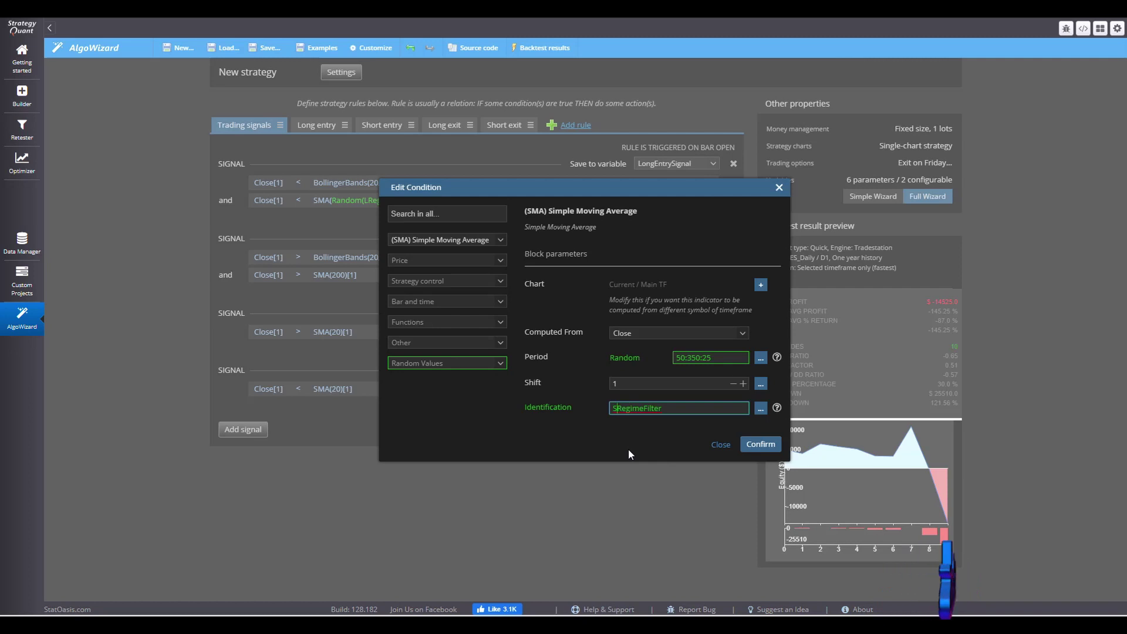
left_click(761, 444)
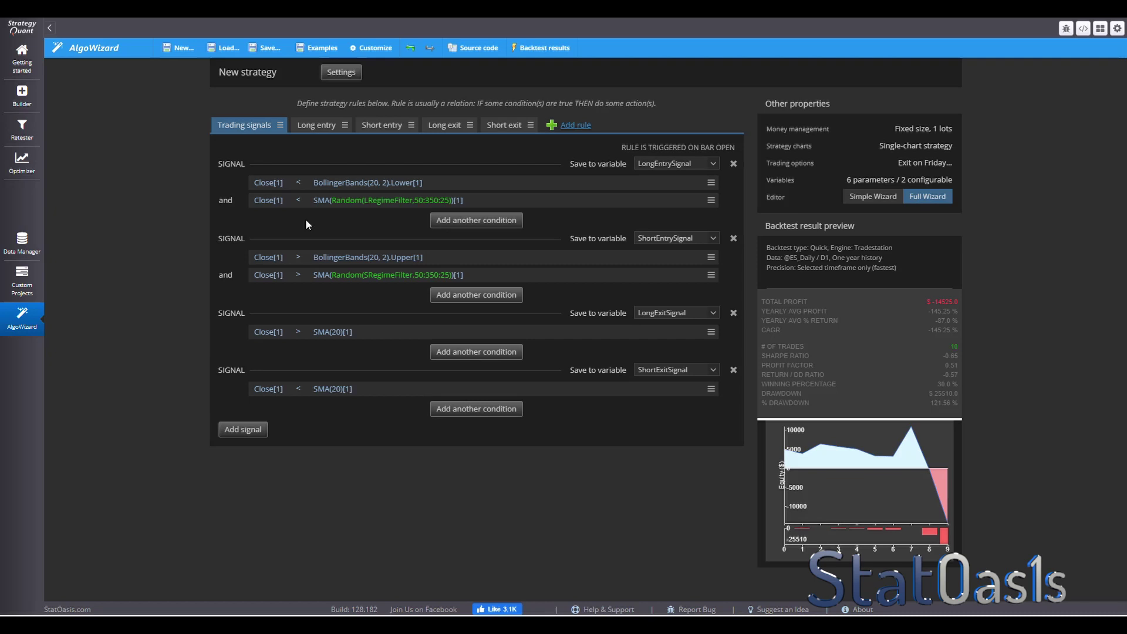
Step: Make the long-entry Bollinger Bands deviation random 1.5:3:0.1, identified as LBollingerBands
left_click(368, 186)
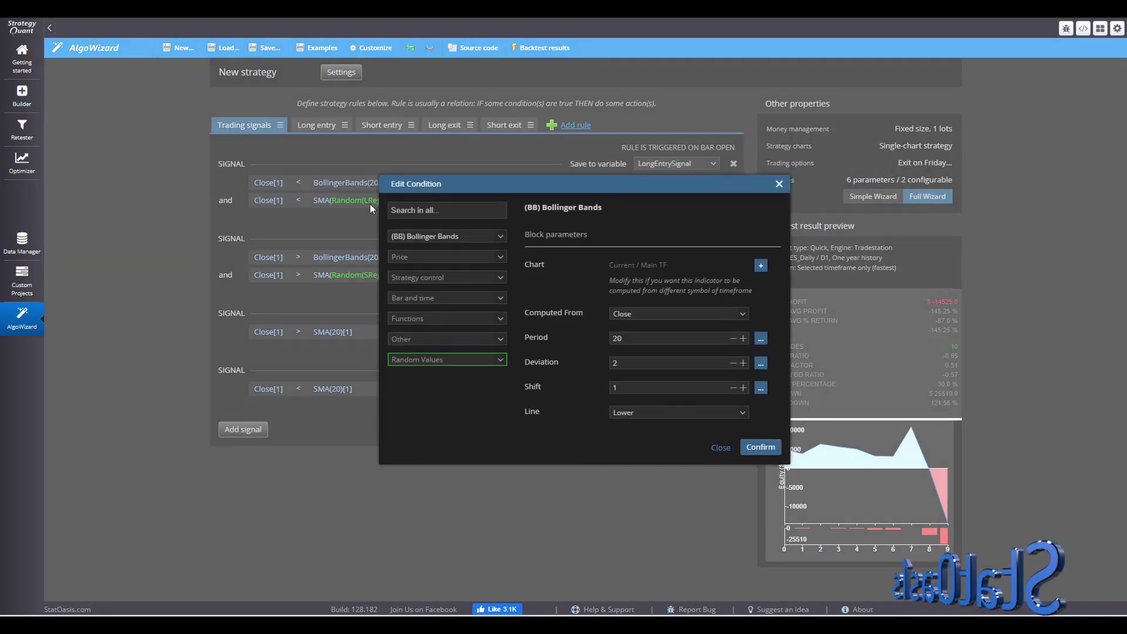
left_click(760, 362)
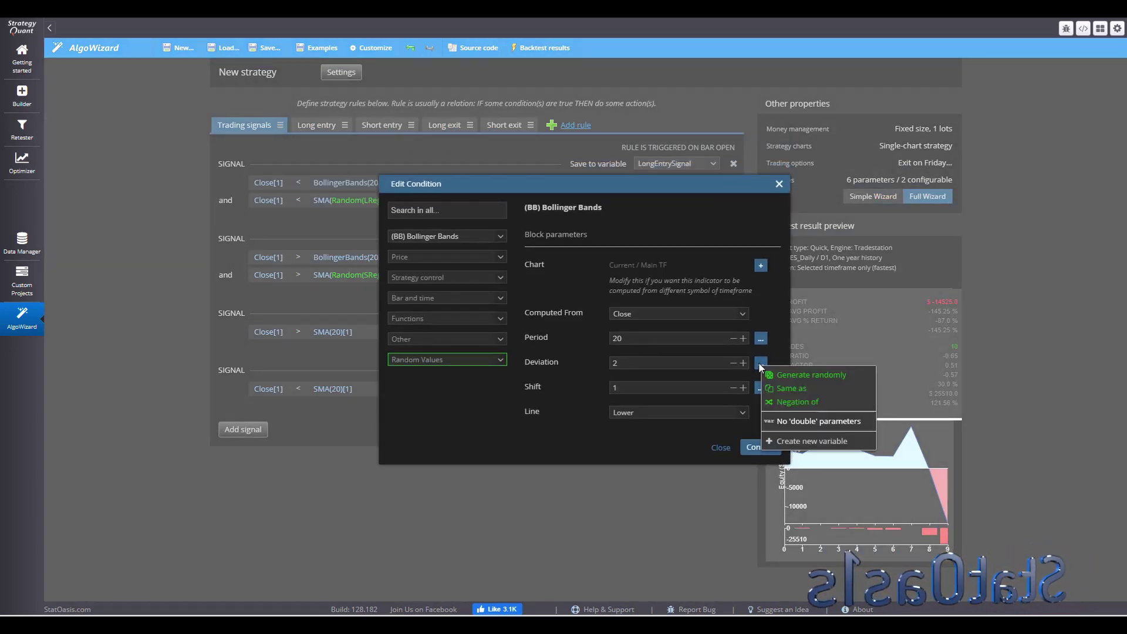
left_click(787, 381)
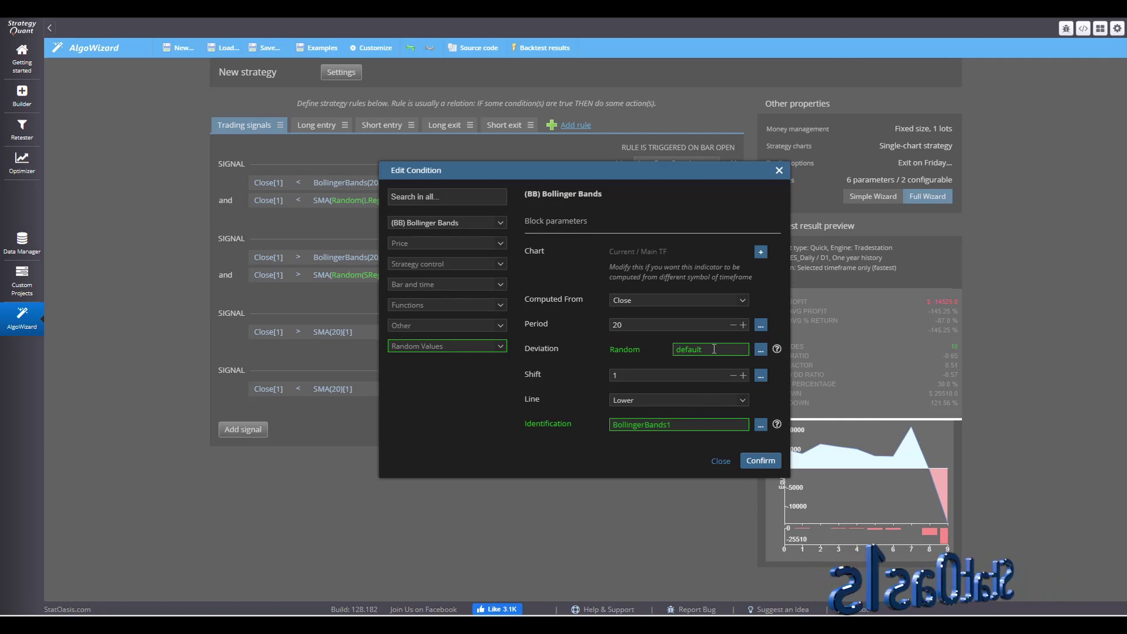
left_click_drag(715, 349, 620, 350)
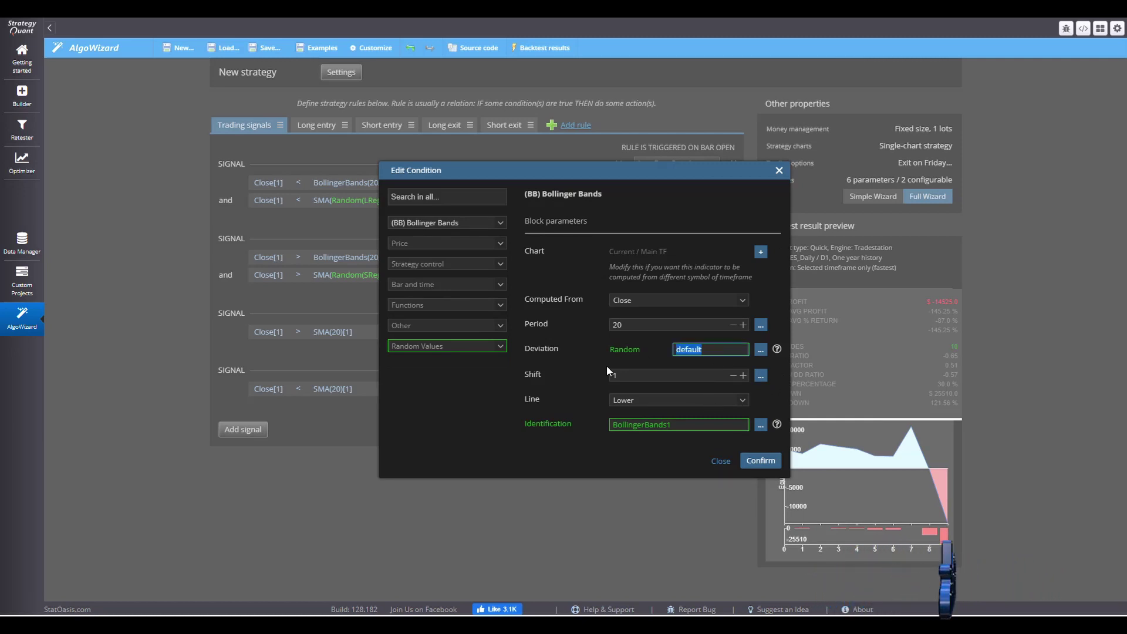
type("1.5")
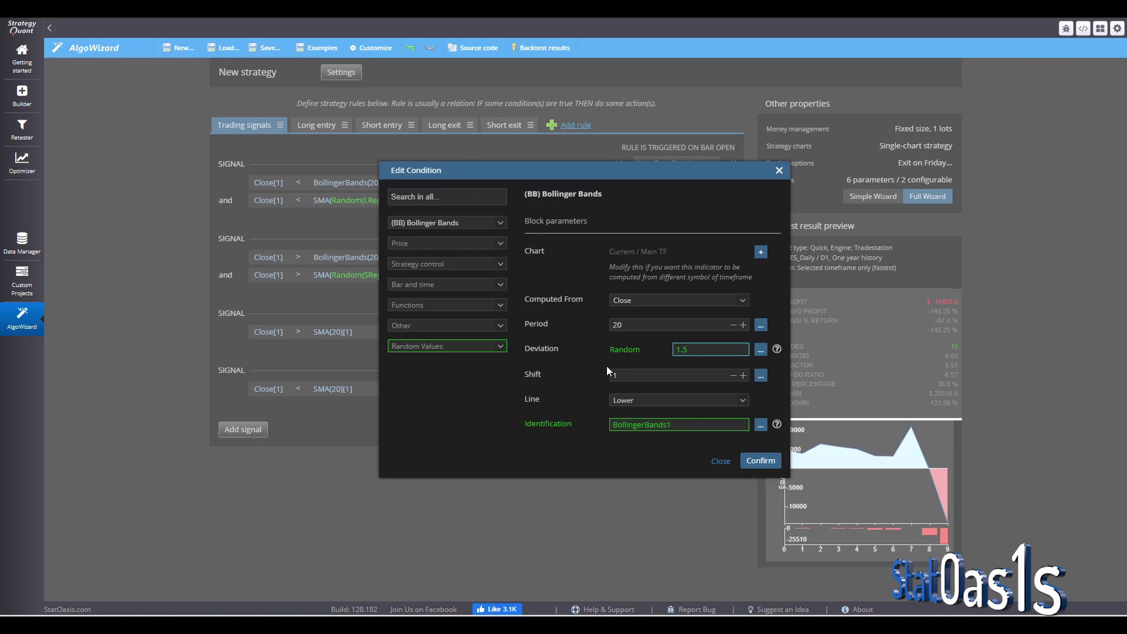
type(":3")
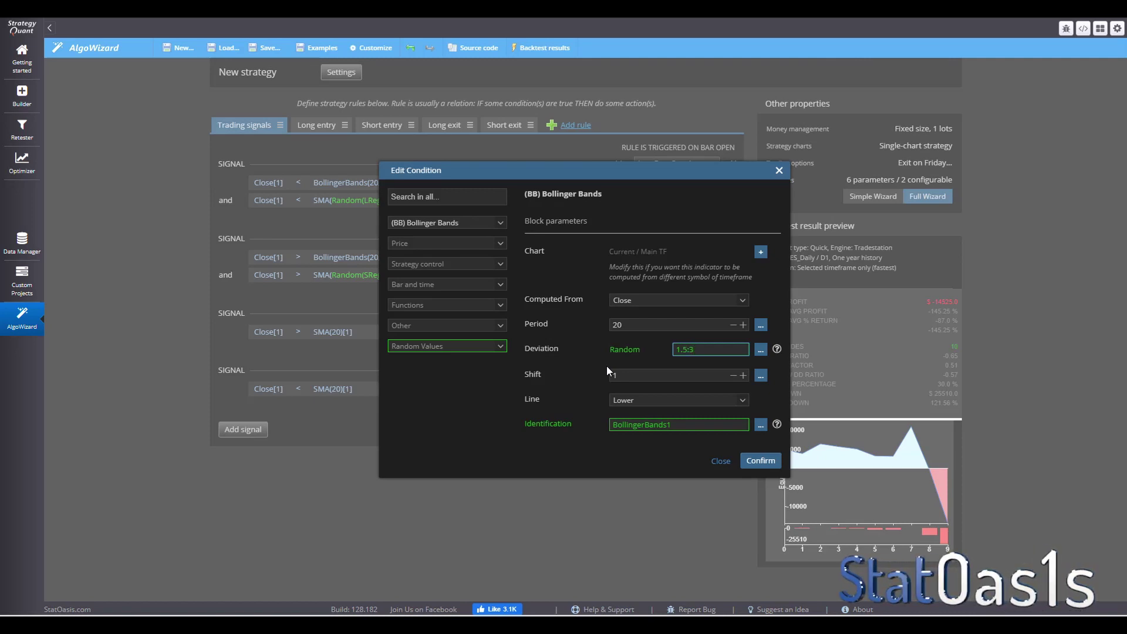
type(":0.1")
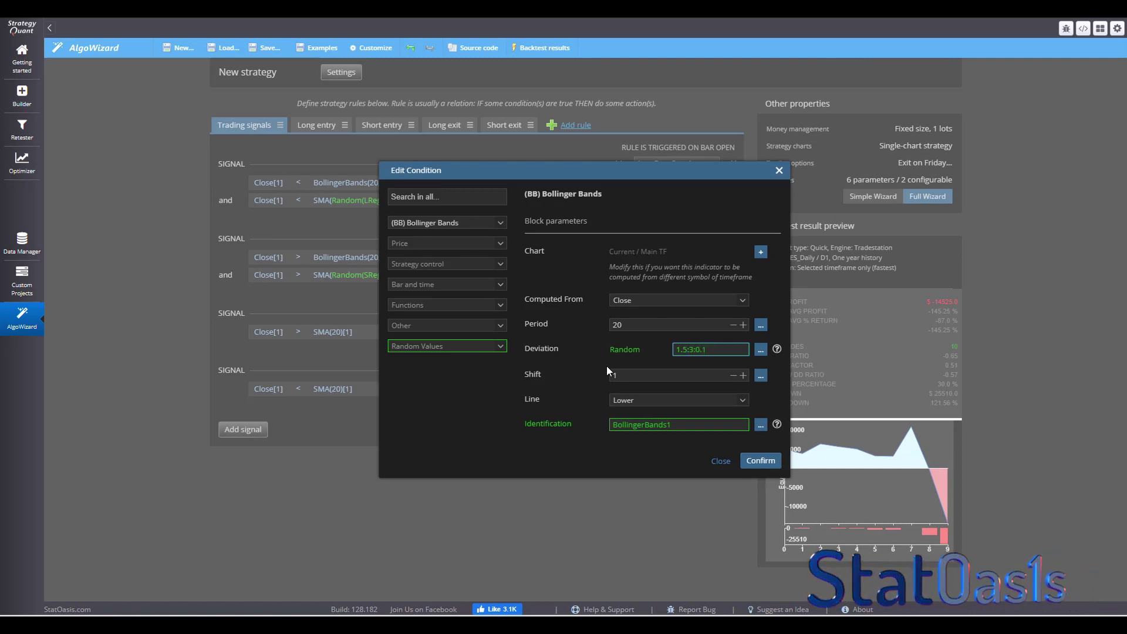
left_click(613, 425)
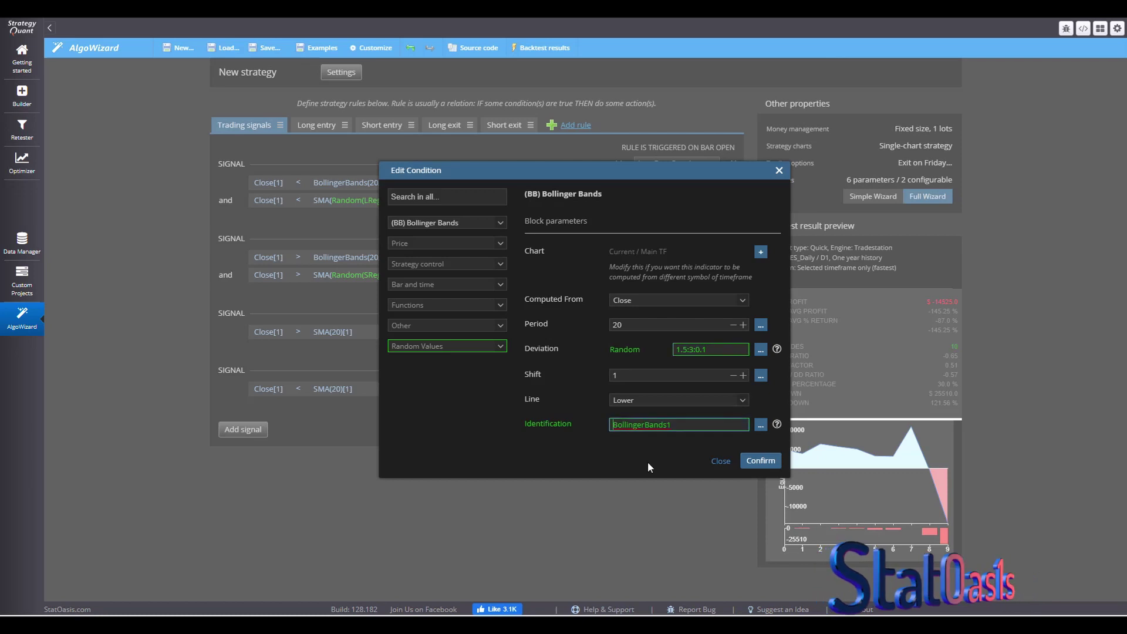
type("L")
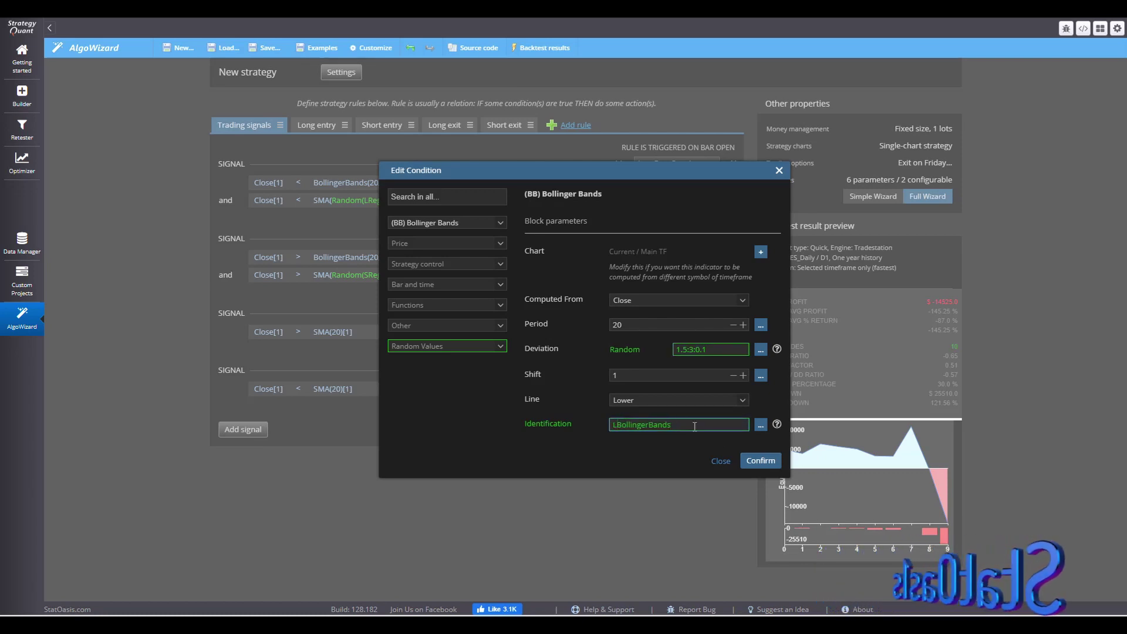
left_click(761, 460)
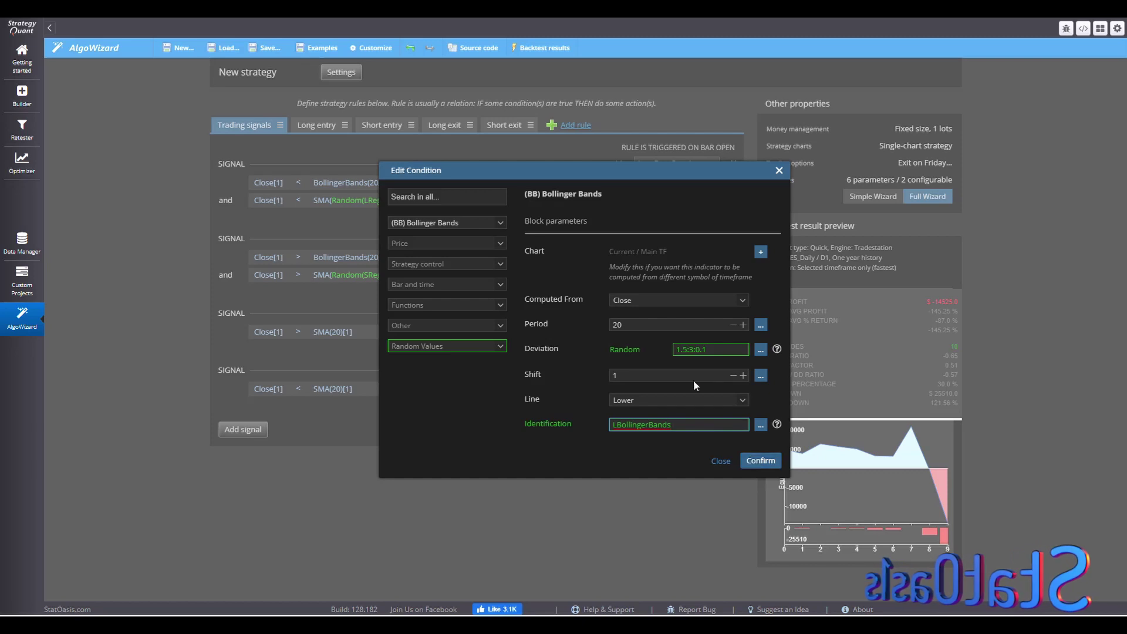
Step: Make the Bollinger Bands period random 15:30:5 and confirm the condition
left_click(636, 326)
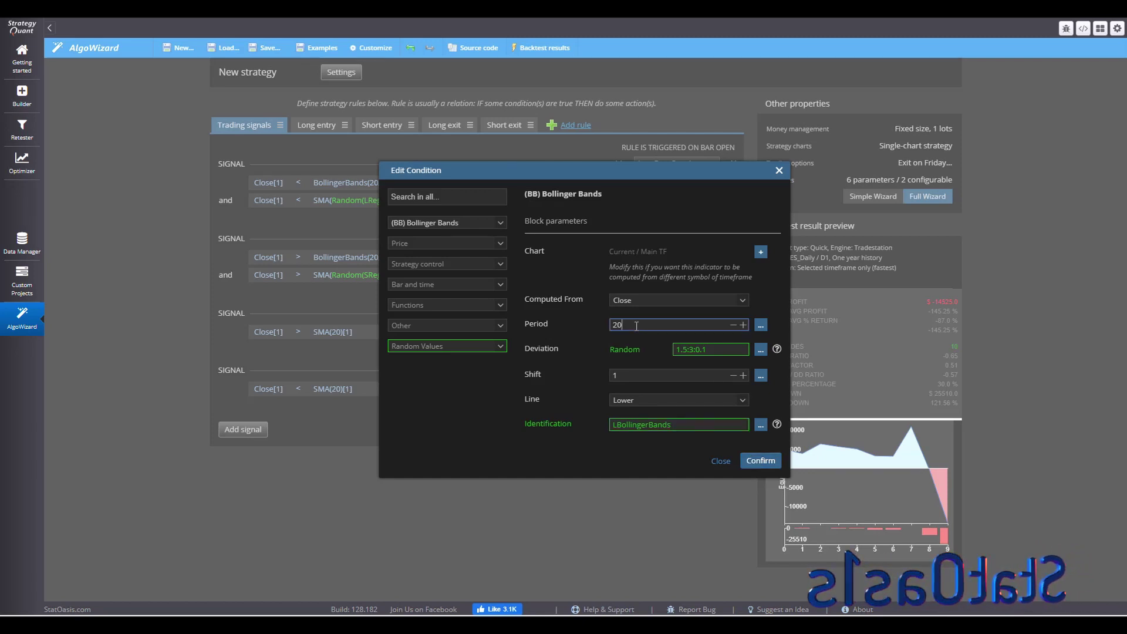
left_click(761, 325)
left_click(815, 337)
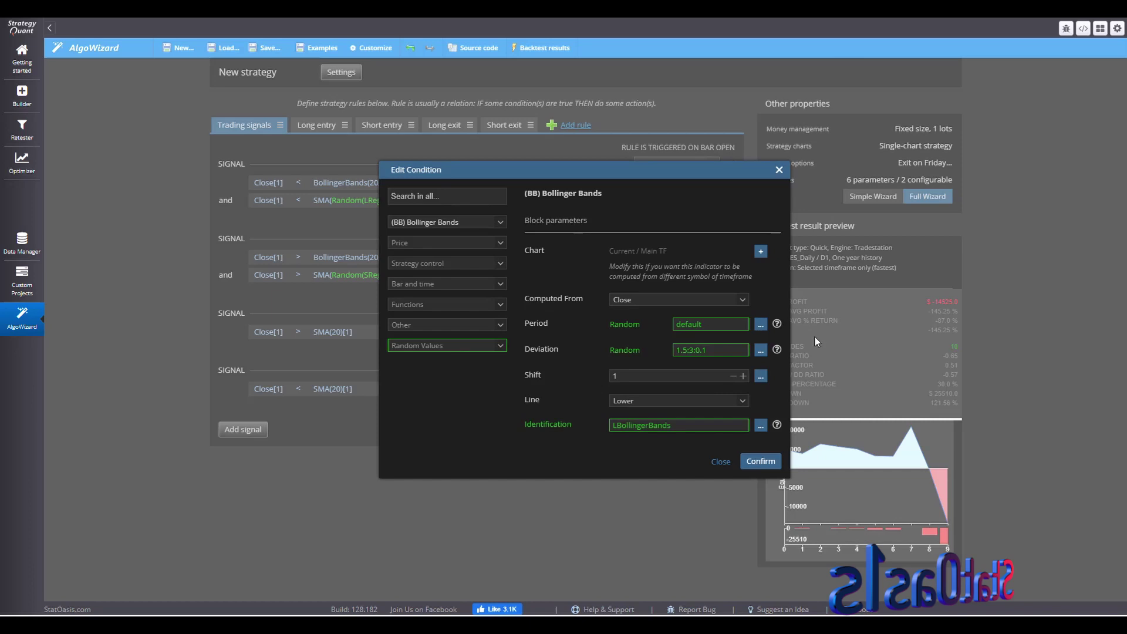
left_click(718, 326)
left_click_drag(719, 326, 611, 325)
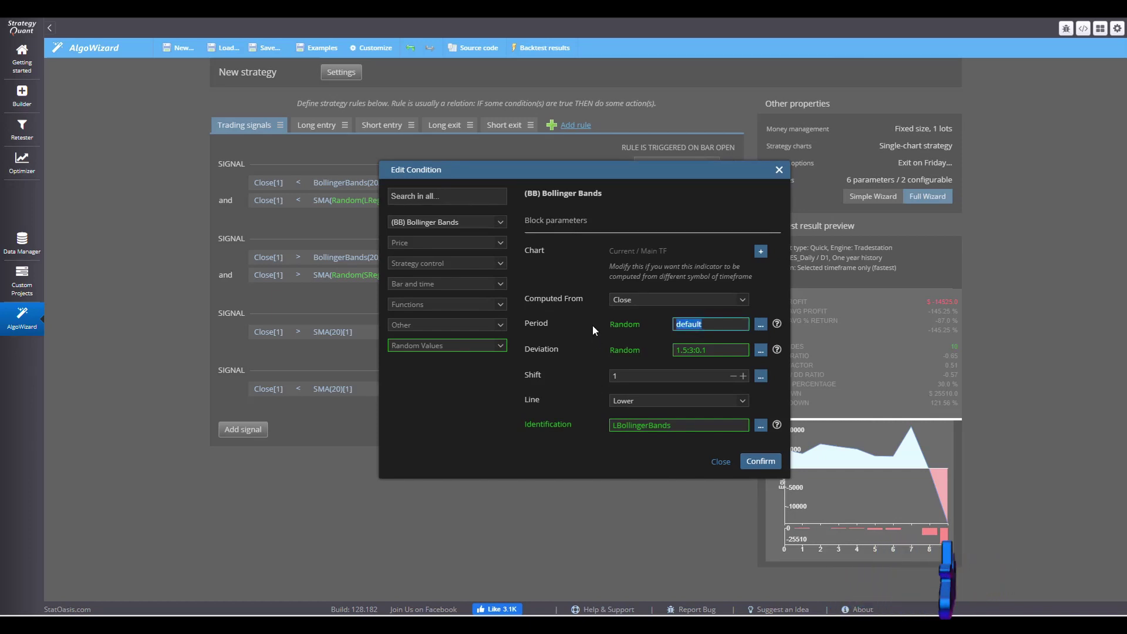
type("15")
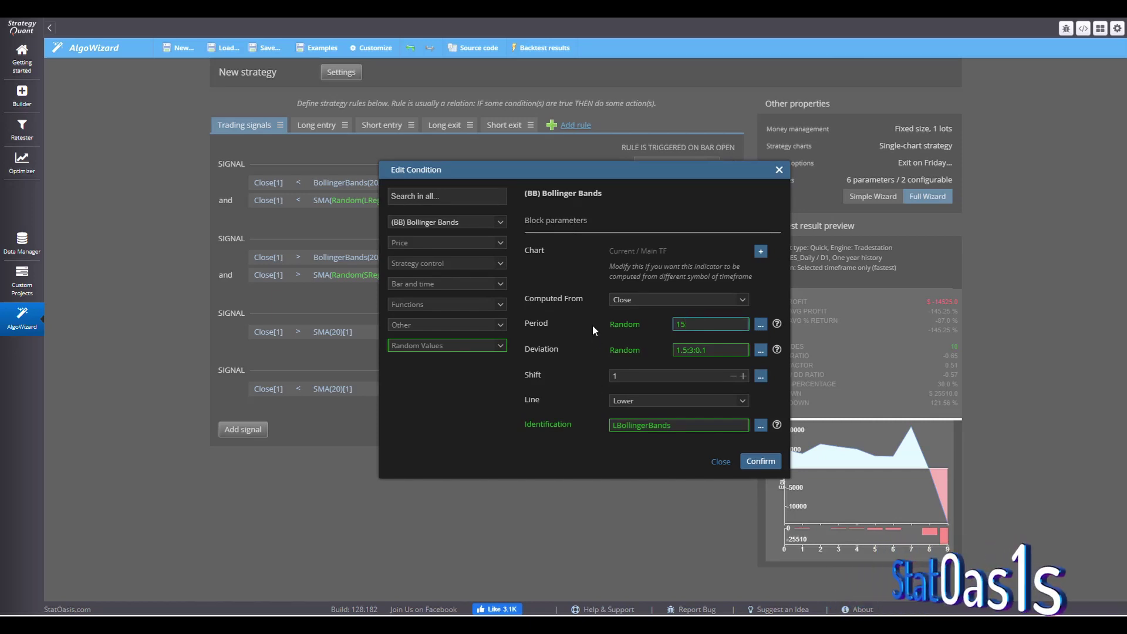
type(":30")
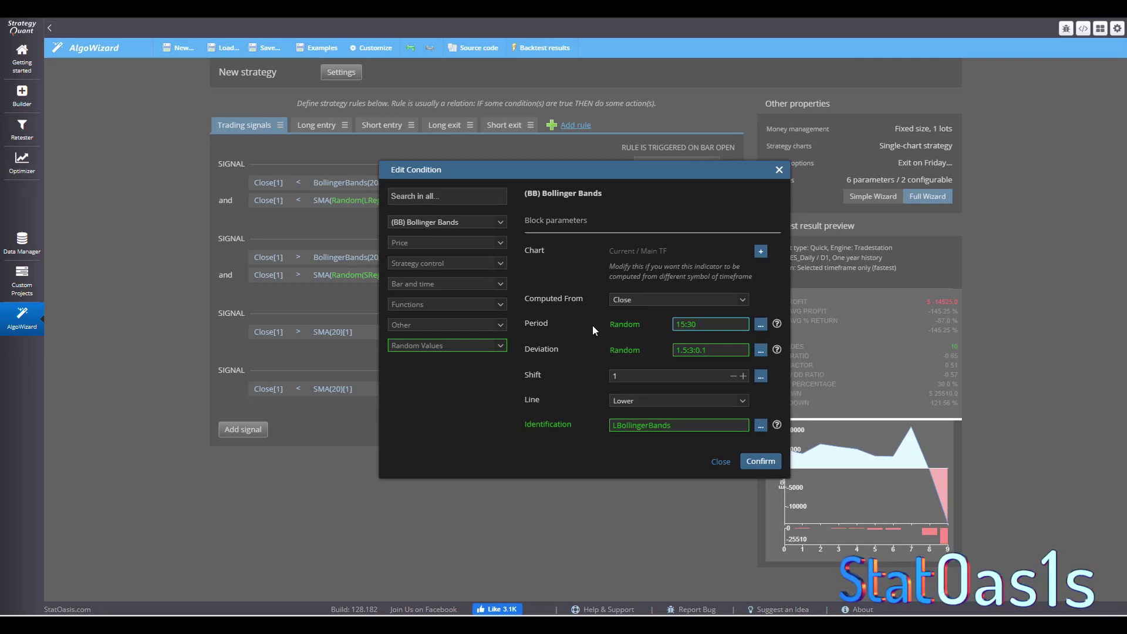
type(":5")
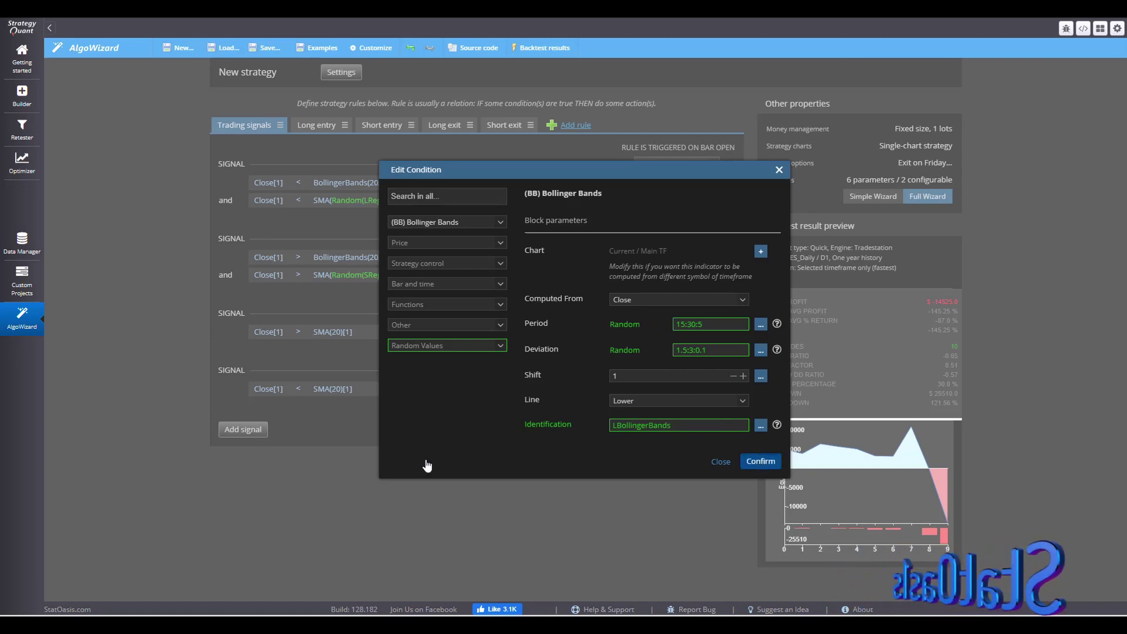
key("Return")
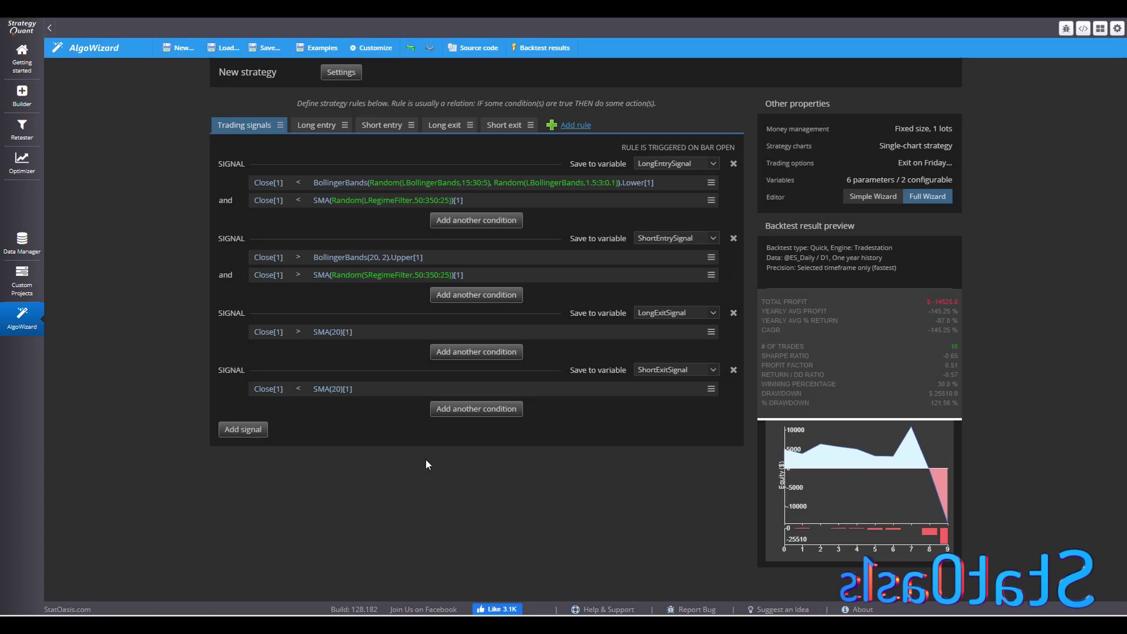
Step: Make the short-entry Bollinger Bands period random 15:30:5
left_click(351, 256)
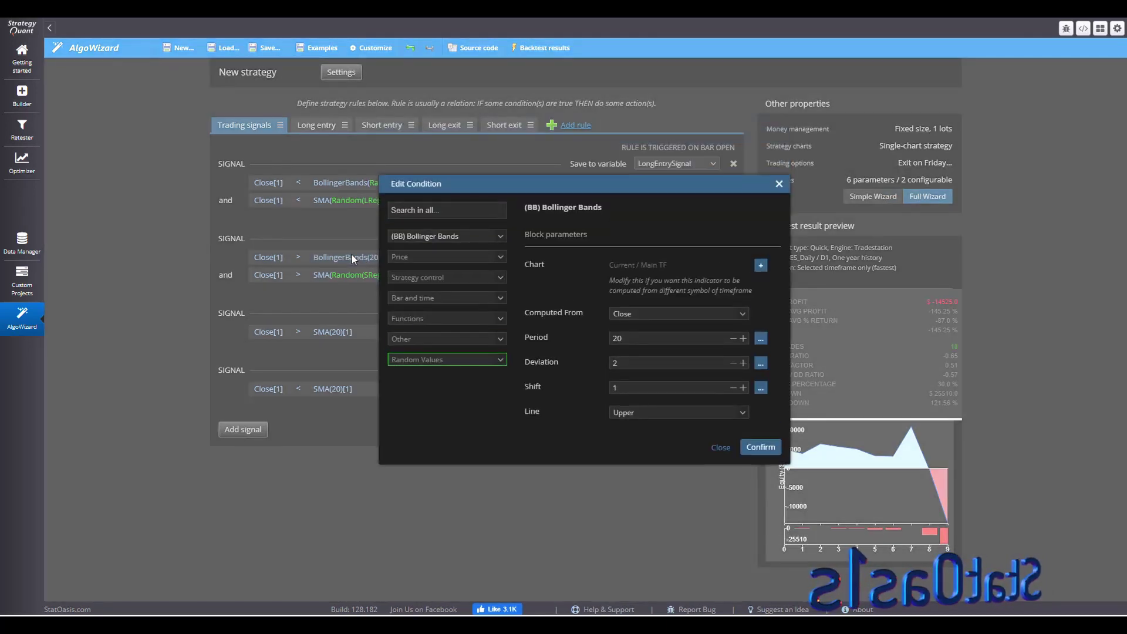
left_click(761, 338)
left_click(798, 346)
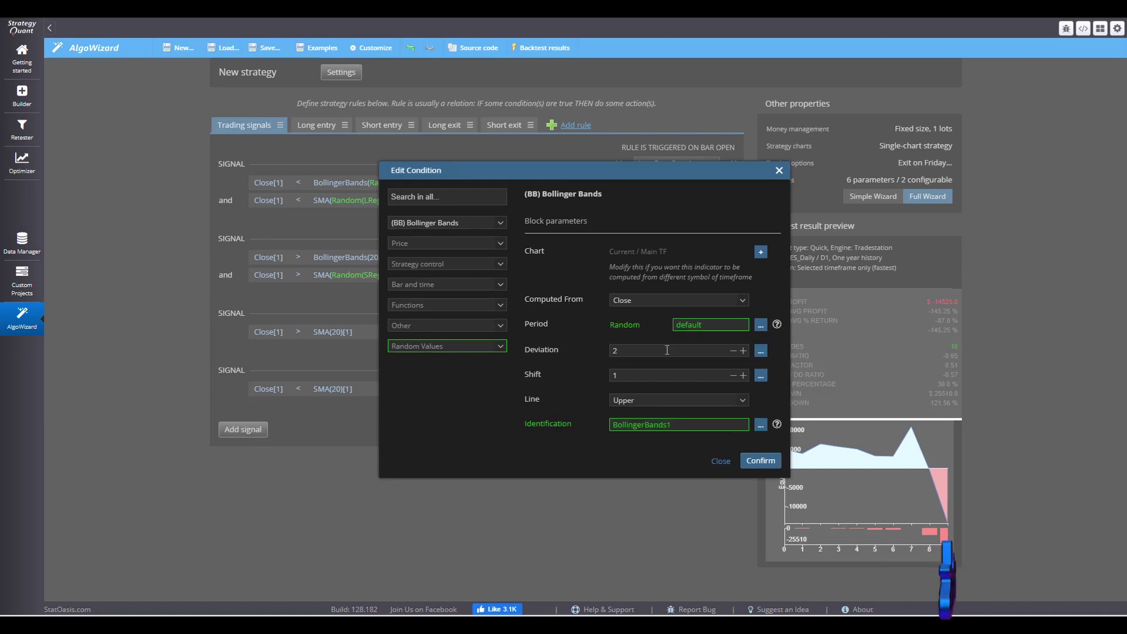
double_click(707, 324)
type("15")
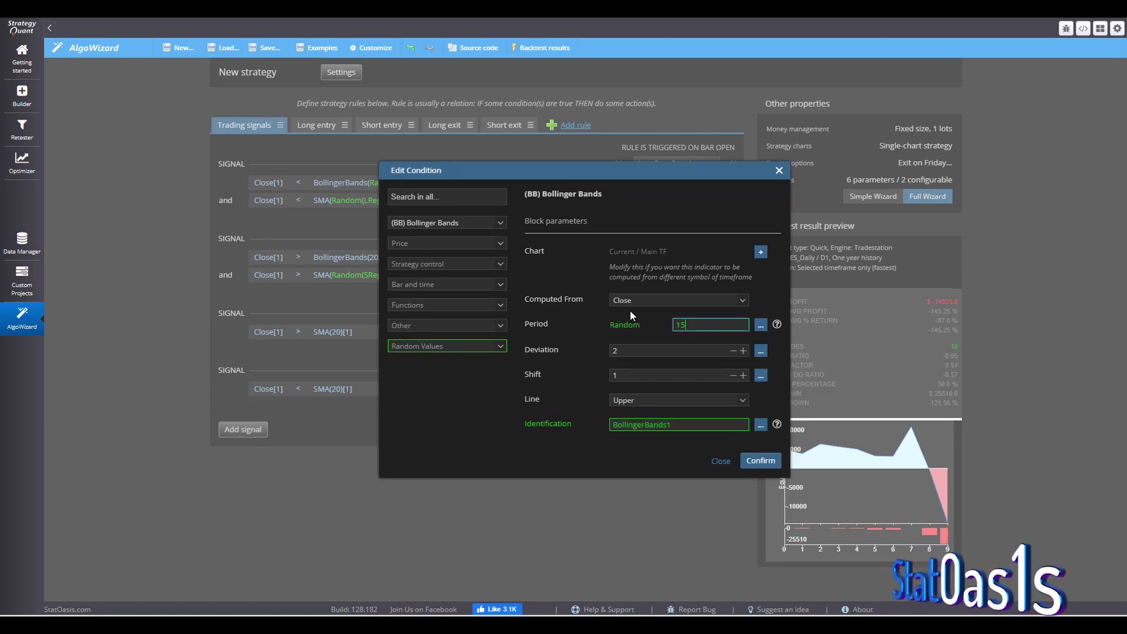
type(":30:")
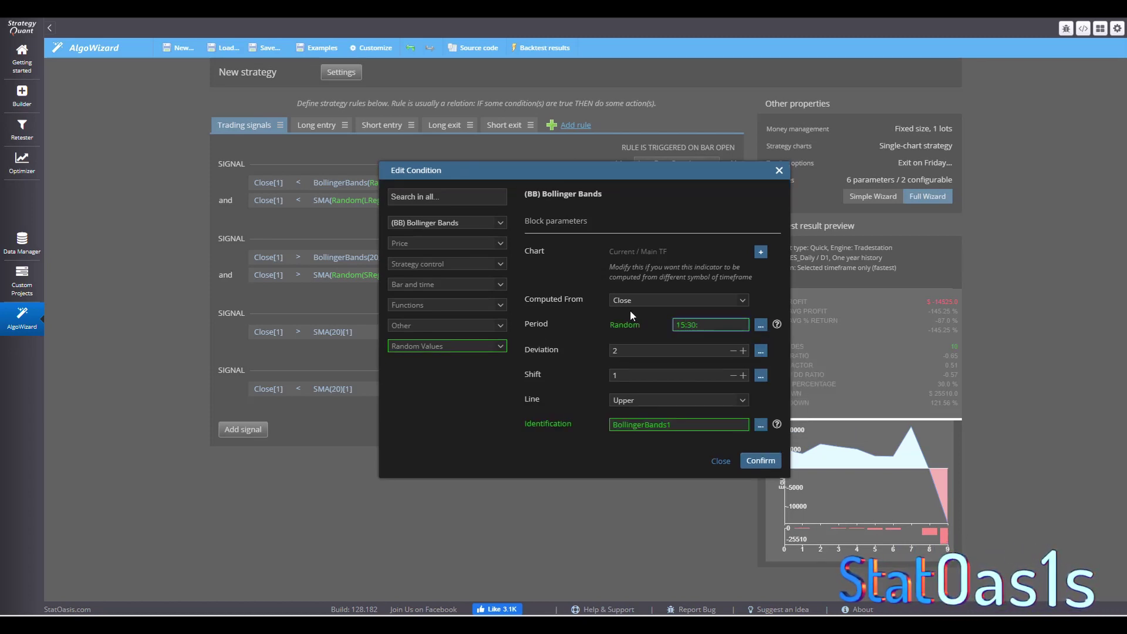
type("5")
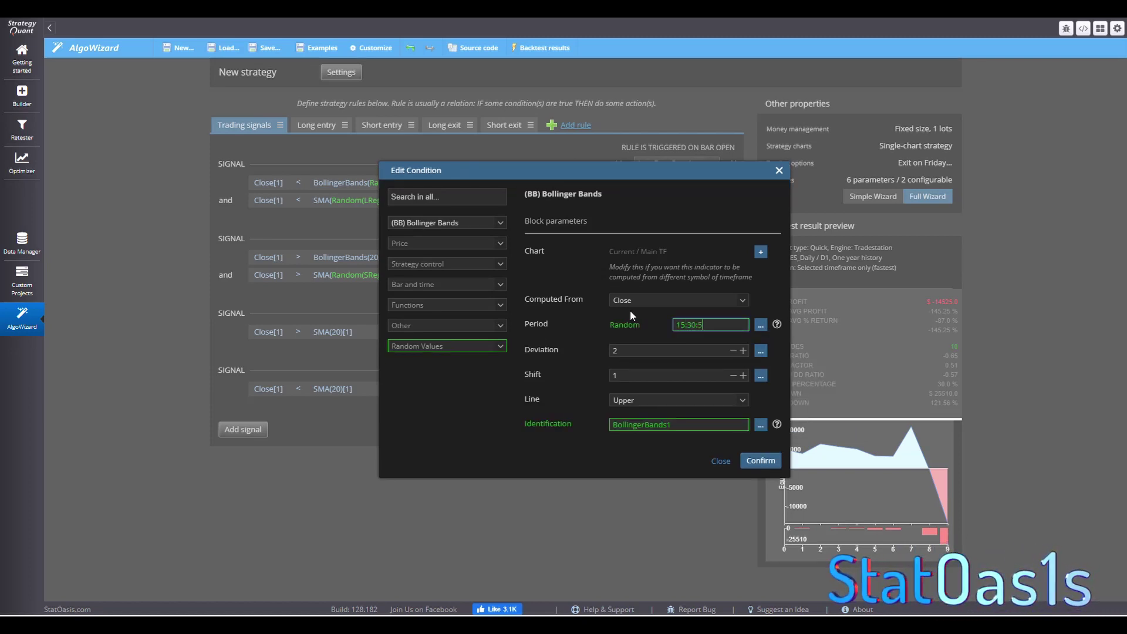
Step: Set the deviation to random 1.5:3:0.1, rename identification to SBollingerBands, and confirm
left_click(760, 351)
left_click(778, 360)
left_click(710, 350)
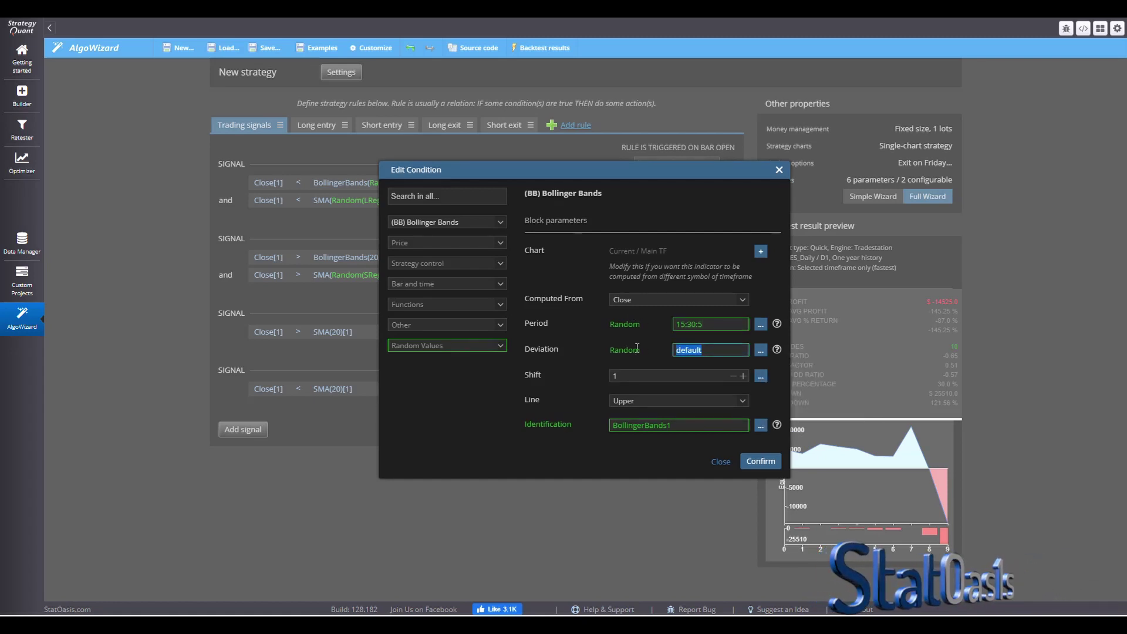
type("1.5:")
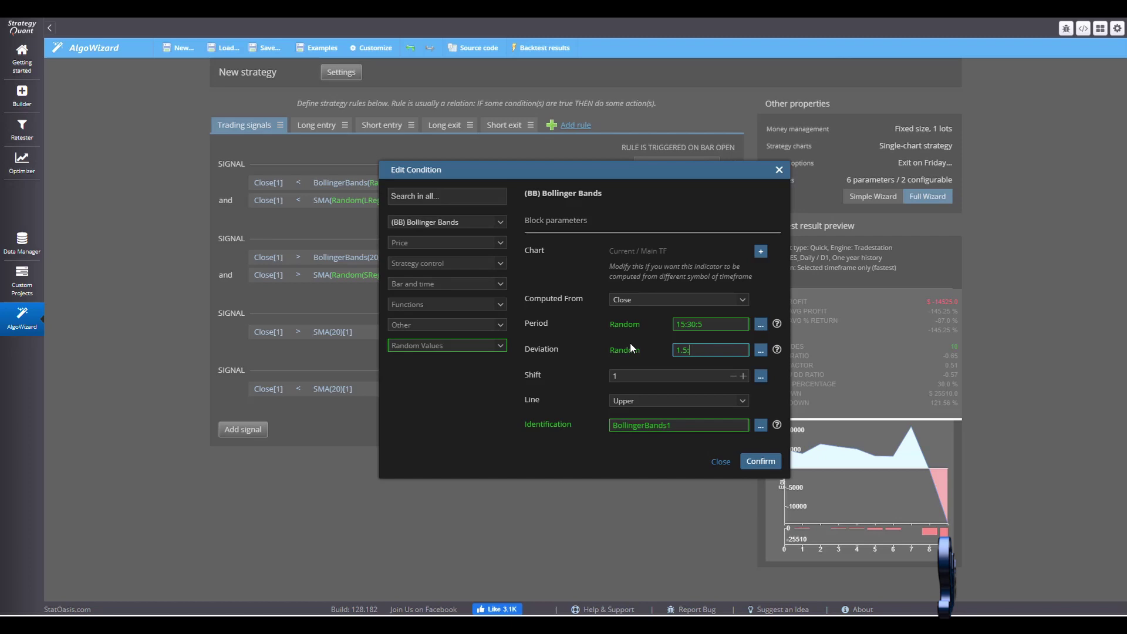
type("3:")
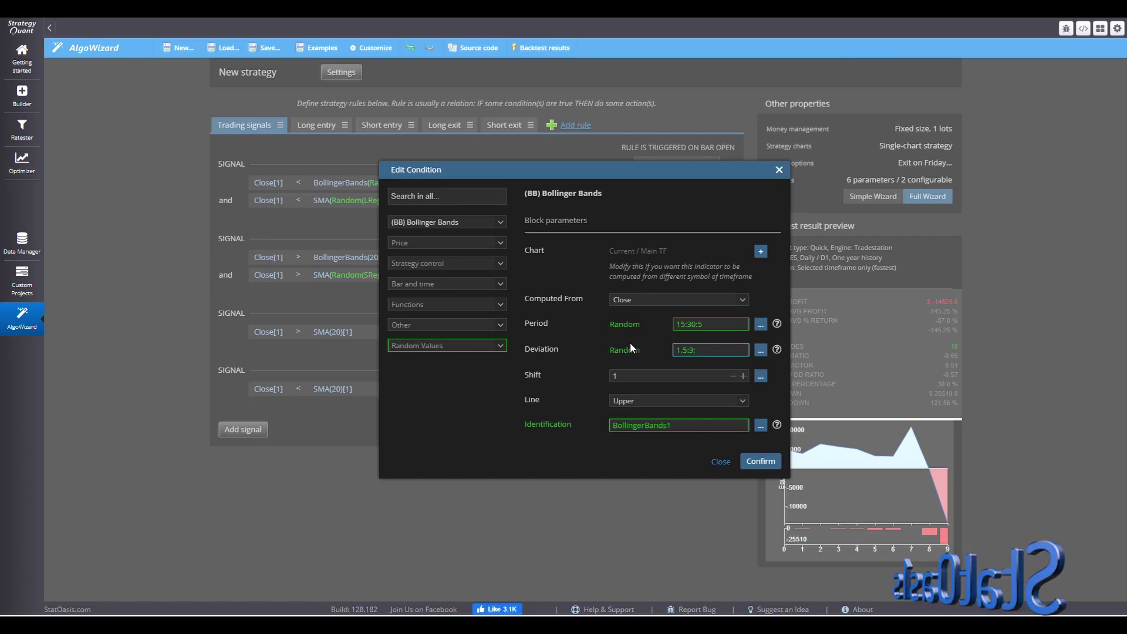
type("0.1")
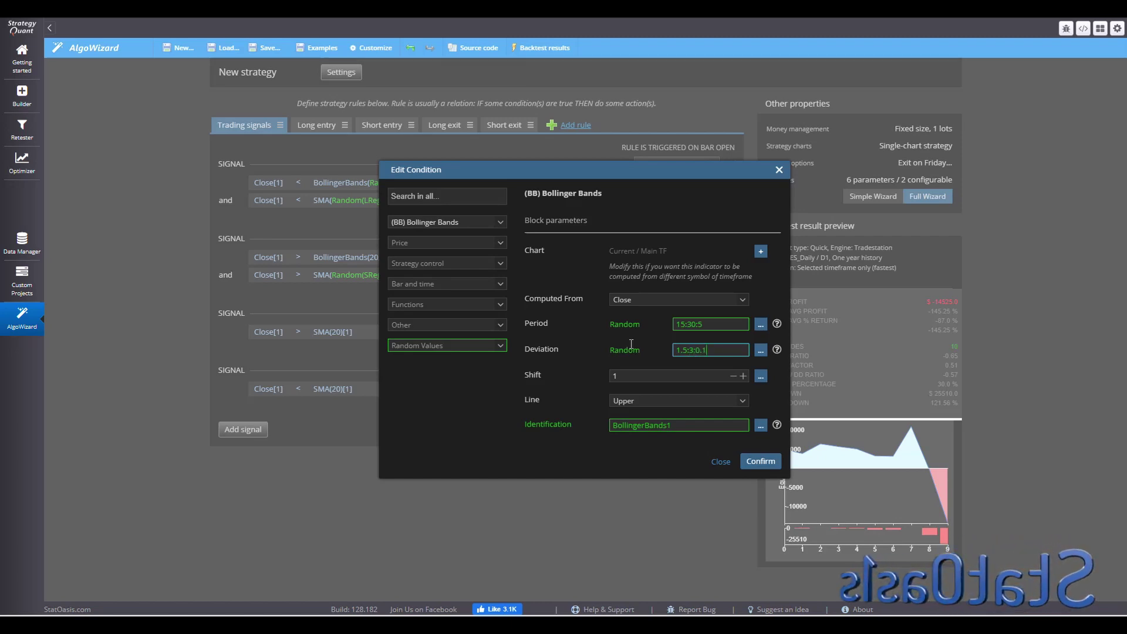
left_click(687, 425)
key("BackSpace")
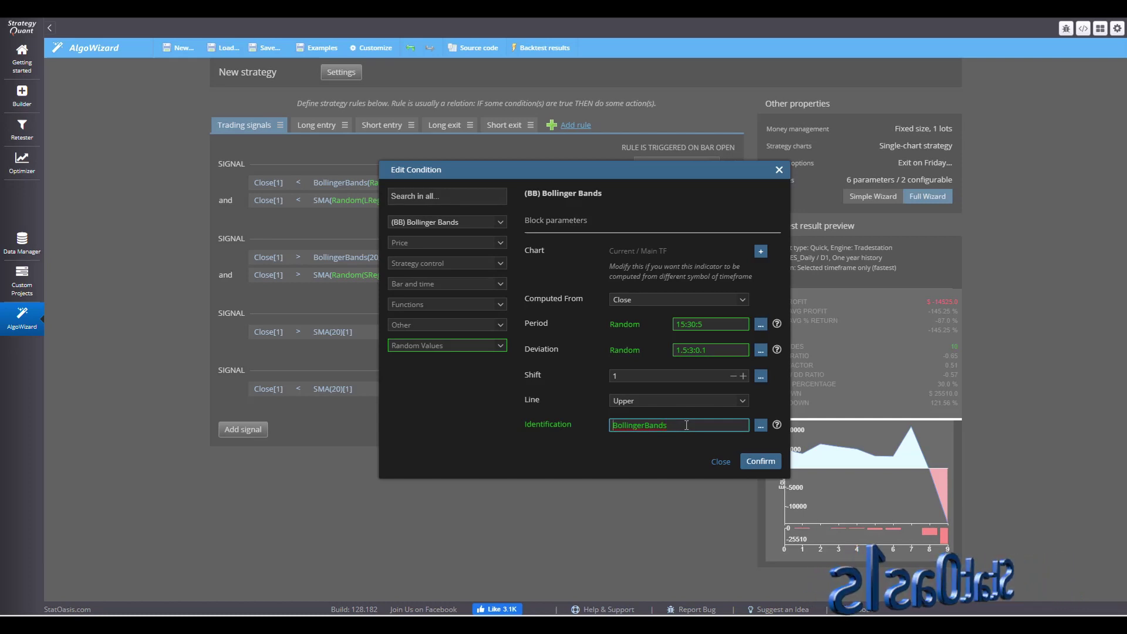
type("S")
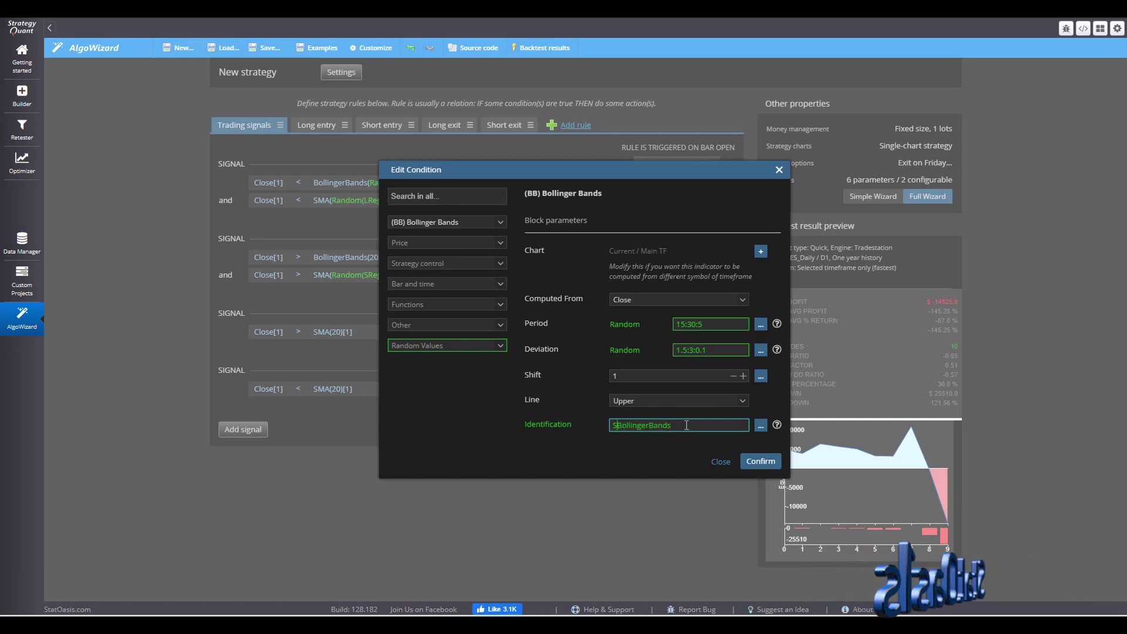
left_click(760, 461)
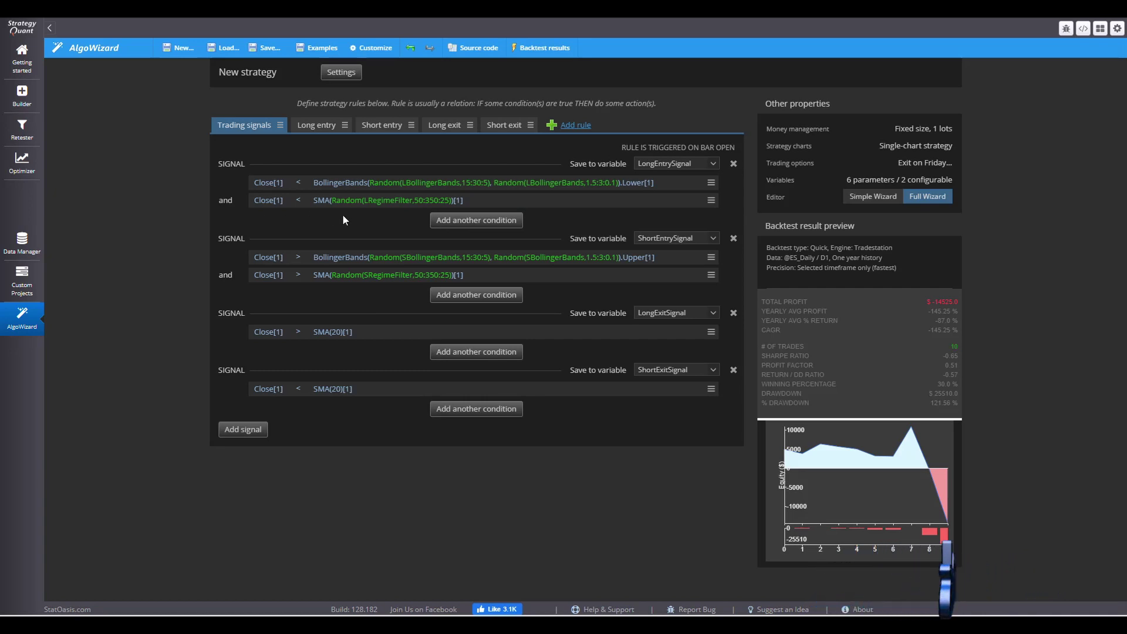
Step: Change the long regime filter to Close[1] > SMA and the short one to Close[1] < SMA
left_click(300, 201)
left_click(452, 294)
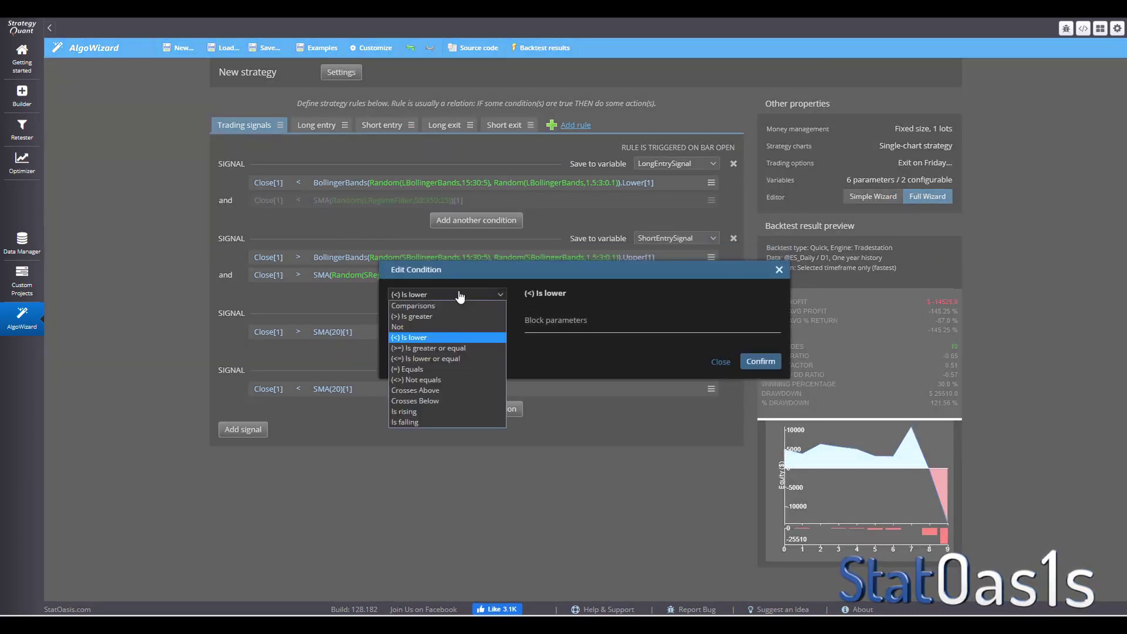
left_click(440, 317)
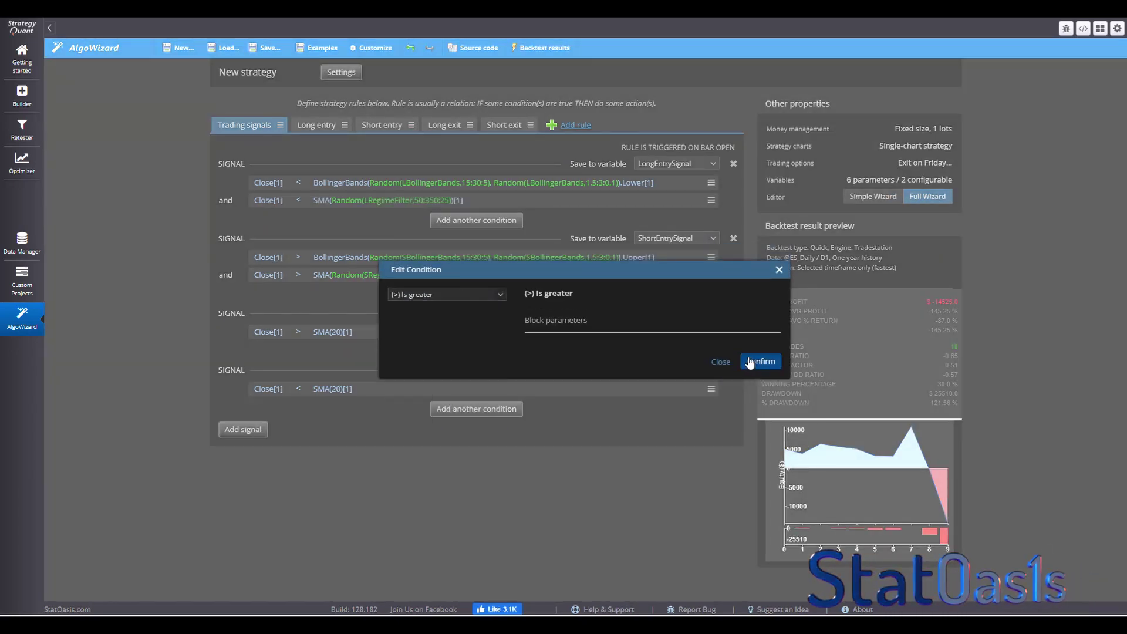
left_click(297, 274)
left_click(297, 275)
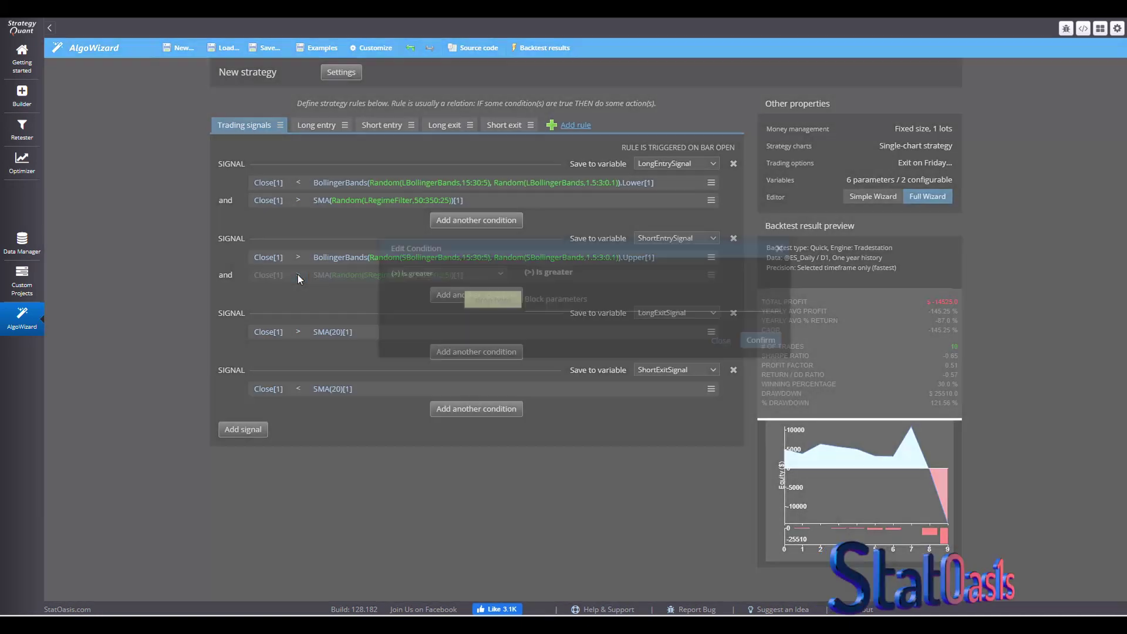
left_click(431, 295)
left_click(441, 333)
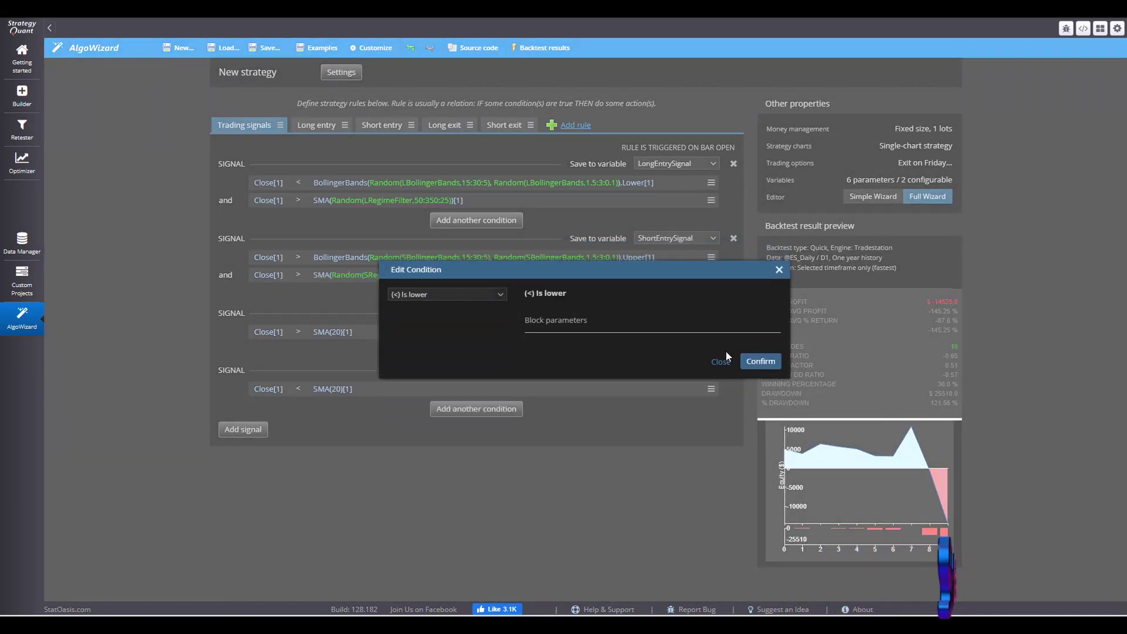
left_click(291, 336)
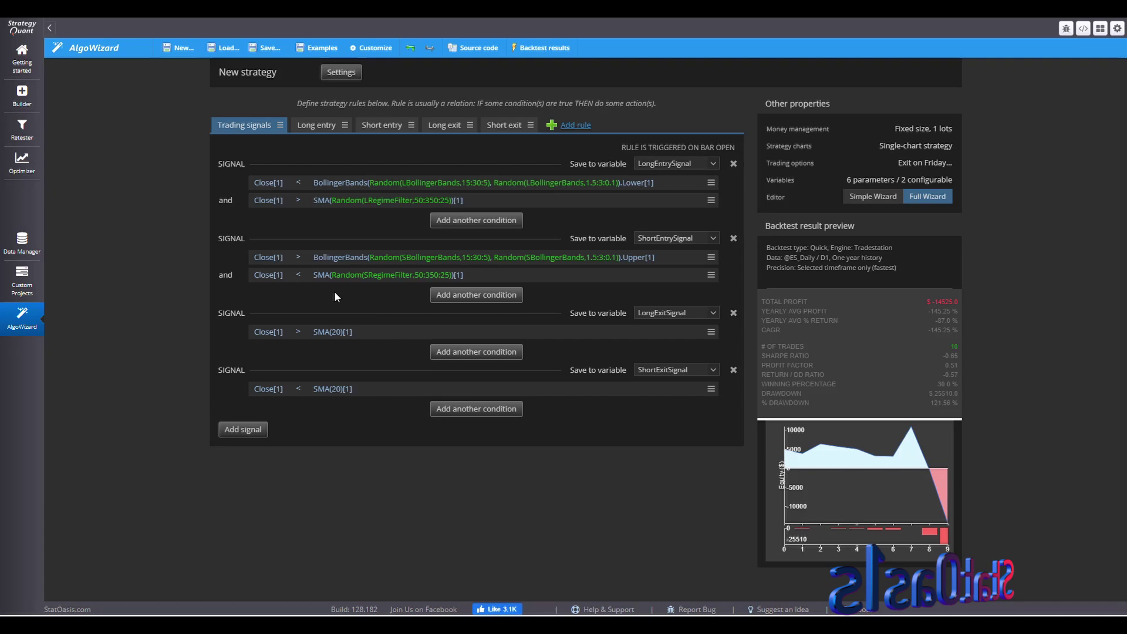
Step: Give the long-exit SMA(20) a random period of 5:25:1 named LSMAexit
left_click(336, 334)
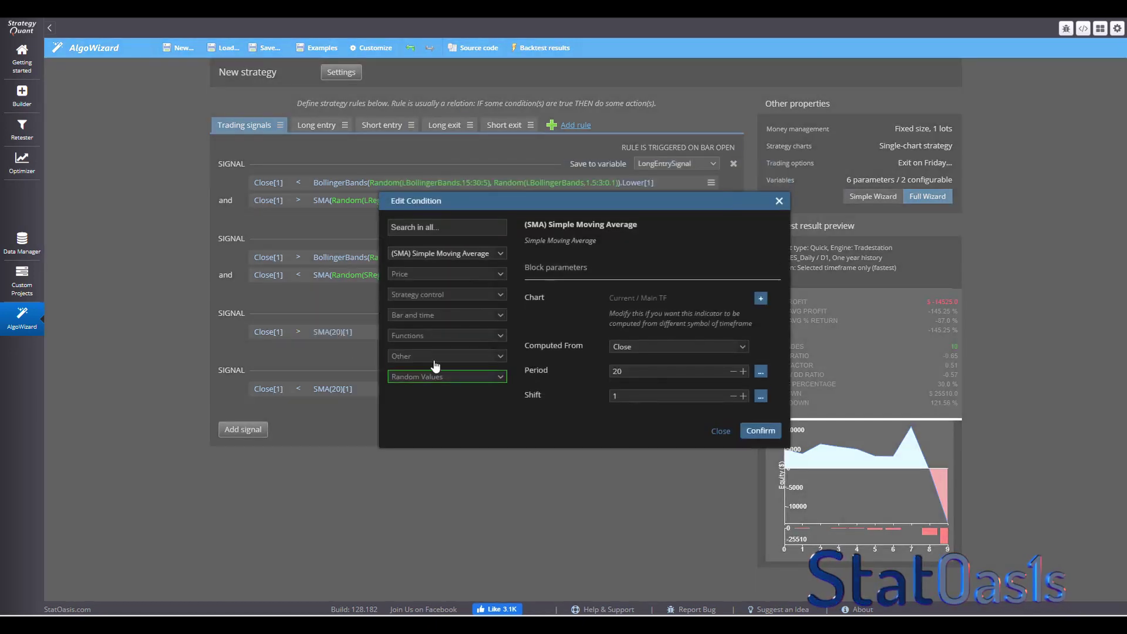
left_click(761, 371)
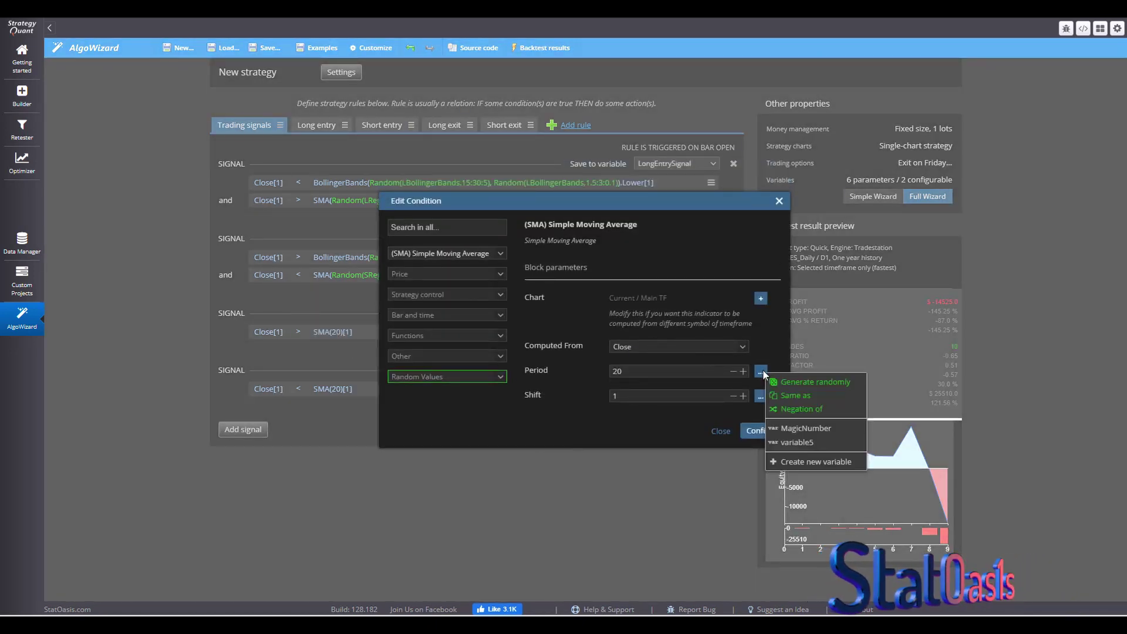
left_click(815, 381)
left_click(697, 360)
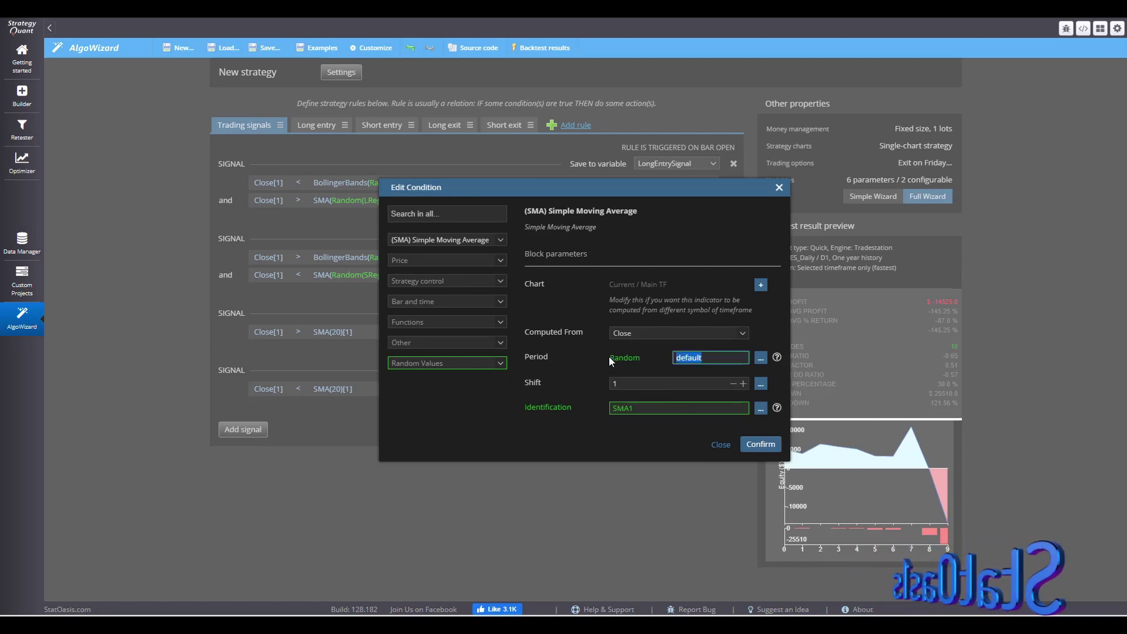
type("5")
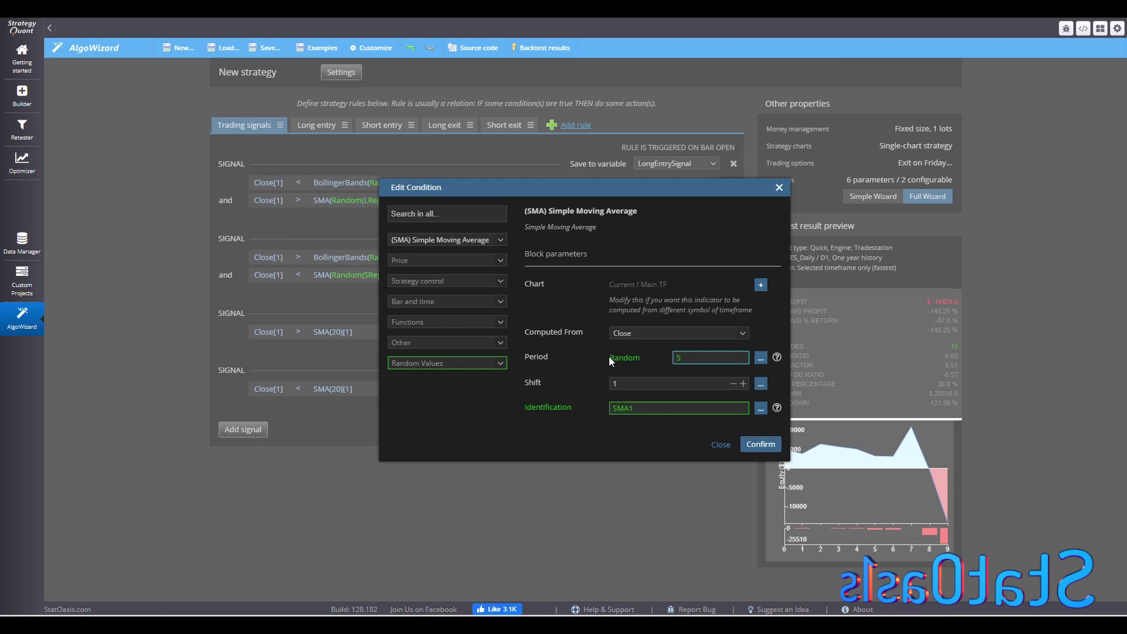
type(":25")
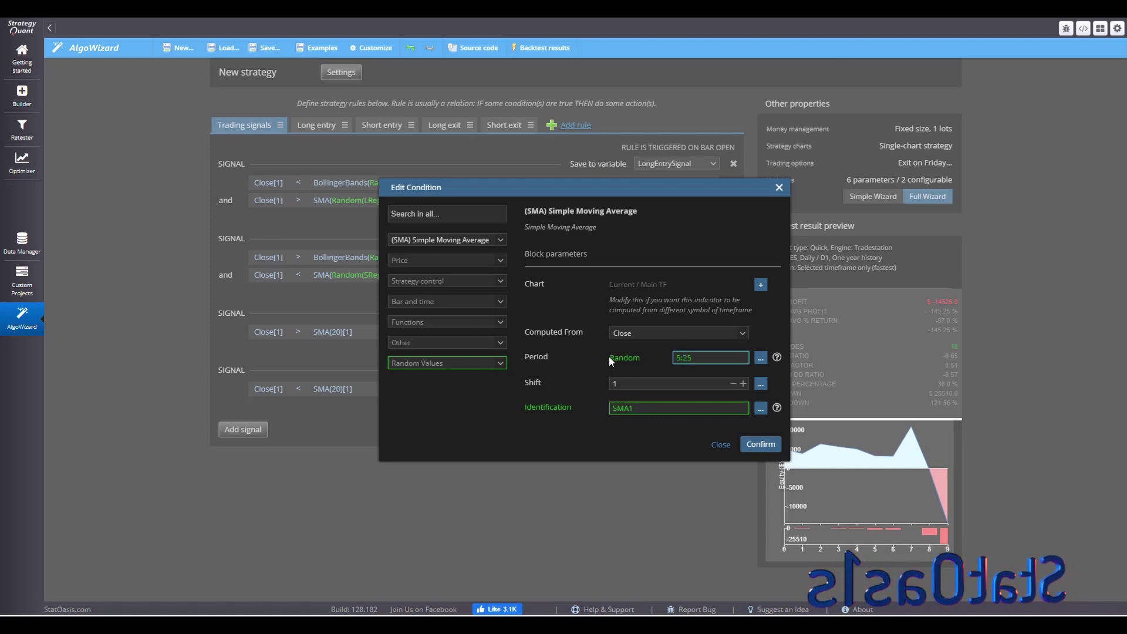
type(":1")
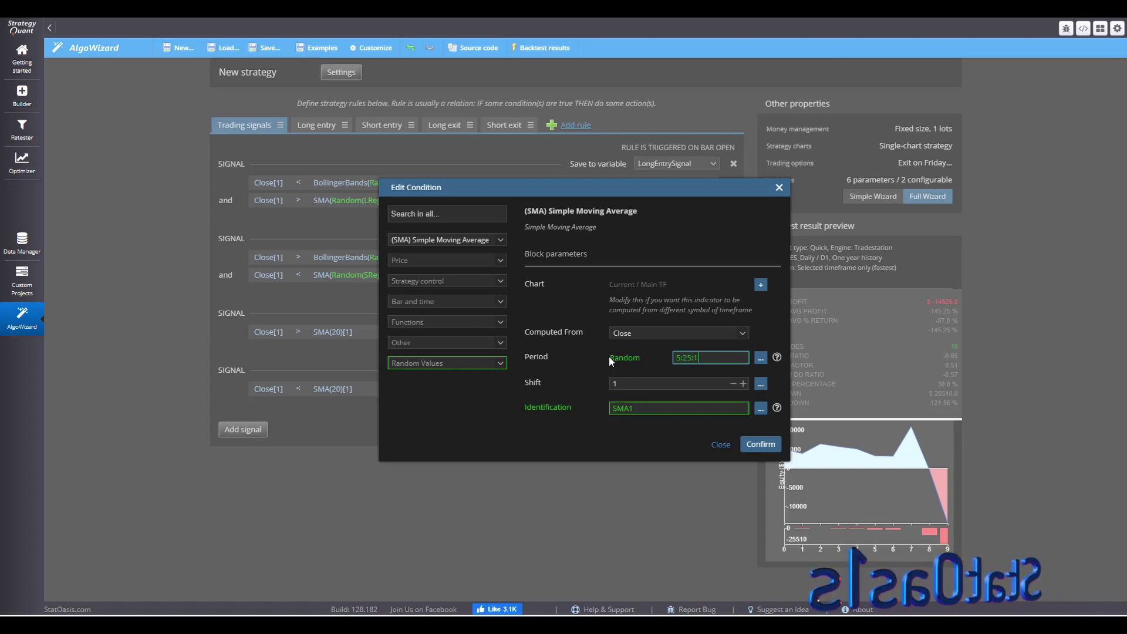
left_click(649, 407)
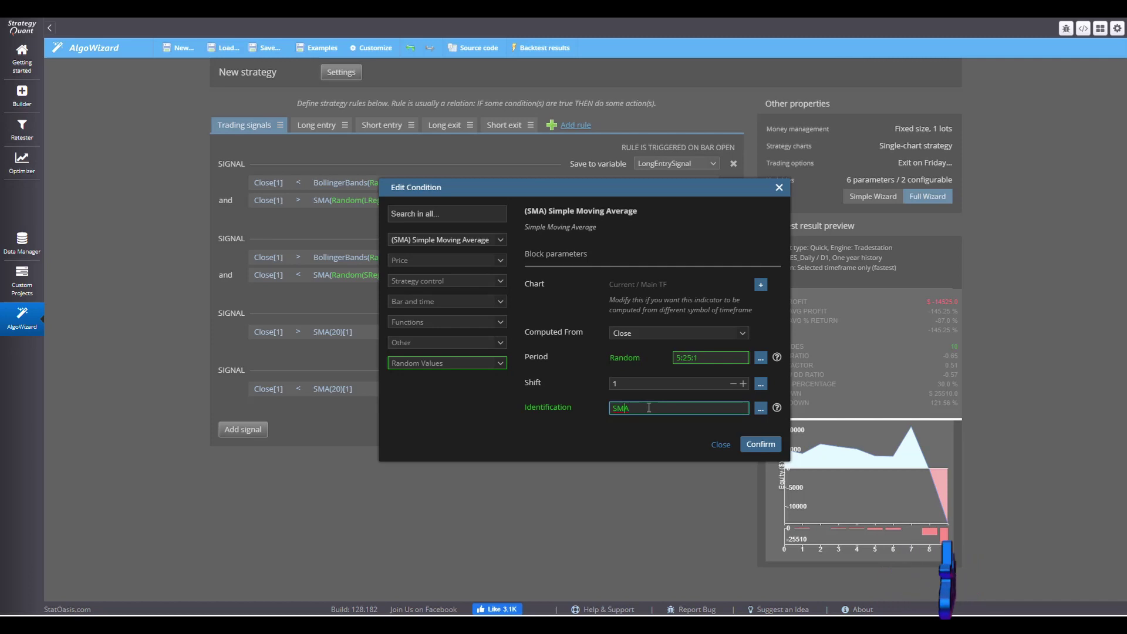
type("SMA")
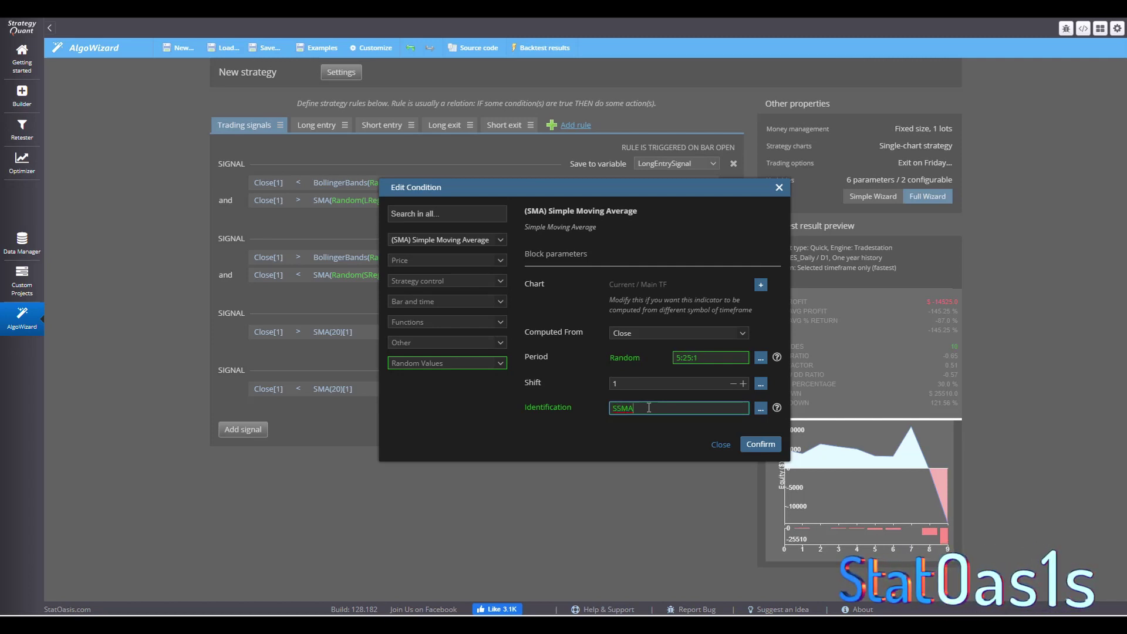
type("exit")
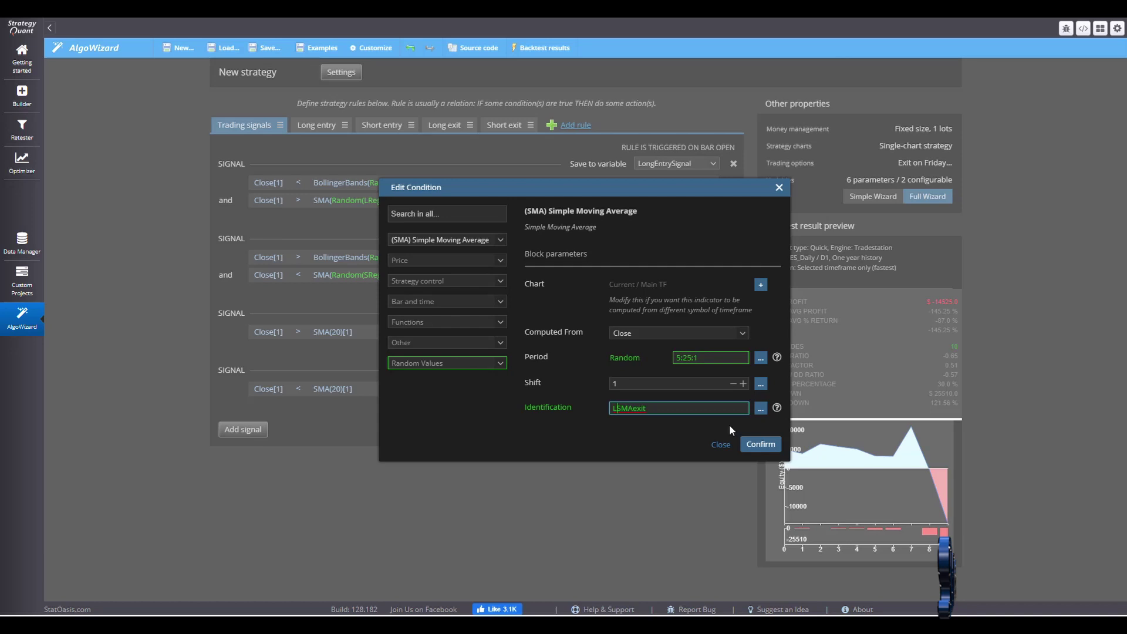
left_click(760, 444)
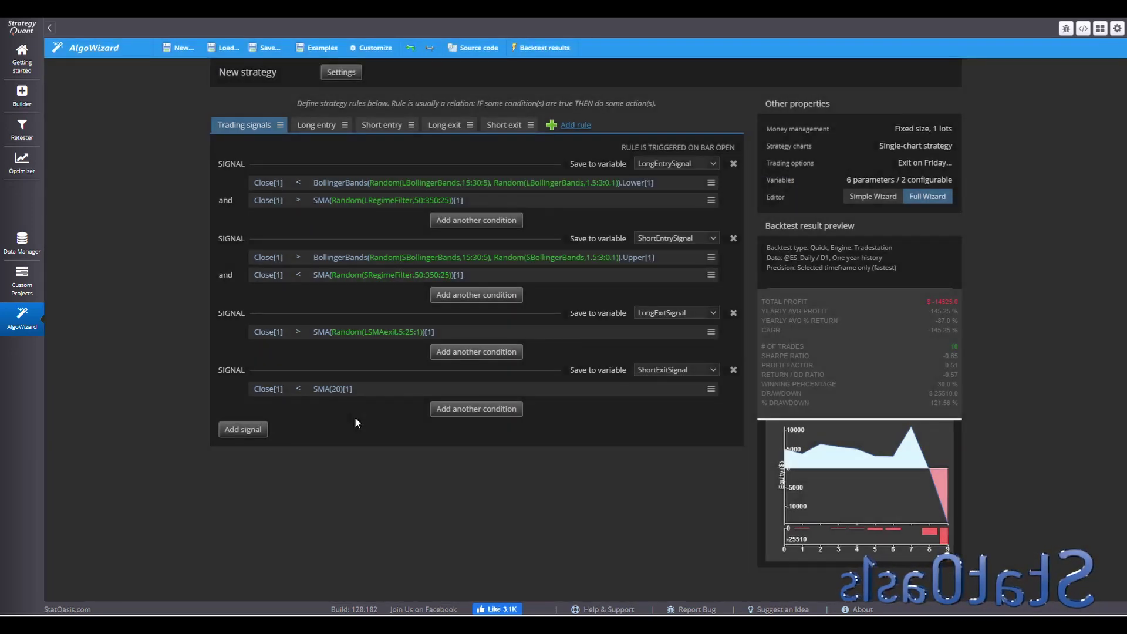
Step: Give the short-exit SMA a random period of 5:25:1 named SSMAexit
left_click(327, 389)
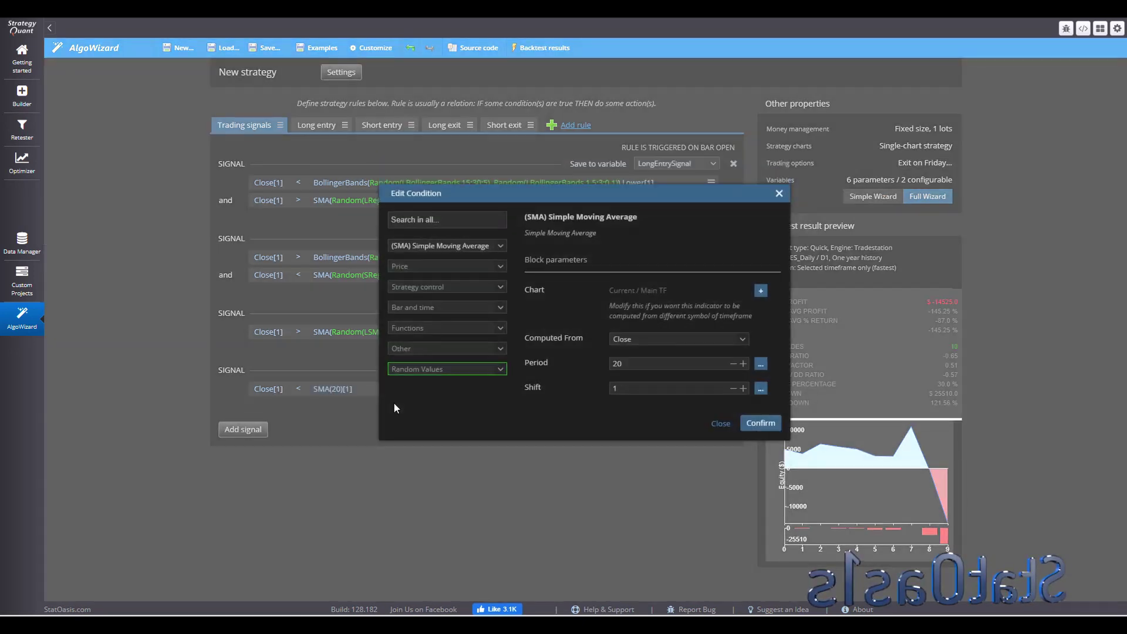
left_click(762, 371)
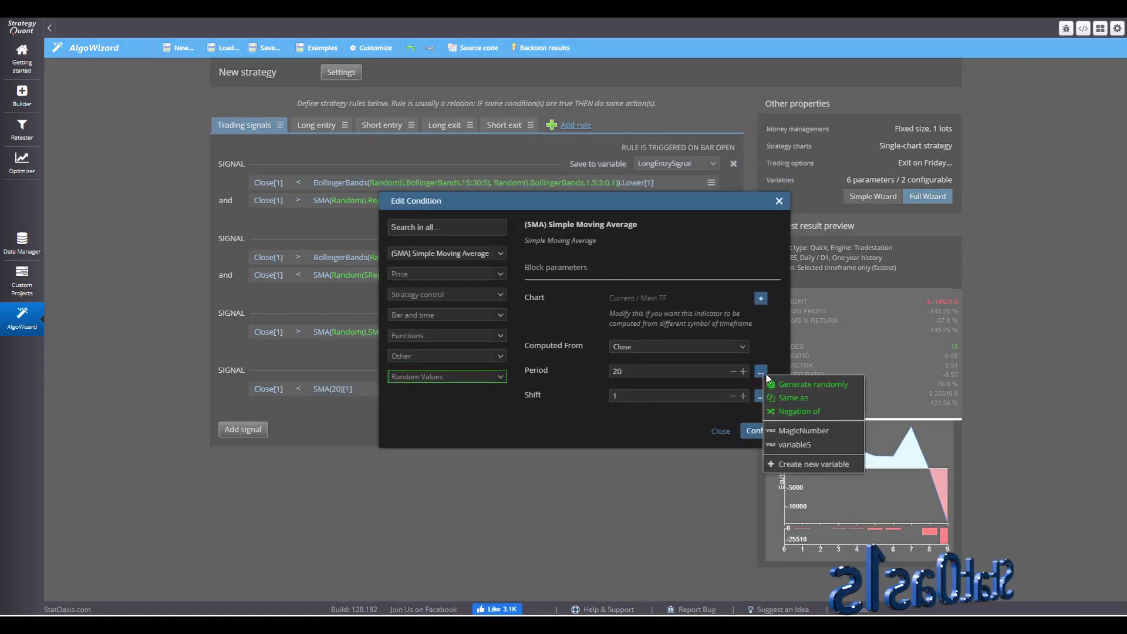
left_click(800, 384)
double_click(688, 358)
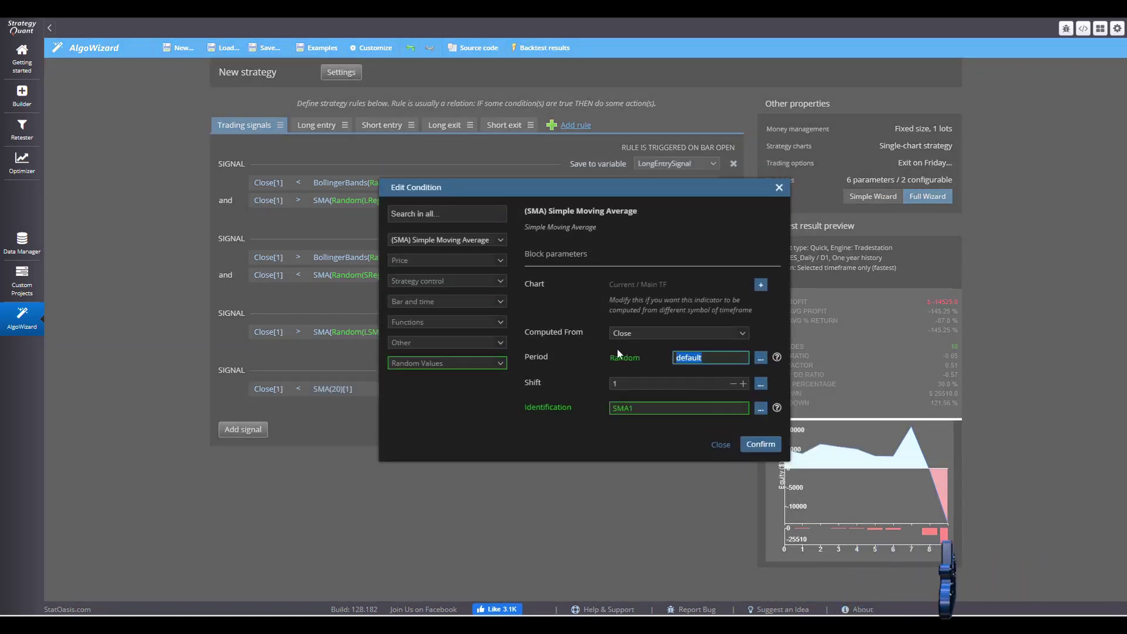
type("5")
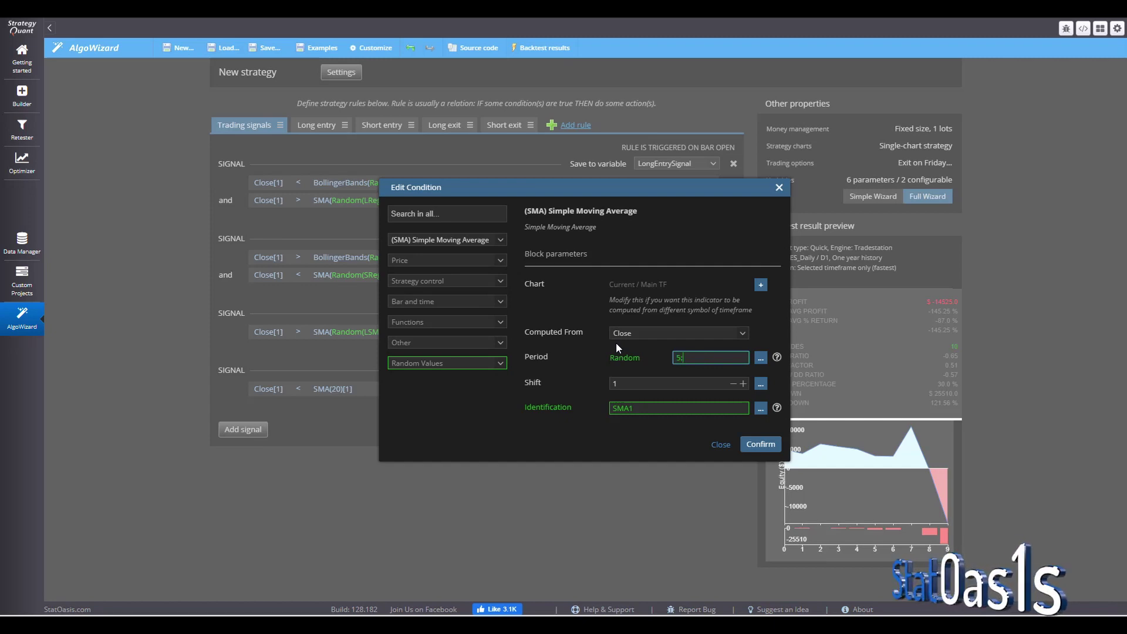
type(":15:")
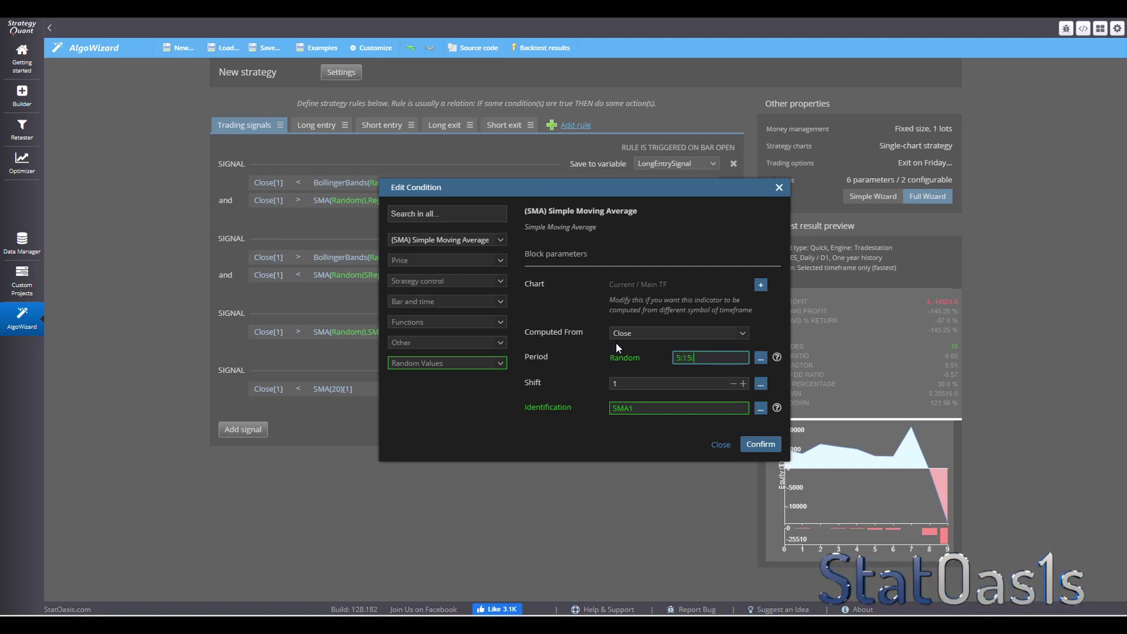
key("BackSpace")
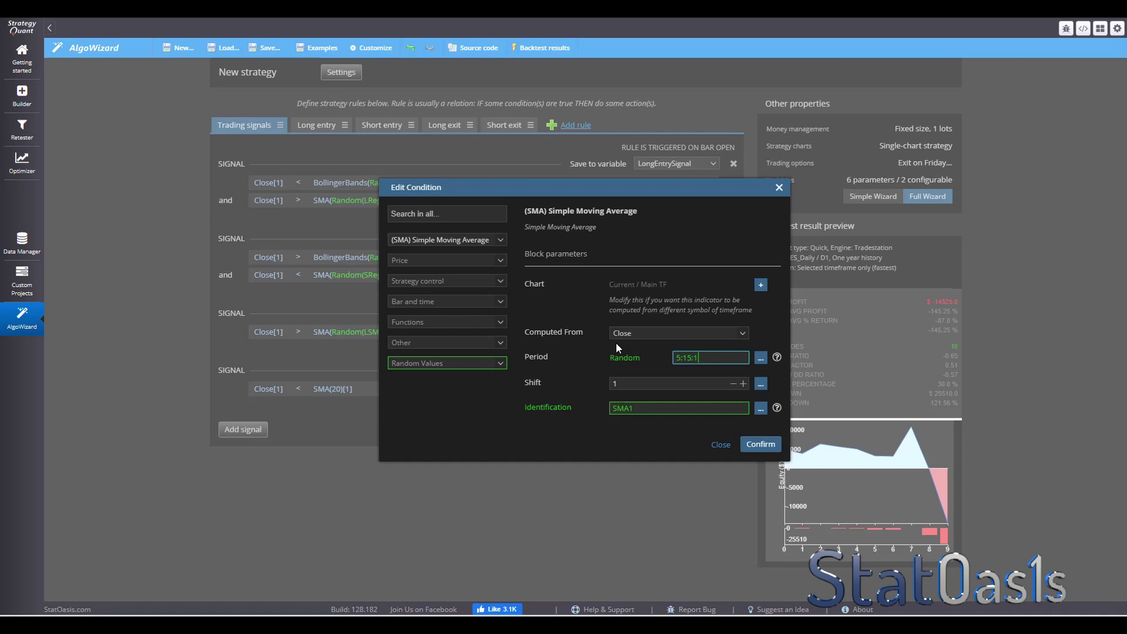
key("BackSpace")
key("BackSpace")
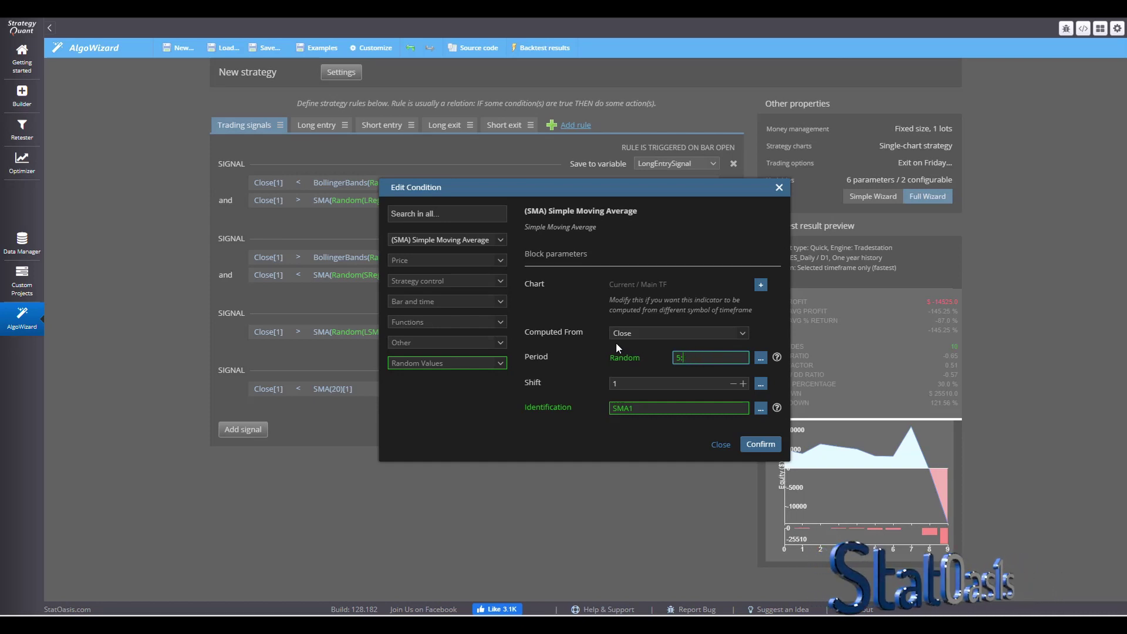
type("25")
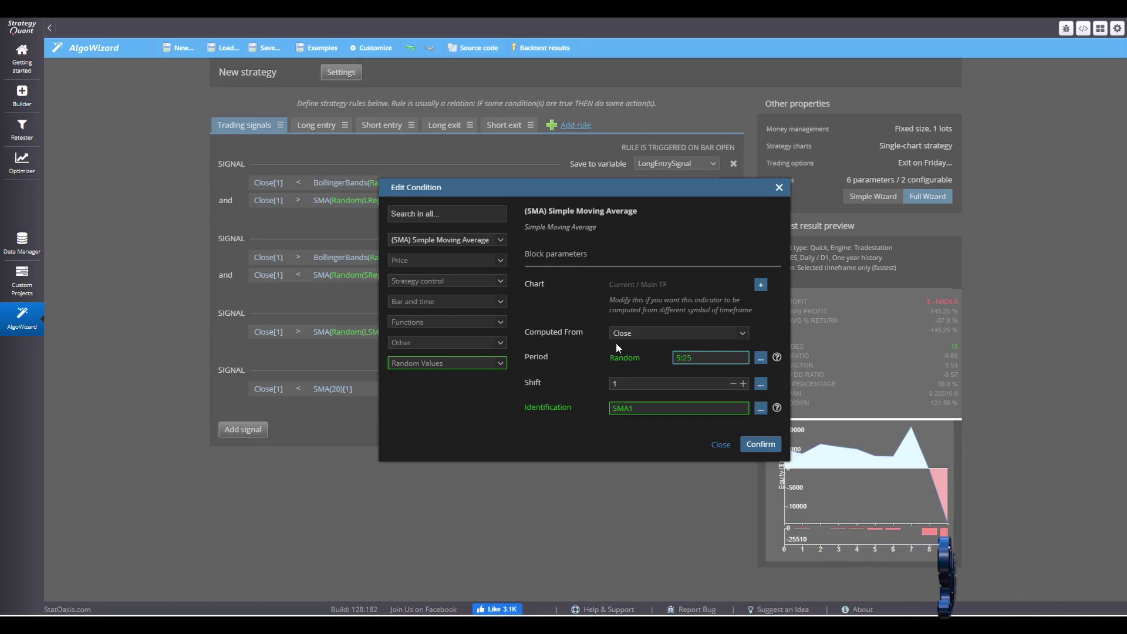
type(":1")
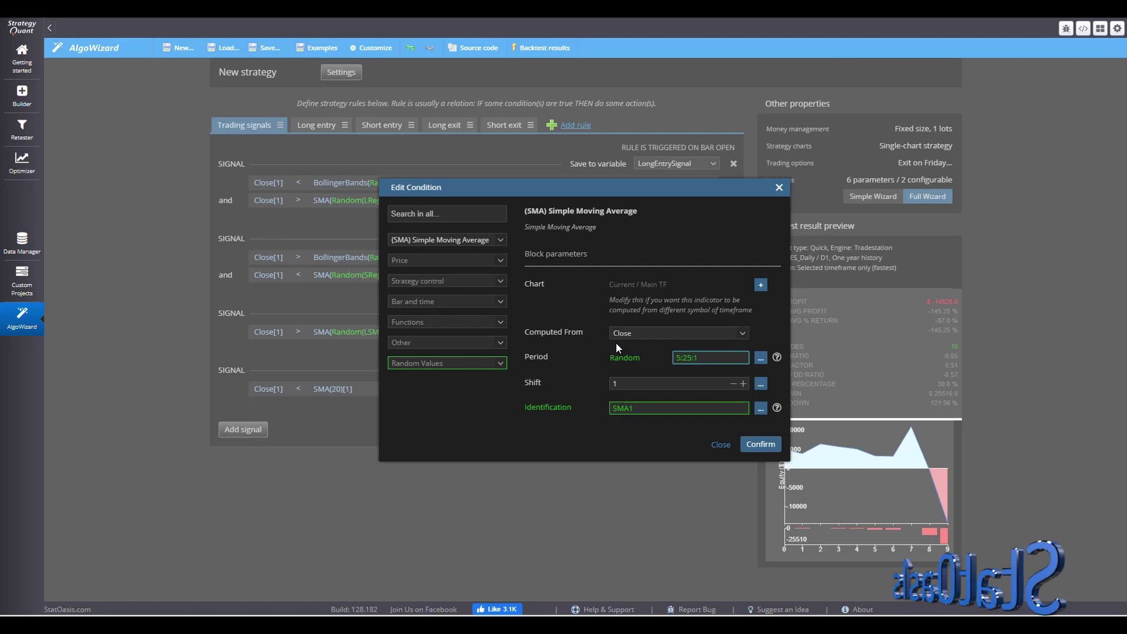
left_click(645, 409)
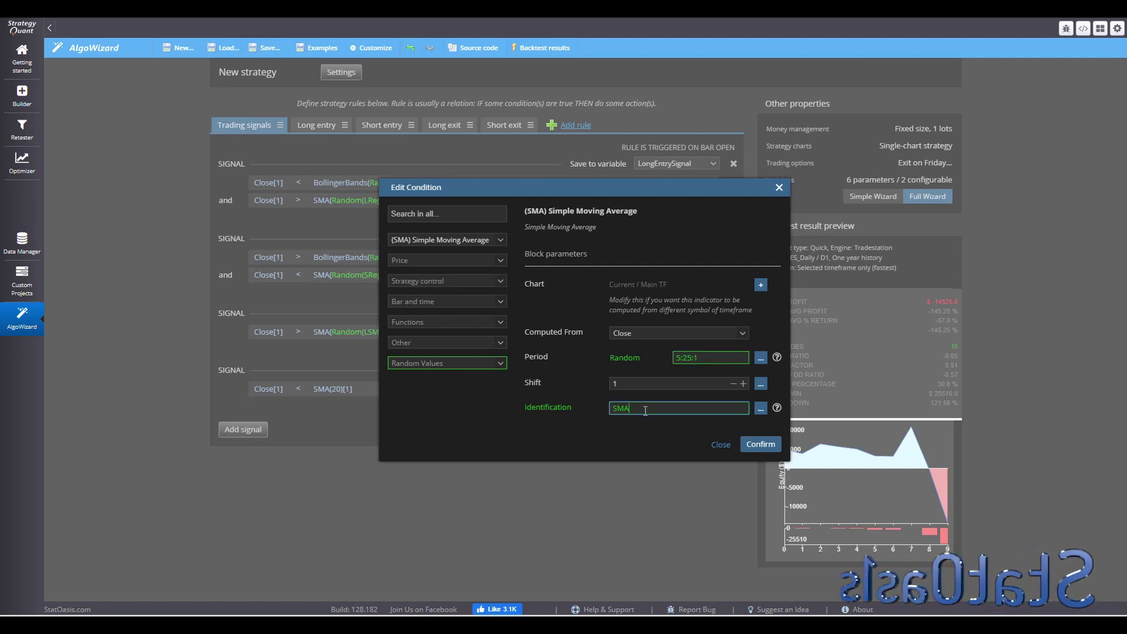
type("exit")
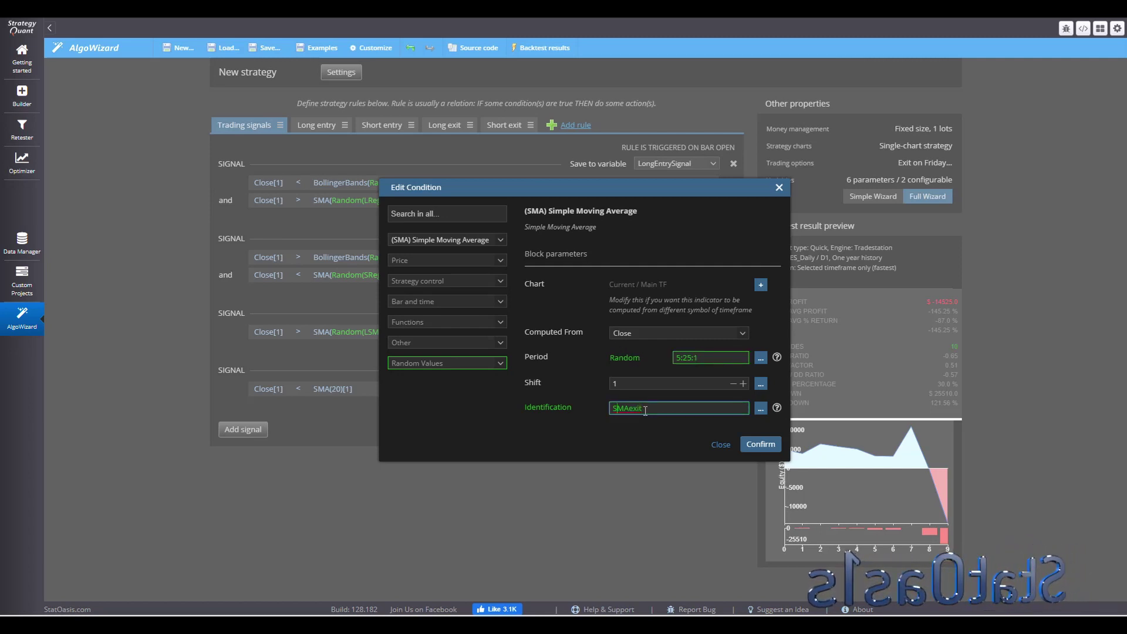
left_click(756, 441)
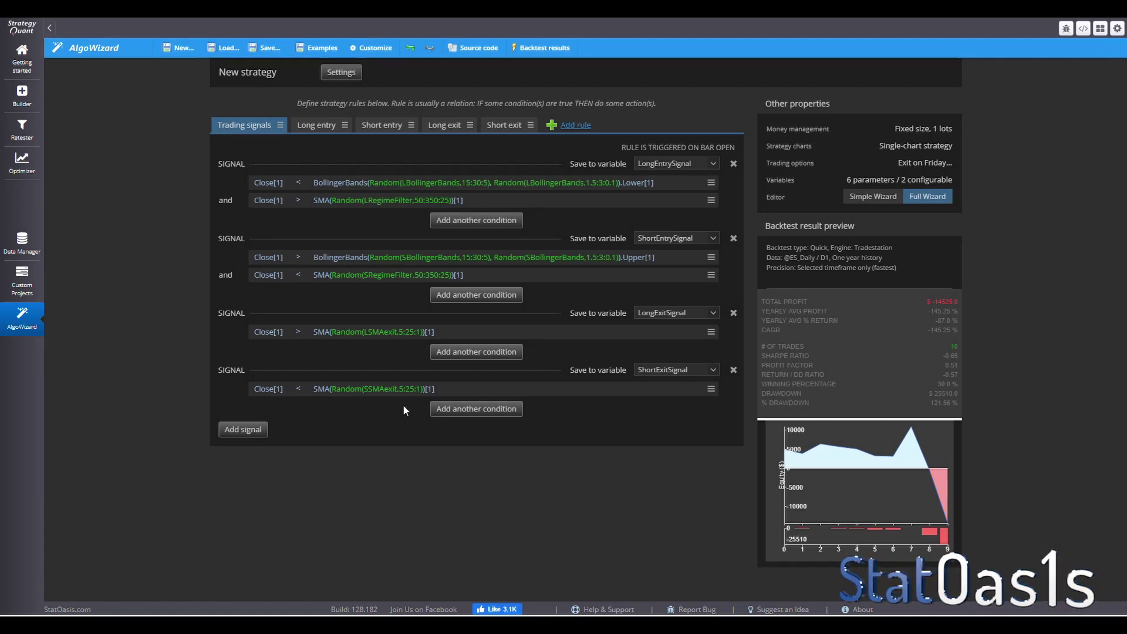
Step: Review the Long entry and Short entry rules, then return to the trading signals list
left_click(319, 130)
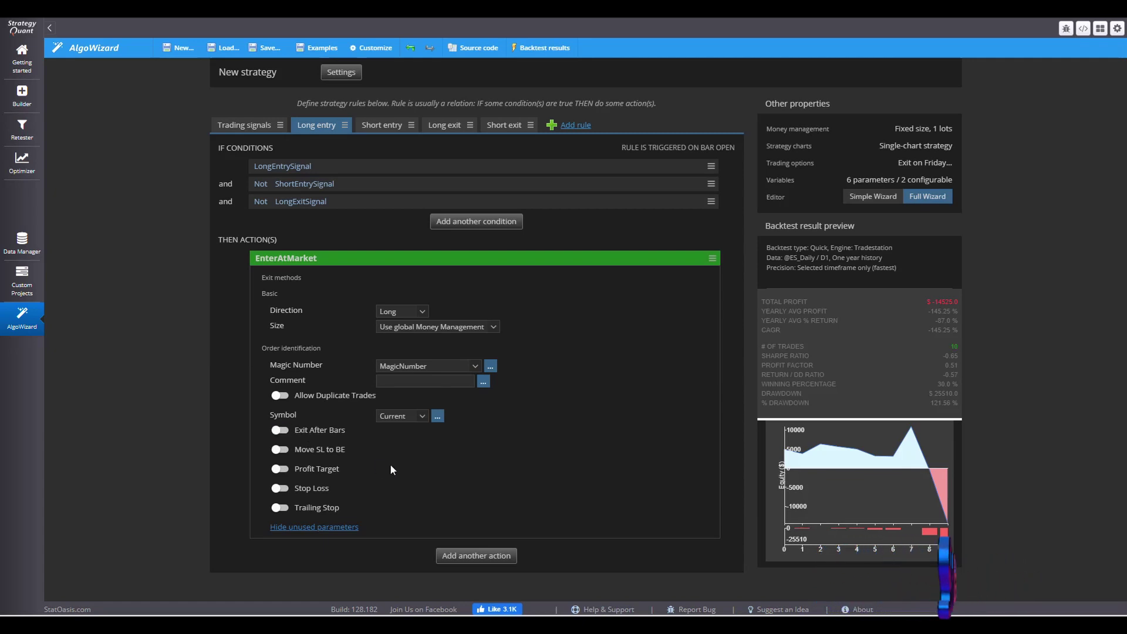
left_click(381, 130)
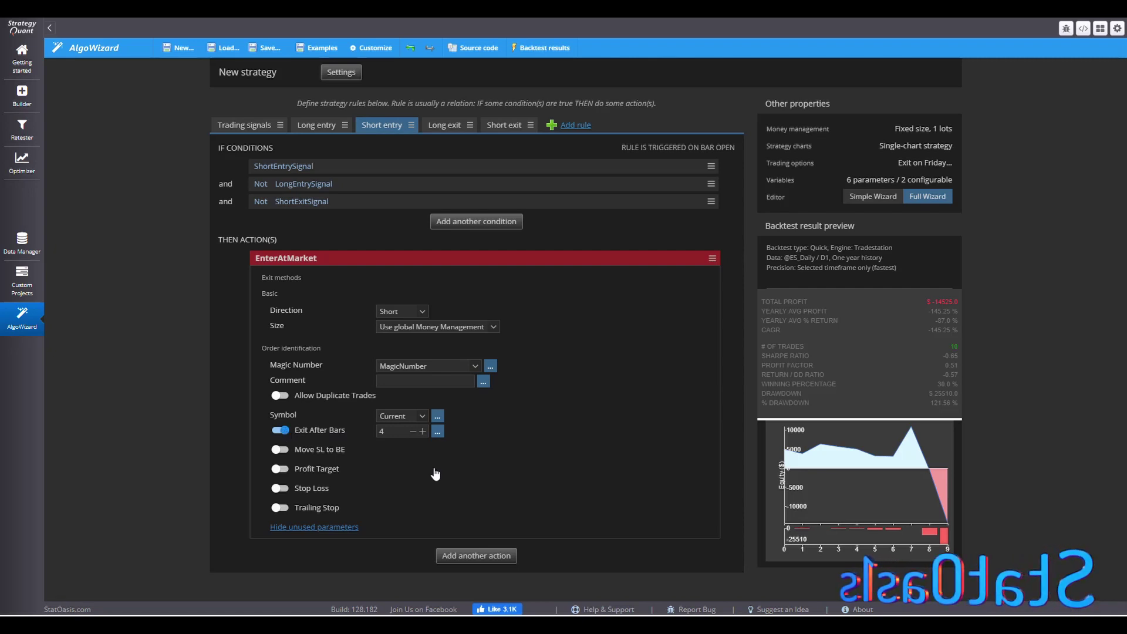
left_click(245, 126)
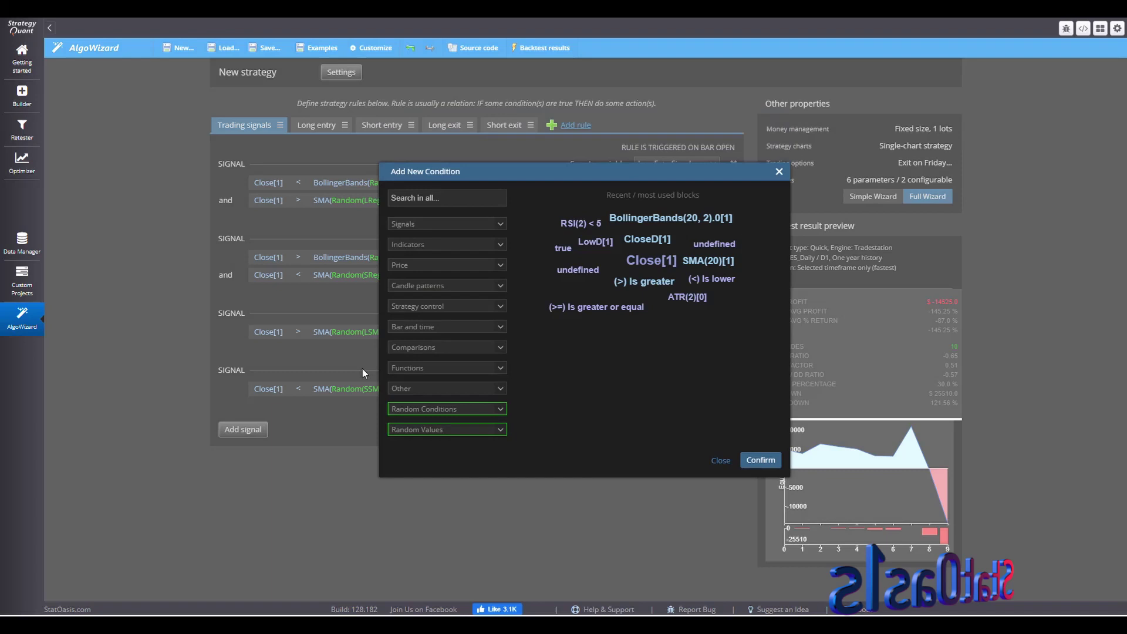
Step: Add a Bars Since Order Open condition with Long direction to the long exit signal
left_click(441, 196)
type("bars")
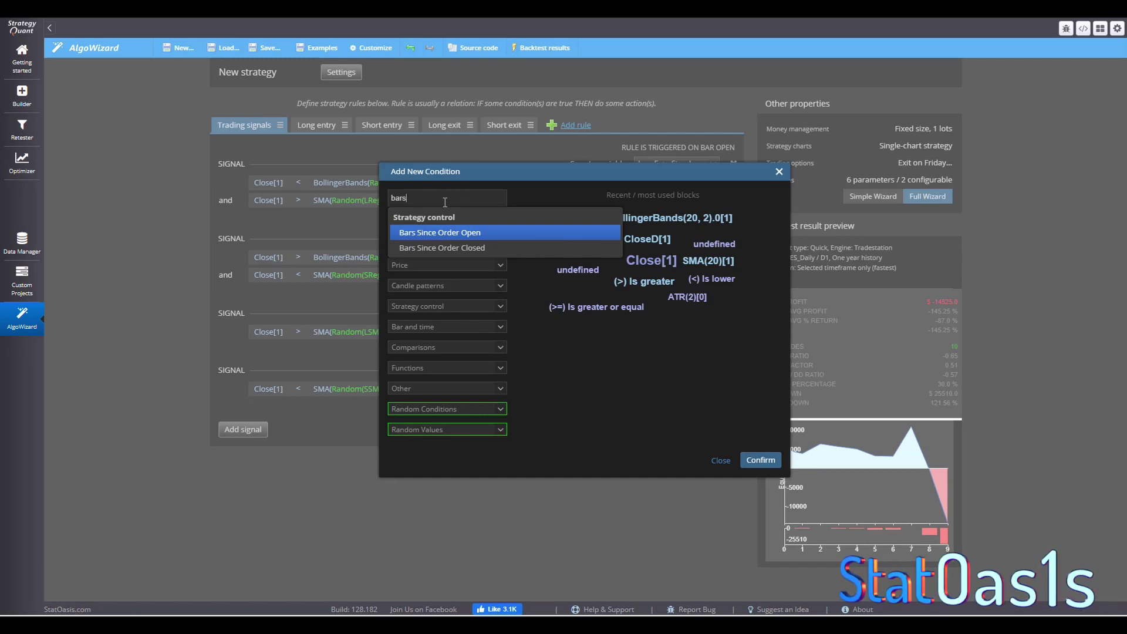
left_click(484, 232)
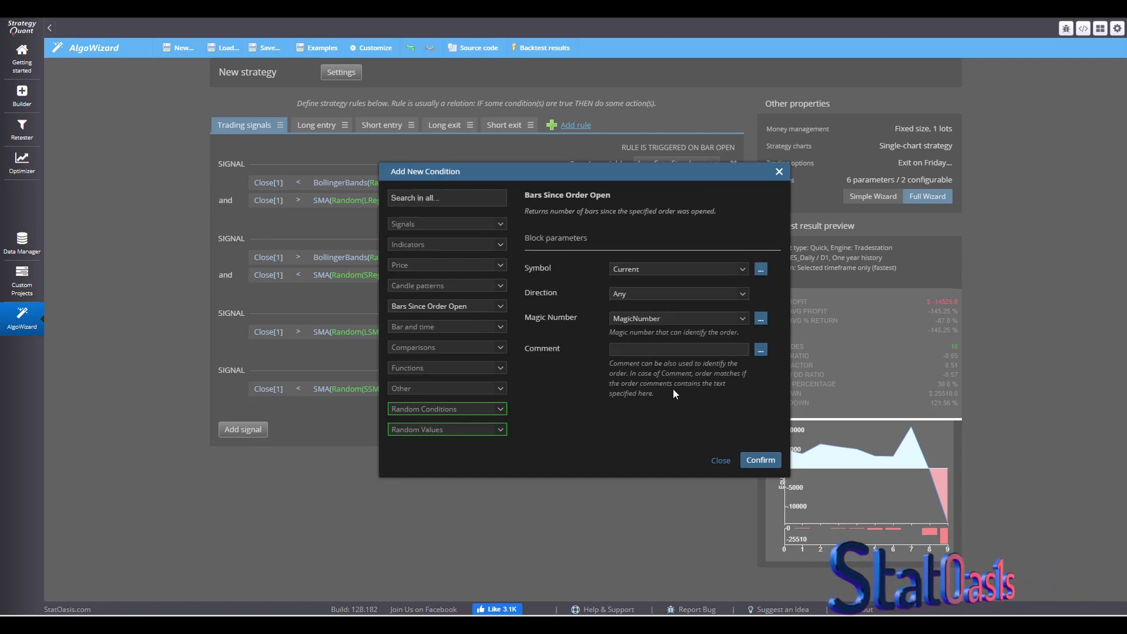
left_click(663, 298)
left_click(656, 311)
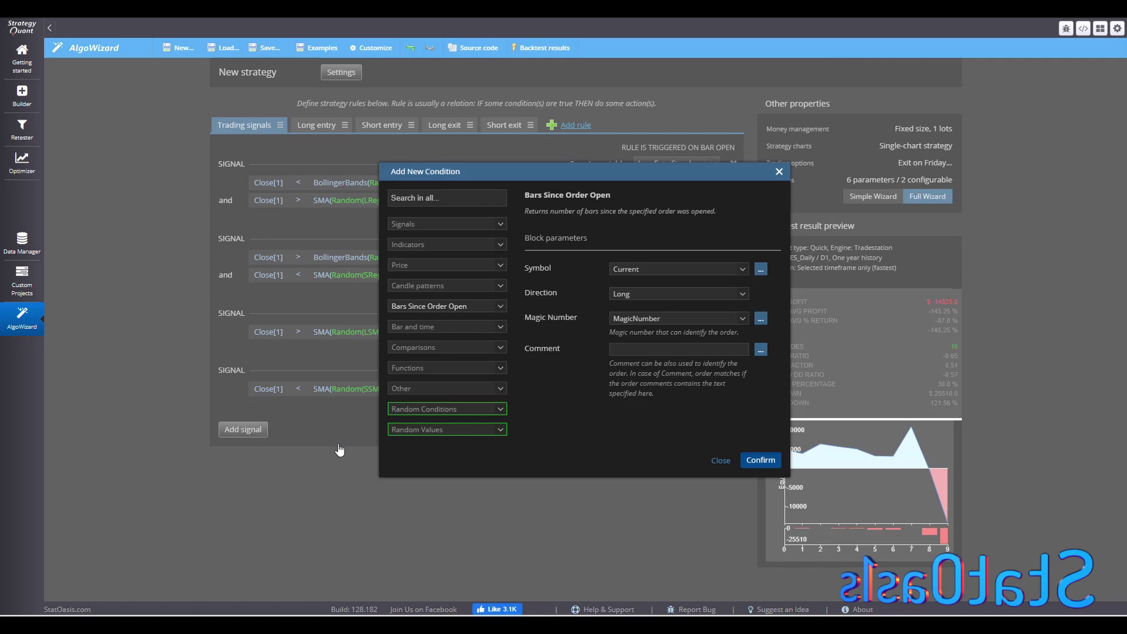
key("Return")
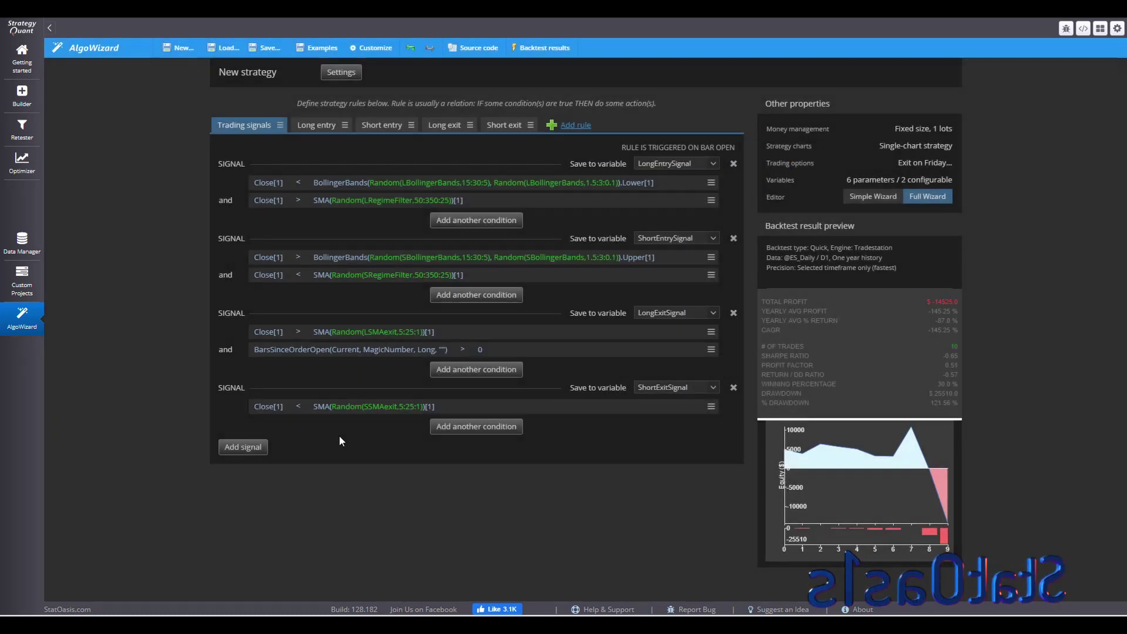
Step: Make its threshold a random 1:10:1 value identified as LBarsexit
left_click(480, 350)
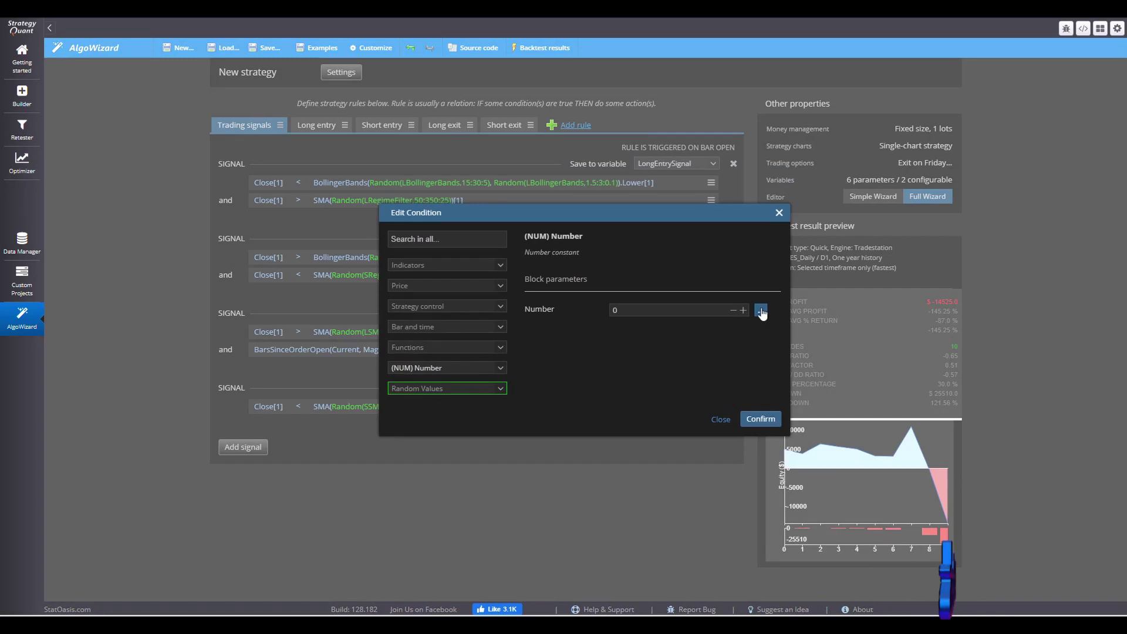
left_click(761, 311)
left_click(778, 316)
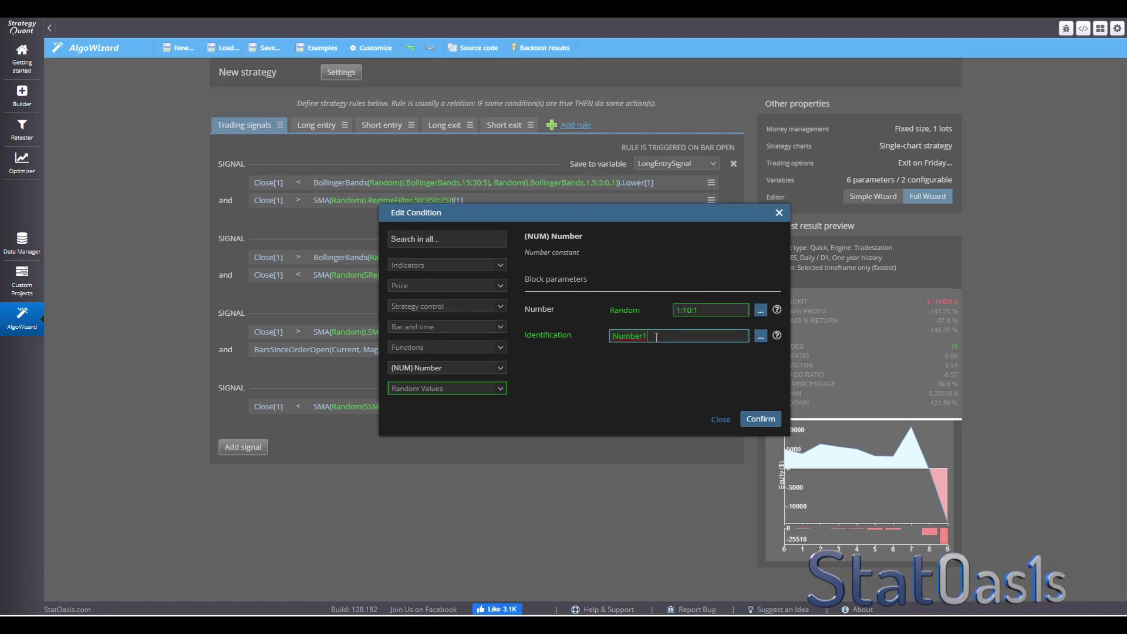
left_click_drag(656, 338, 574, 337)
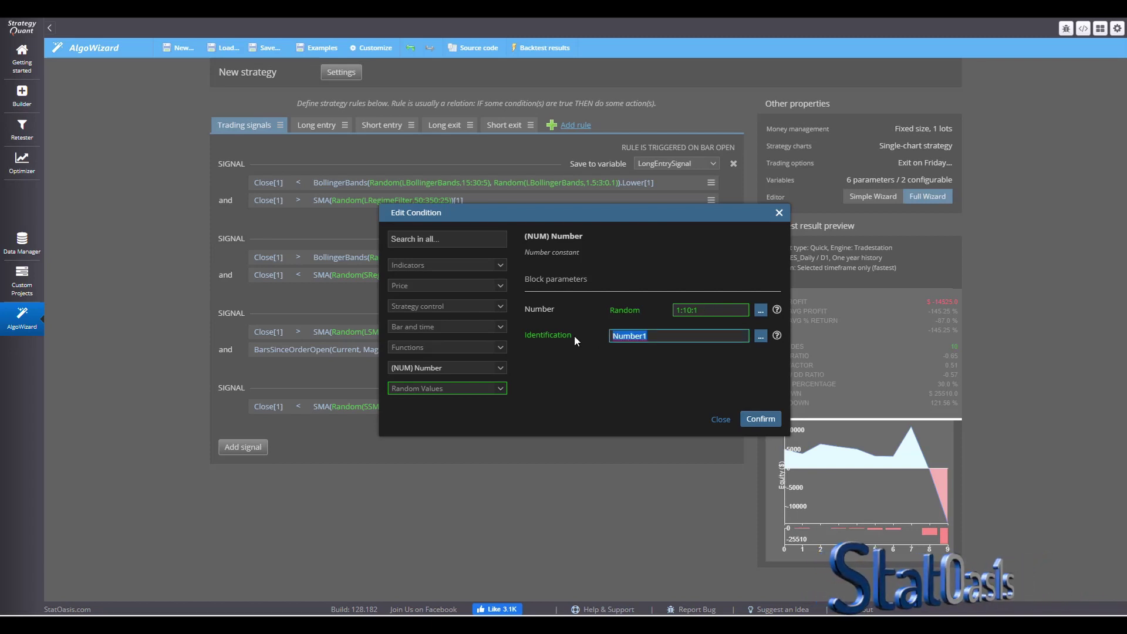
type("LB")
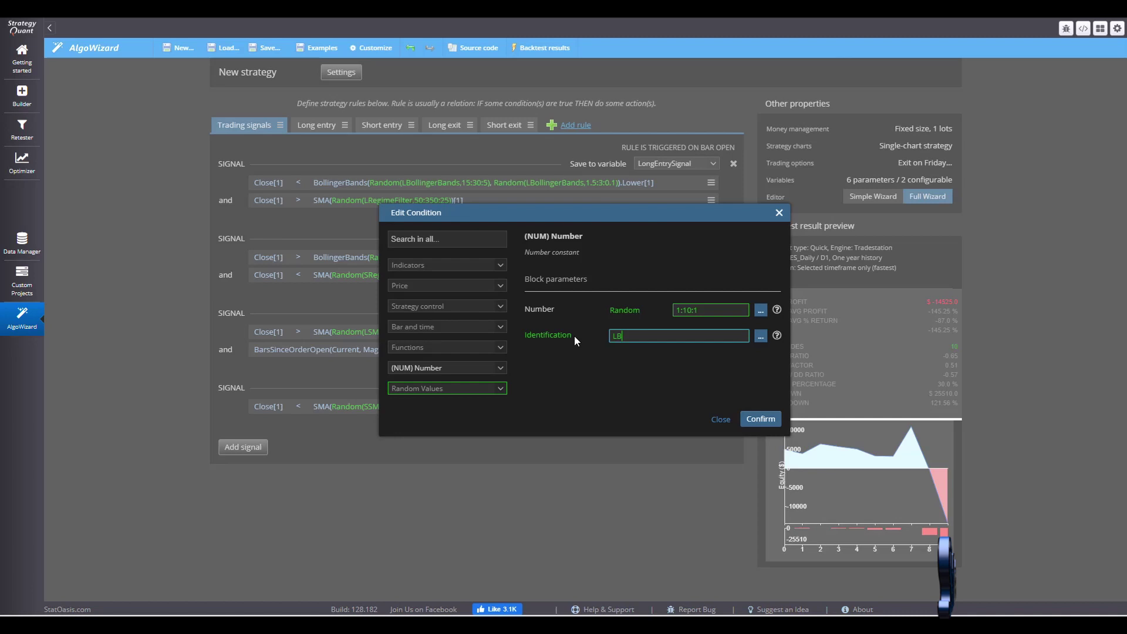
type("arsexit")
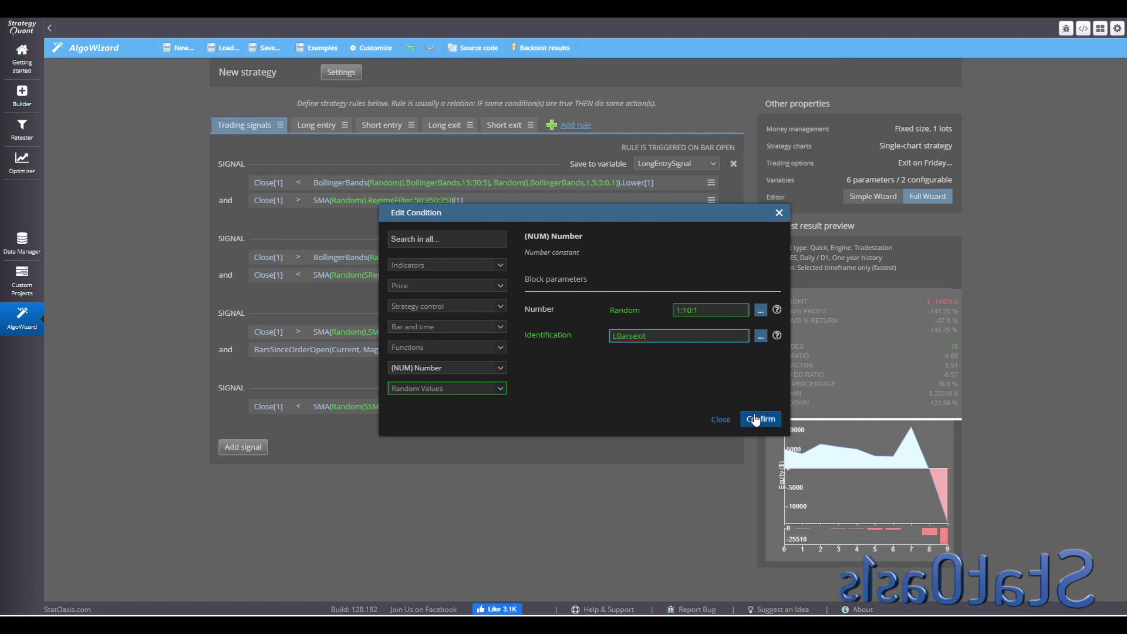
left_click(758, 419)
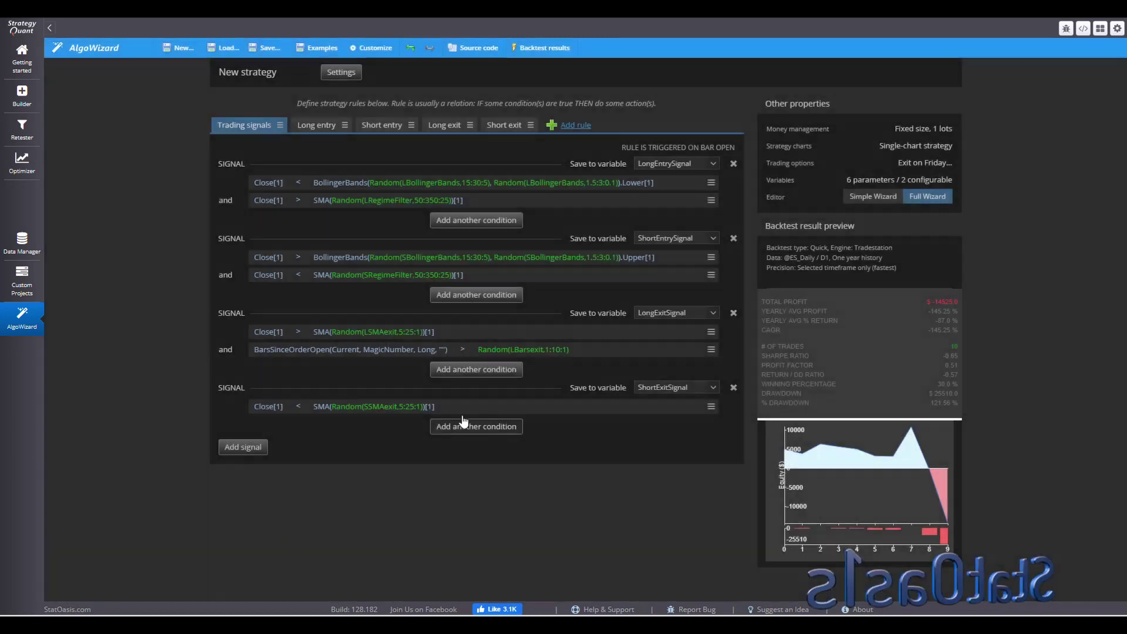
Step: Join the long exit conditions with or and add a Bars Since Order Open (Short) block to the short exit
left_click(225, 349)
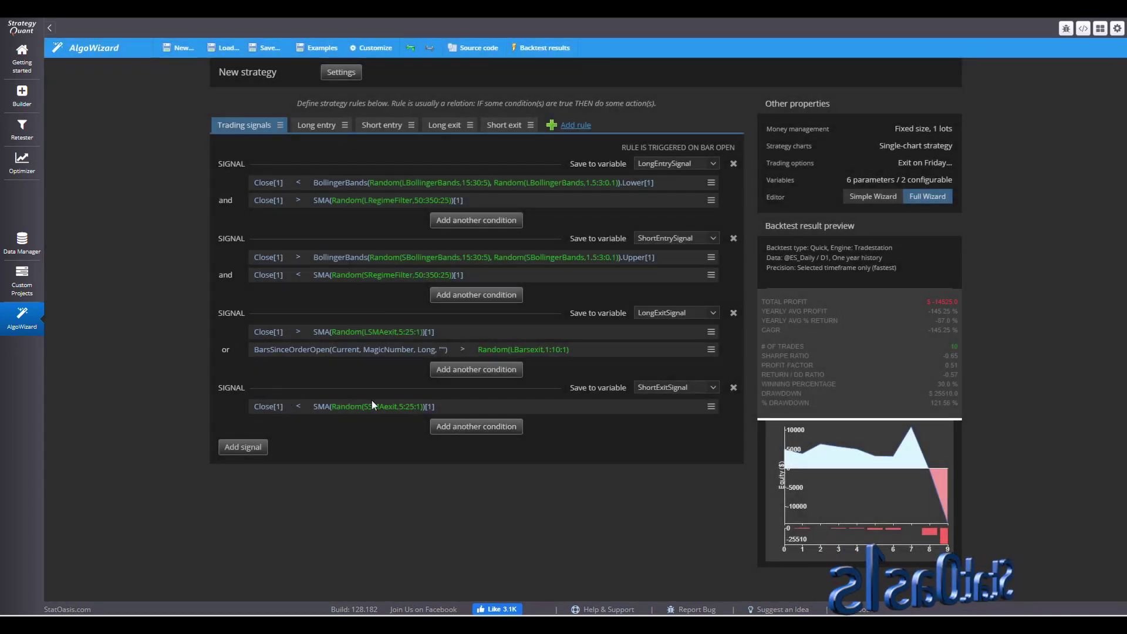
left_click(446, 426)
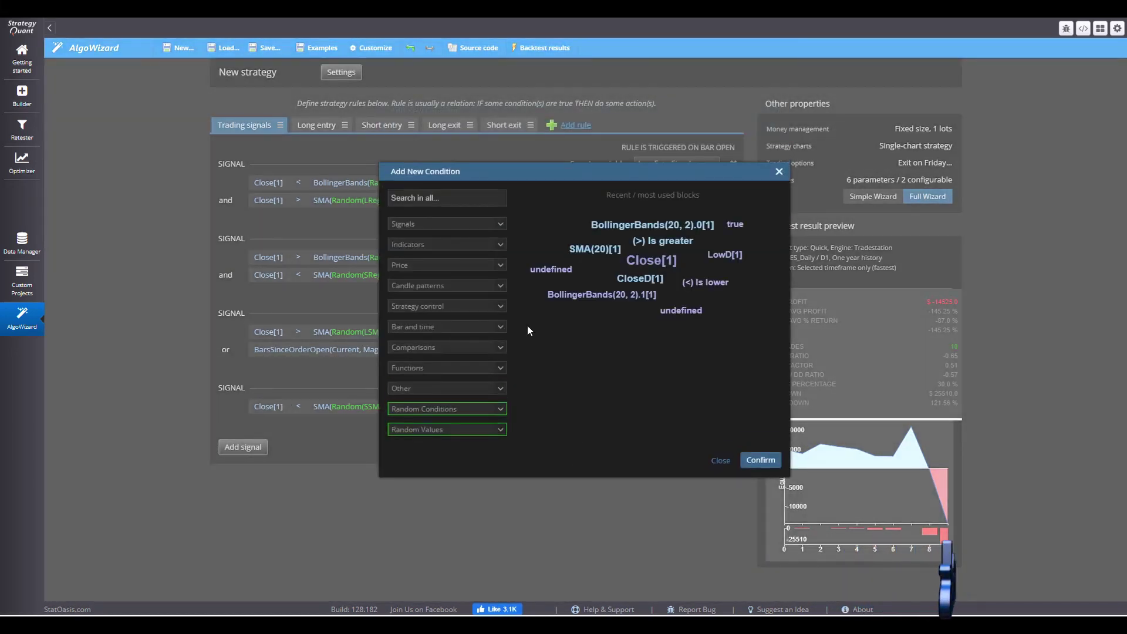
left_click(439, 199)
type("bars")
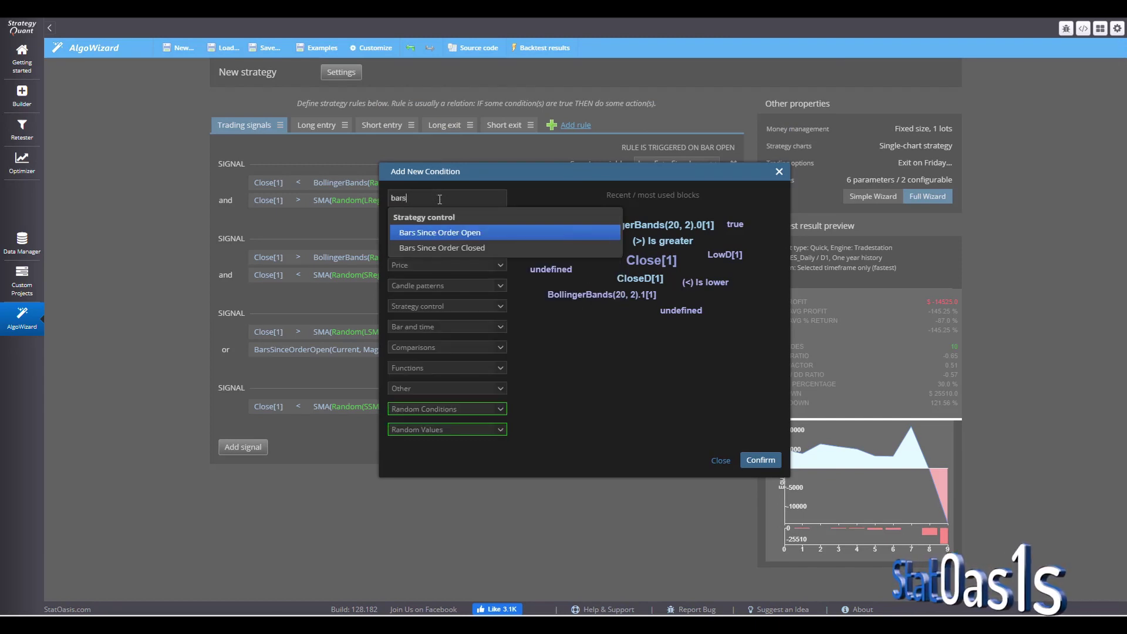
left_click(501, 234)
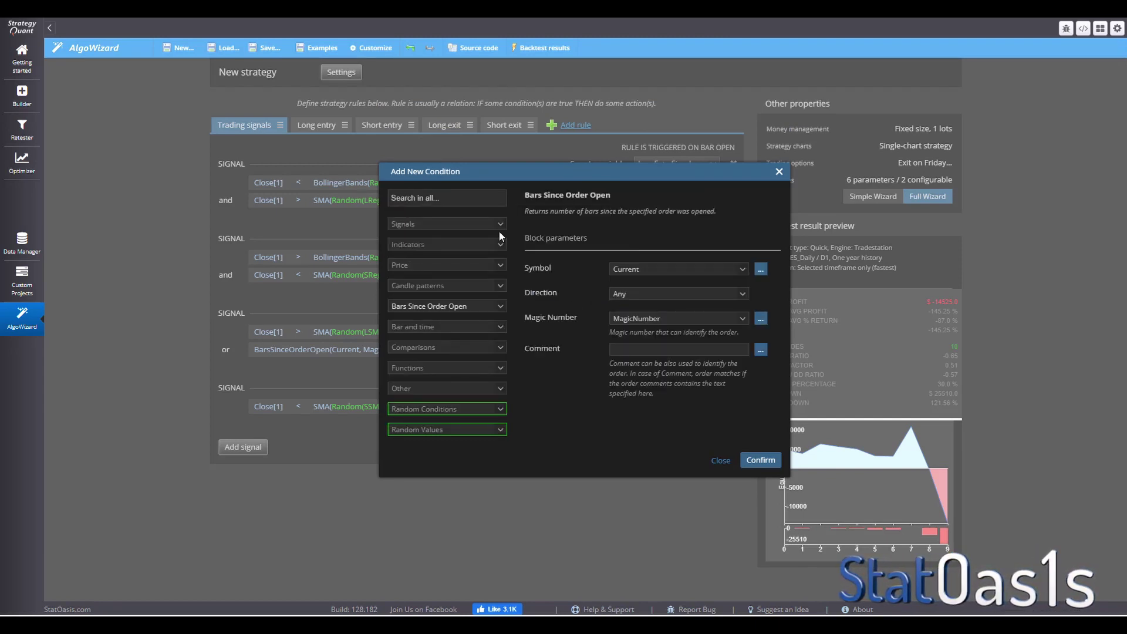
left_click(660, 294)
left_click(643, 317)
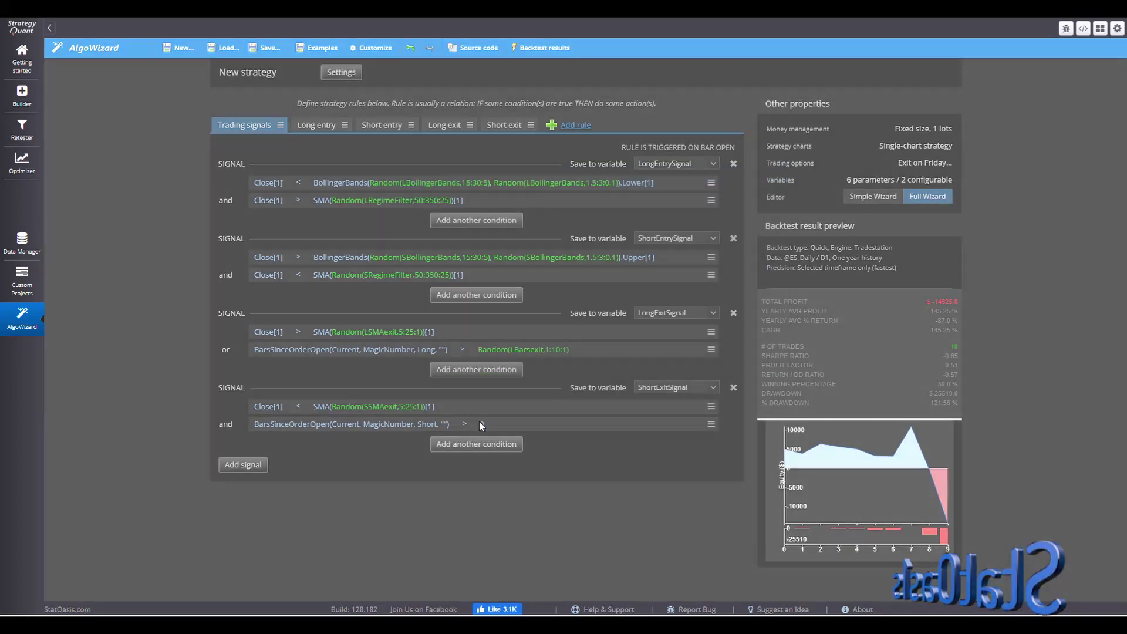
Step: Compare the new condition against a Random threshold named SBarsexit (1:10:1) and confirm it
left_click(479, 423)
left_click(760, 309)
left_click(792, 317)
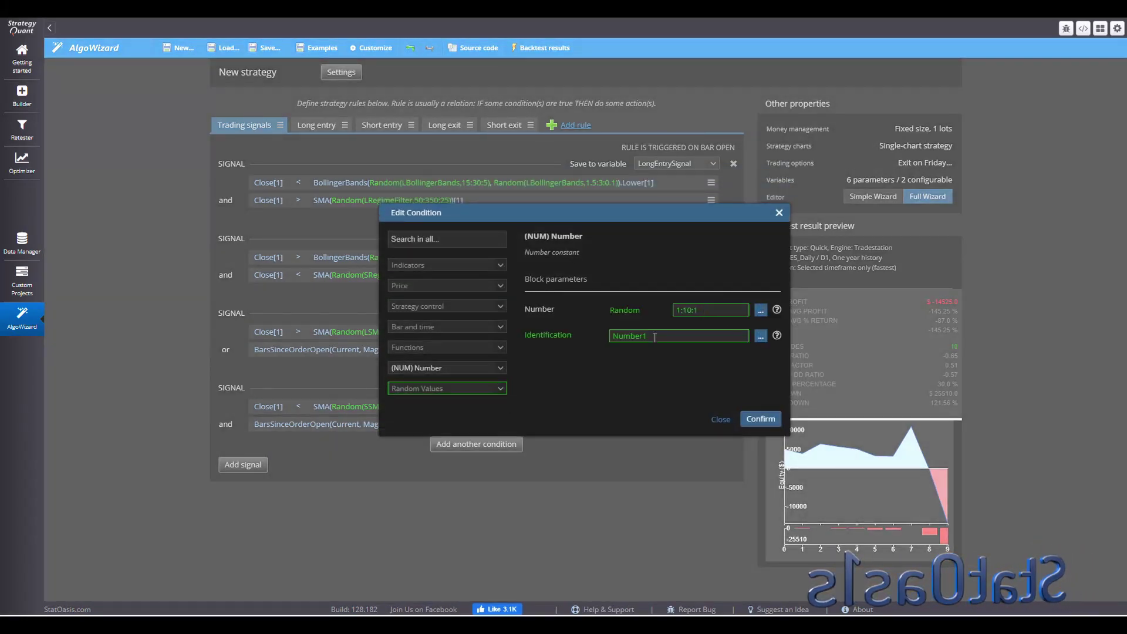
key("Tab")
type("S")
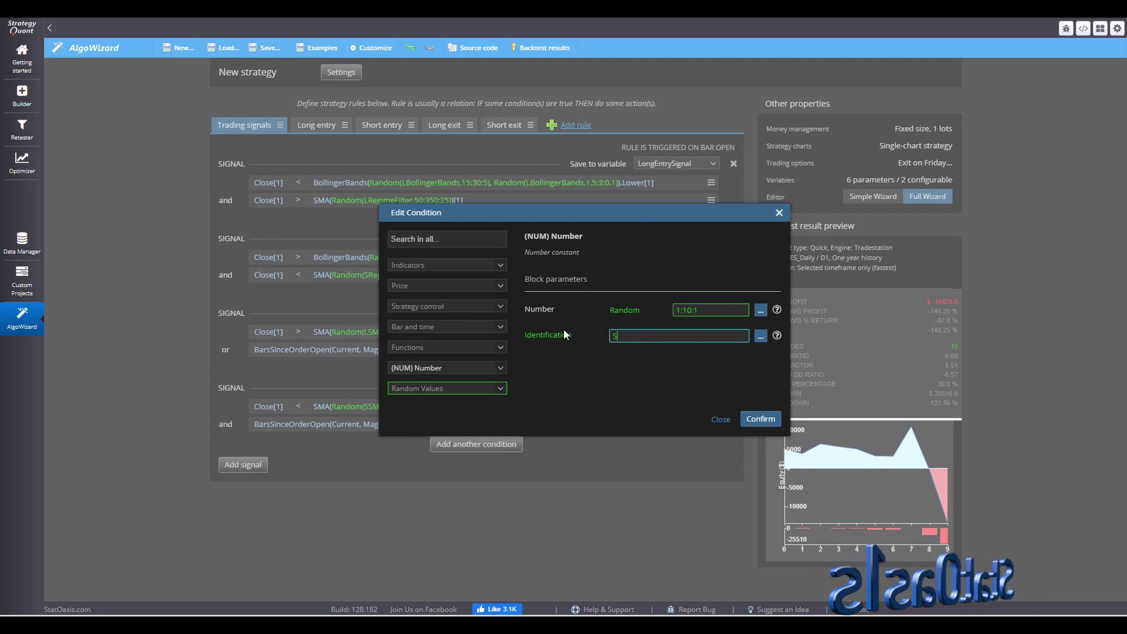
type("Barsexit")
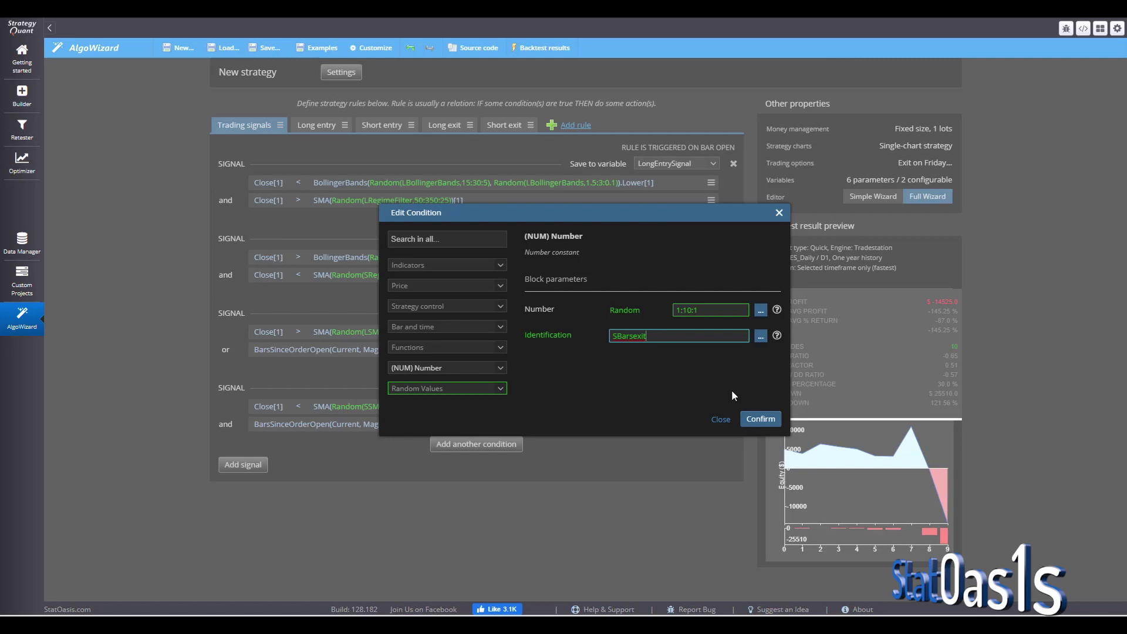
left_click(760, 419)
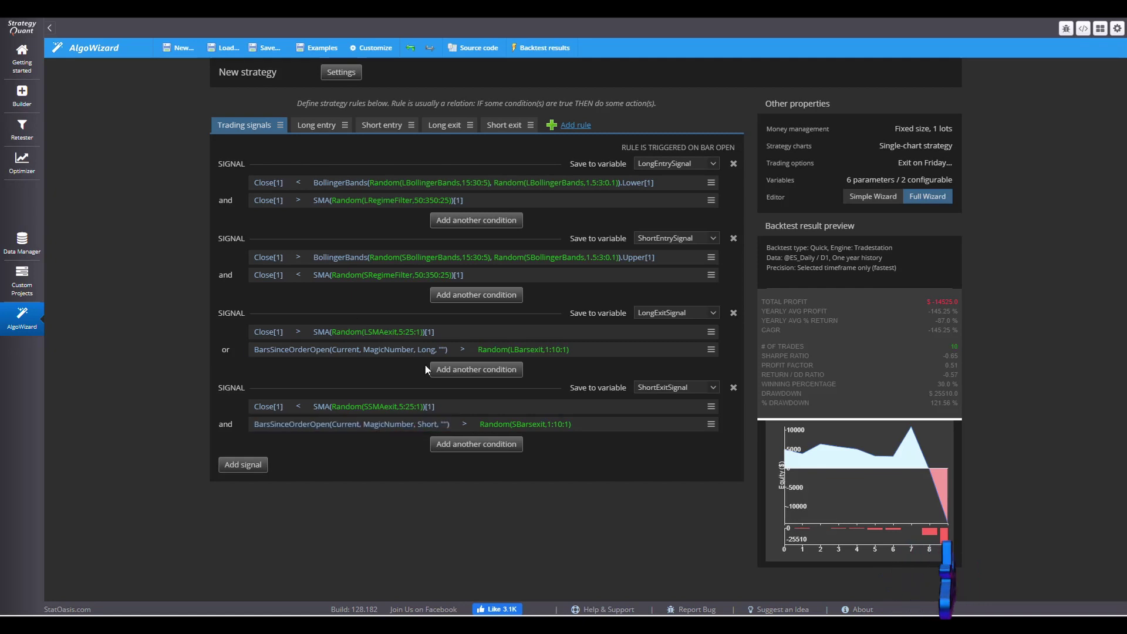
Step: Choose Save as from the Save menu to store the strategy under a new name
left_click(267, 48)
left_click(290, 82)
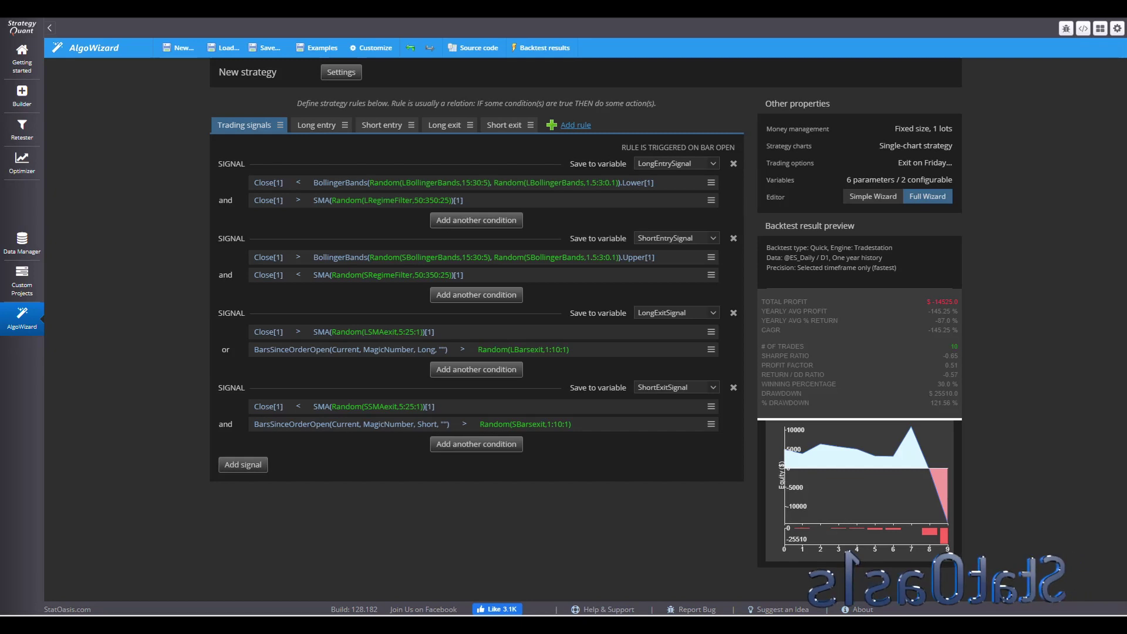
key("ctrl+s")
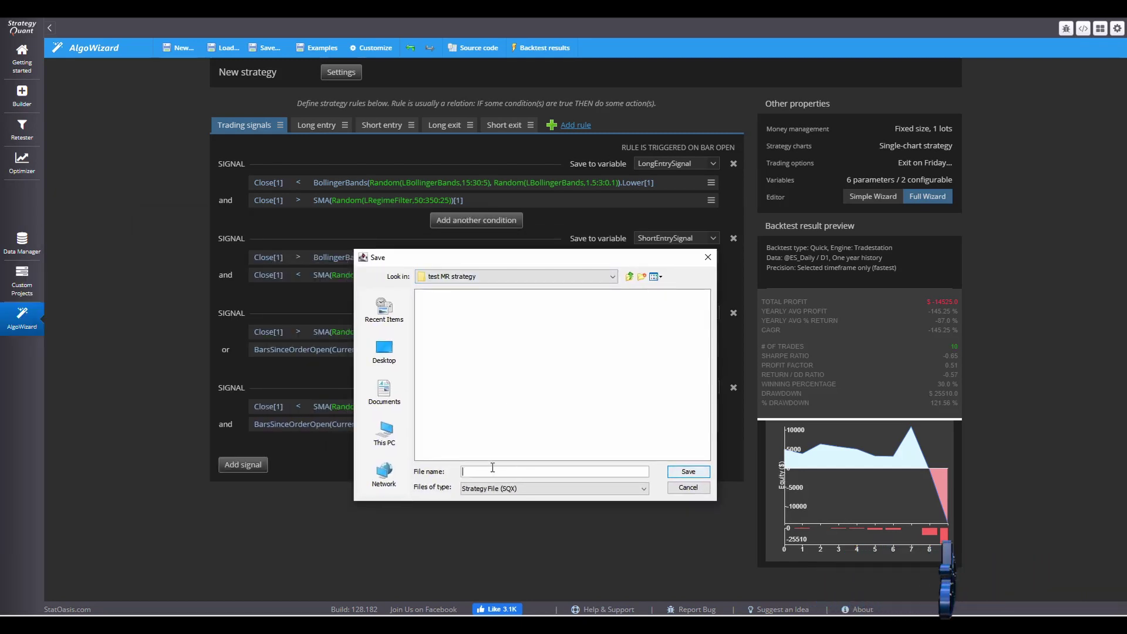
type("M")
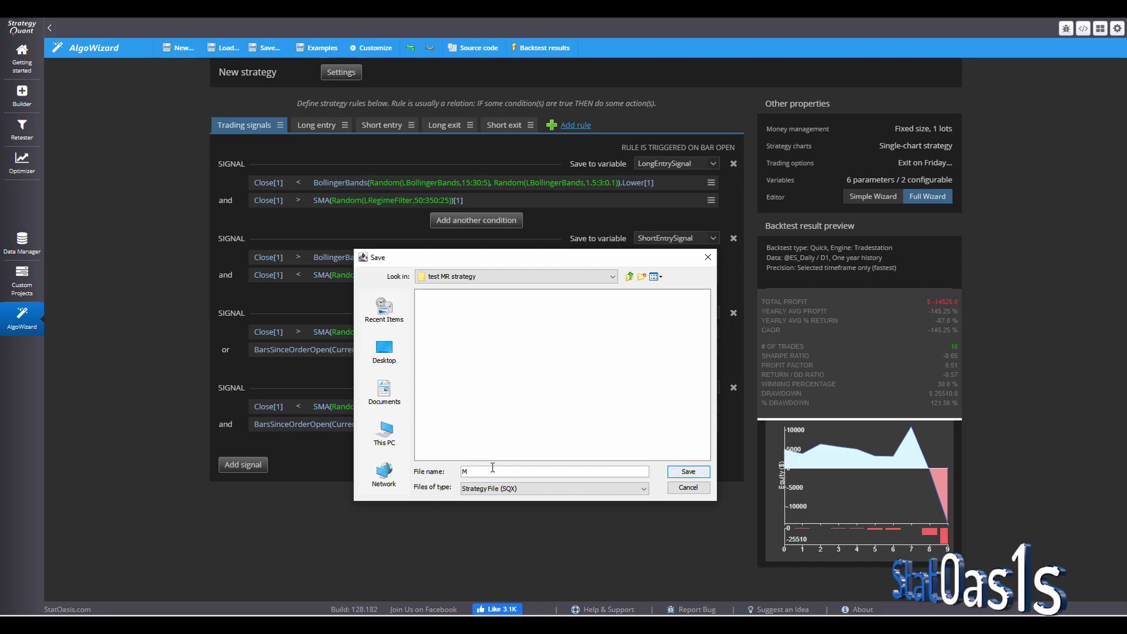
type("R ")
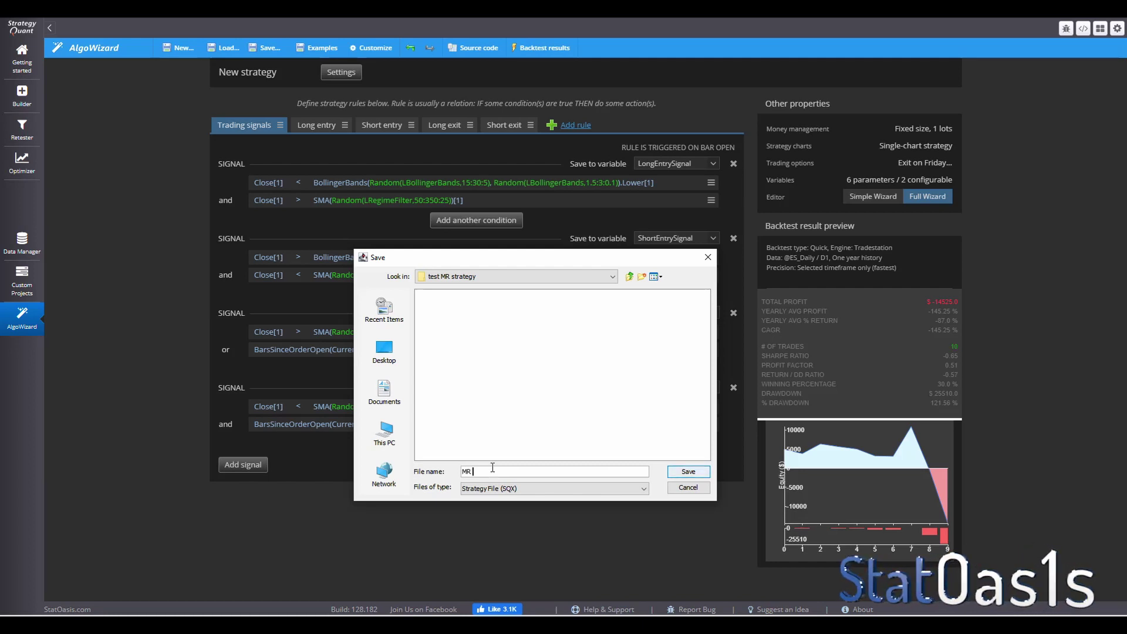
type("@ES v1")
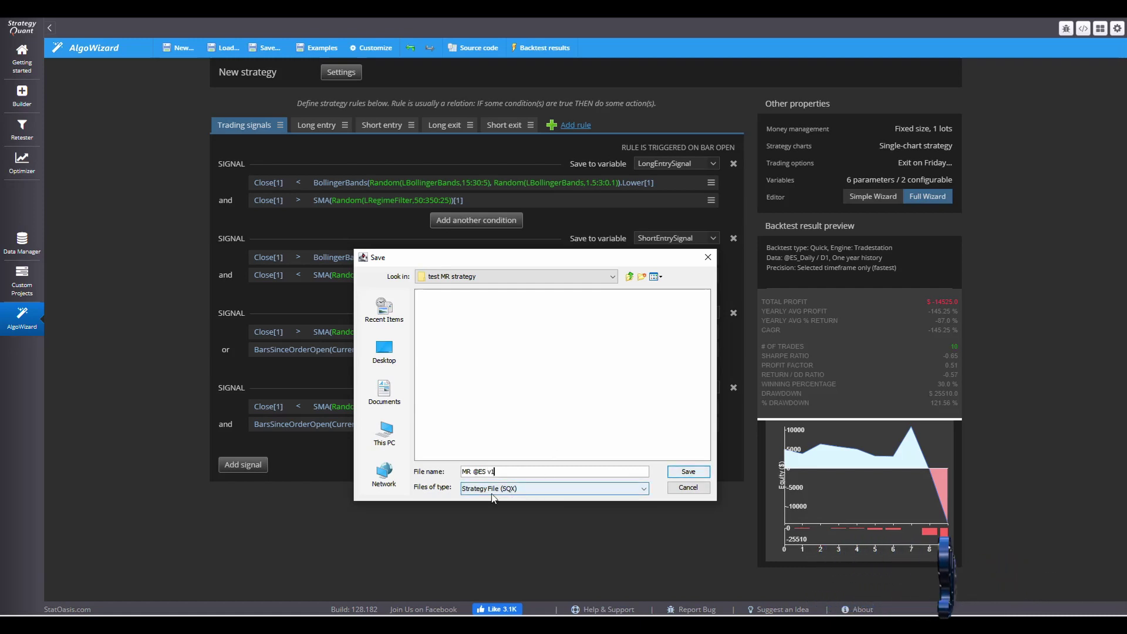
left_click(559, 489)
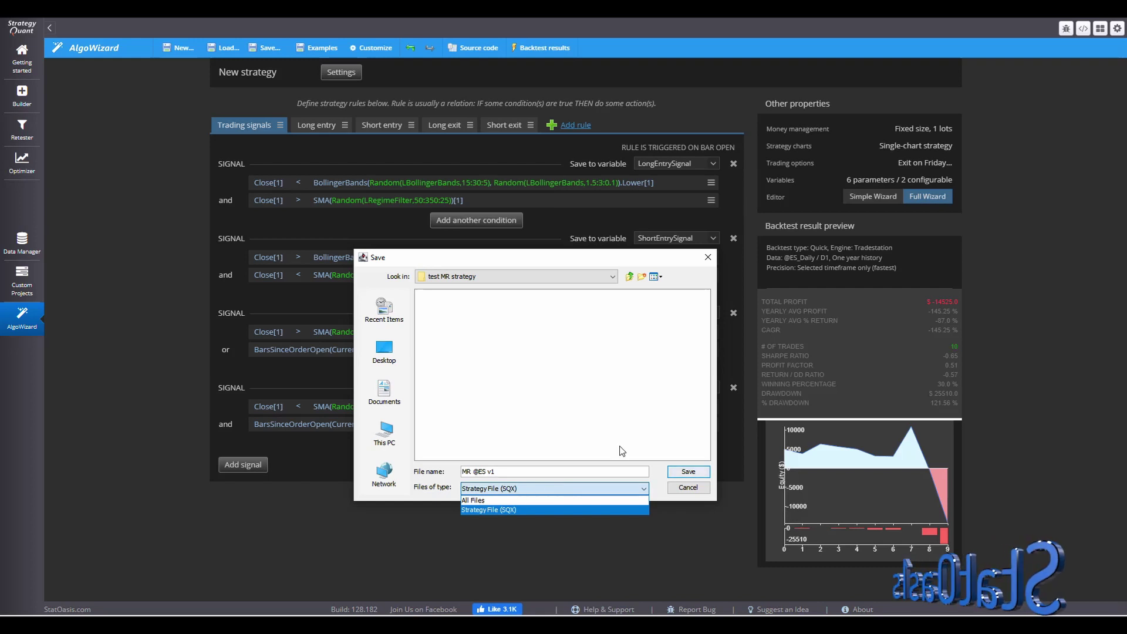
left_click(683, 473)
left_click(683, 473)
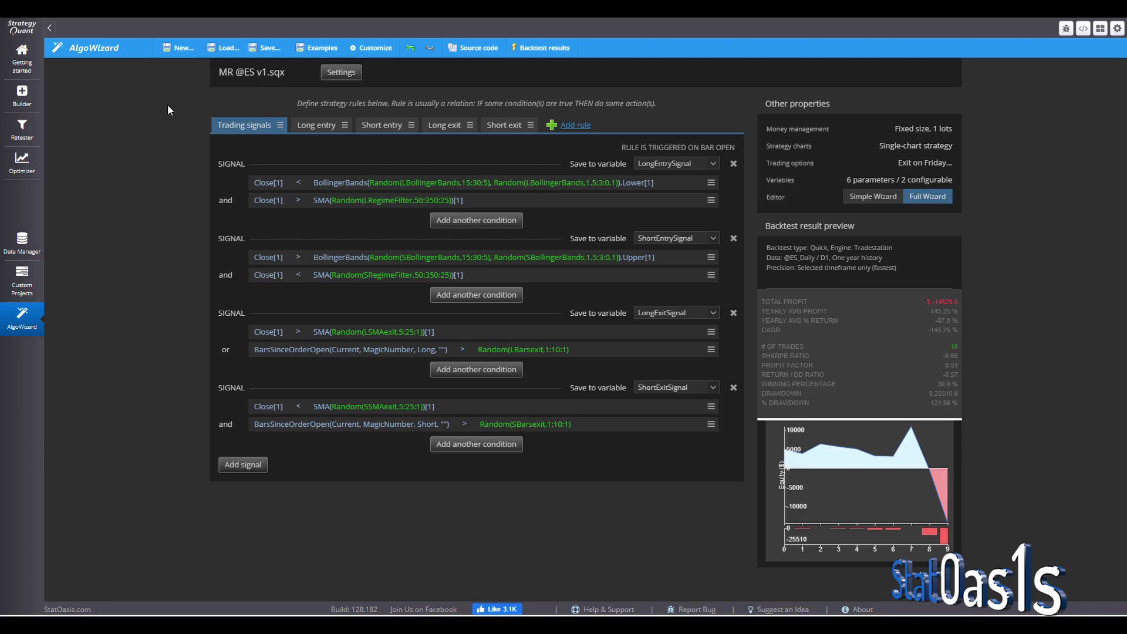
Step: Clear all old results from the Builder's results databank
left_click(22, 94)
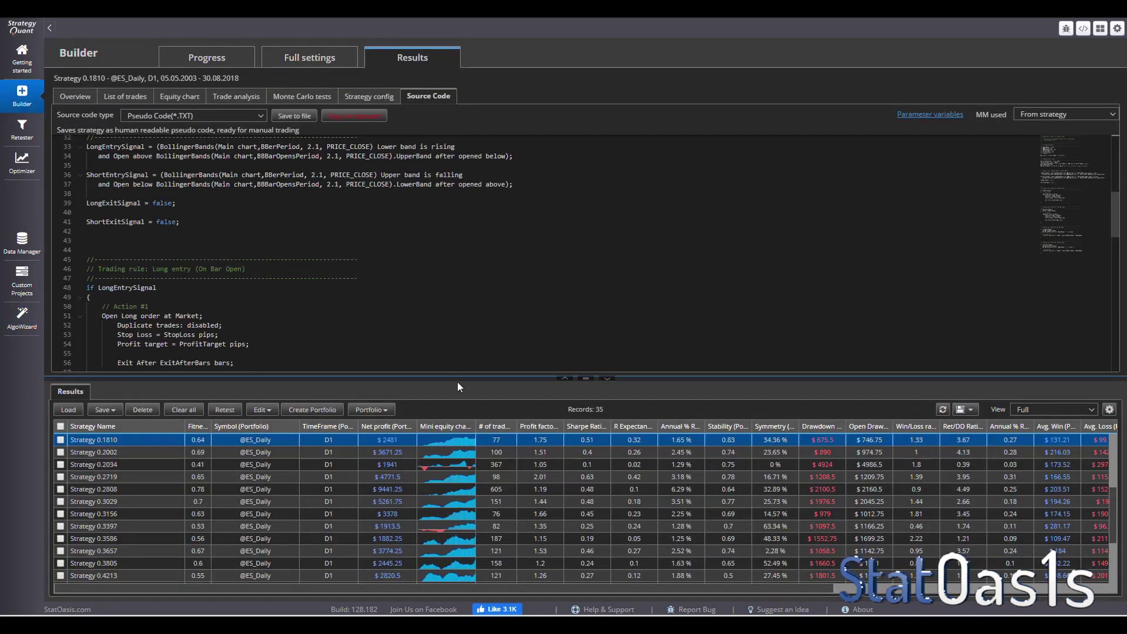
left_click(183, 409)
left_click(719, 342)
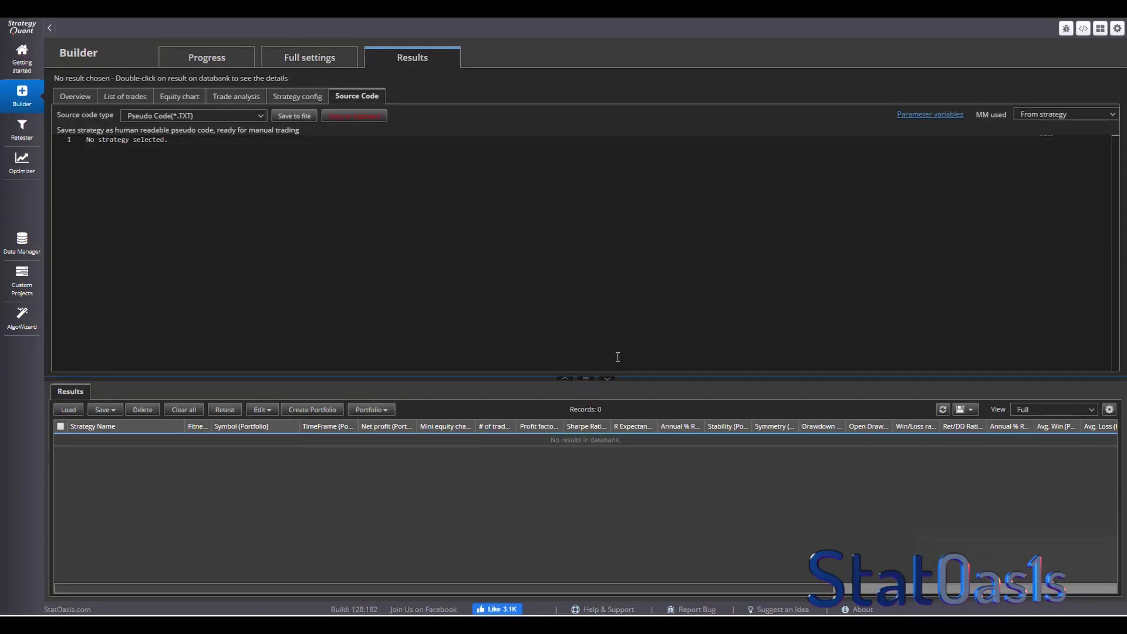
Step: Run a memory cleanup, clear the progress log and collapse the databank panel
left_click(193, 58)
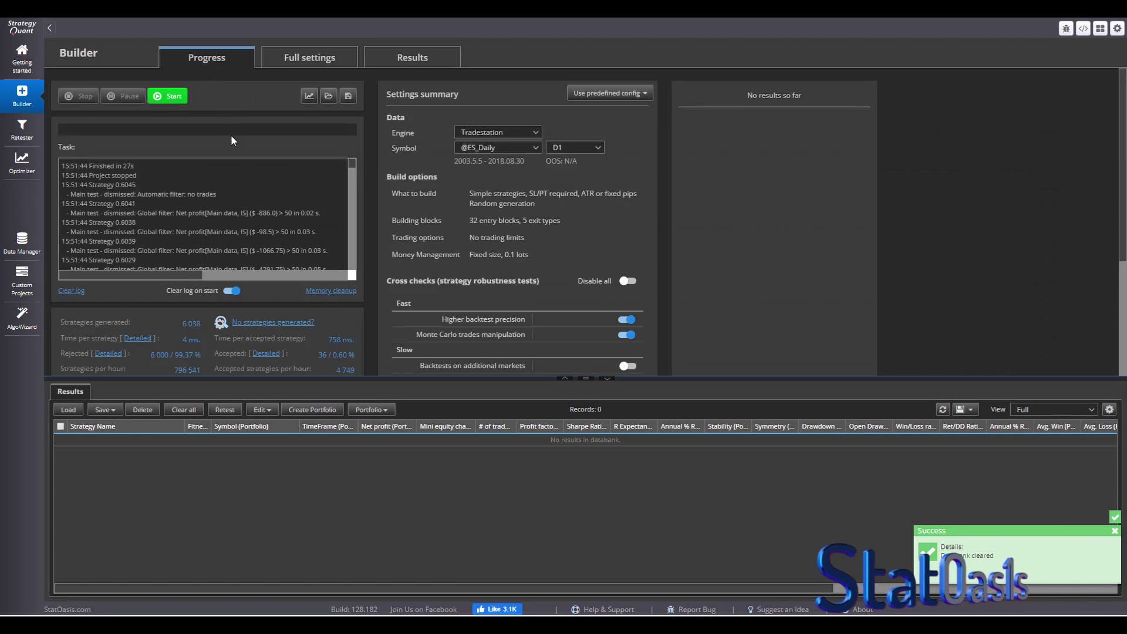
left_click(332, 291)
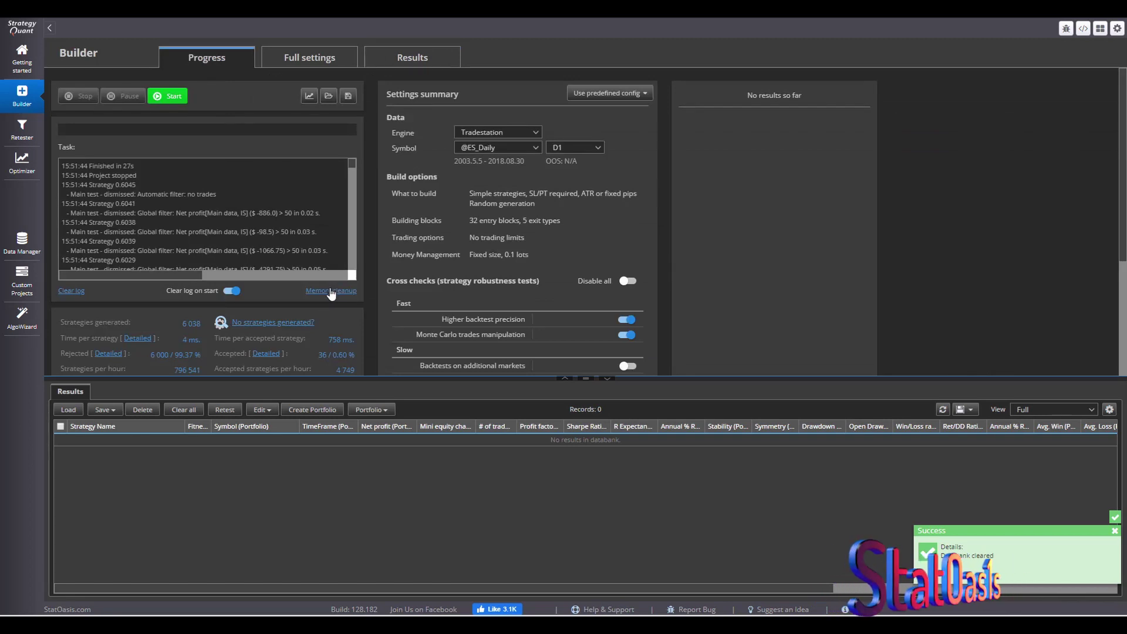
left_click(72, 291)
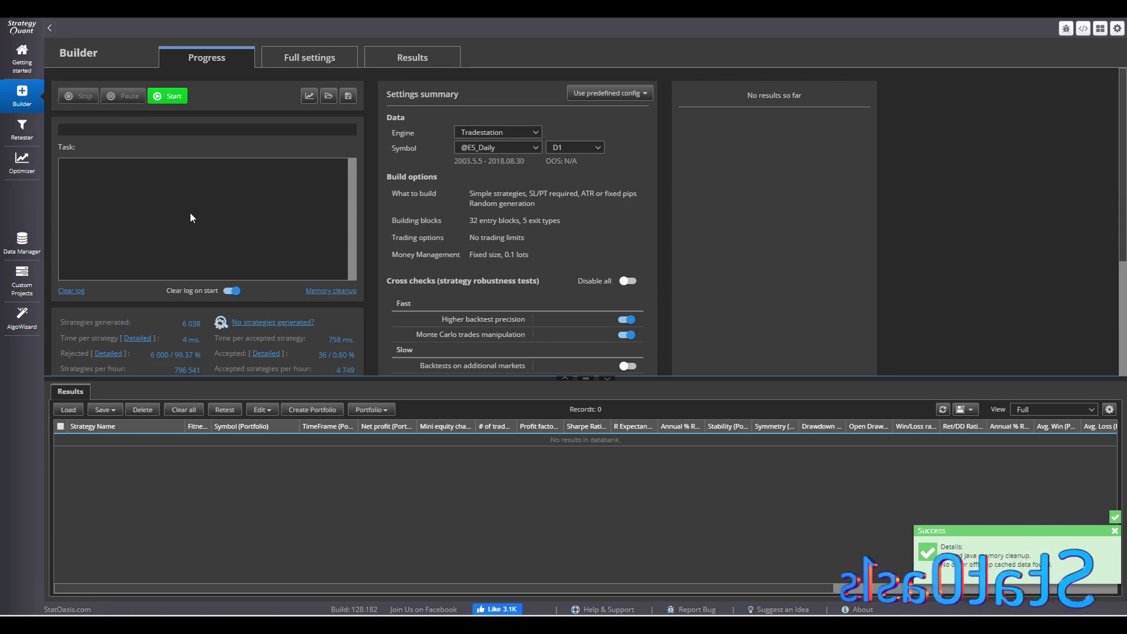
left_click(606, 378)
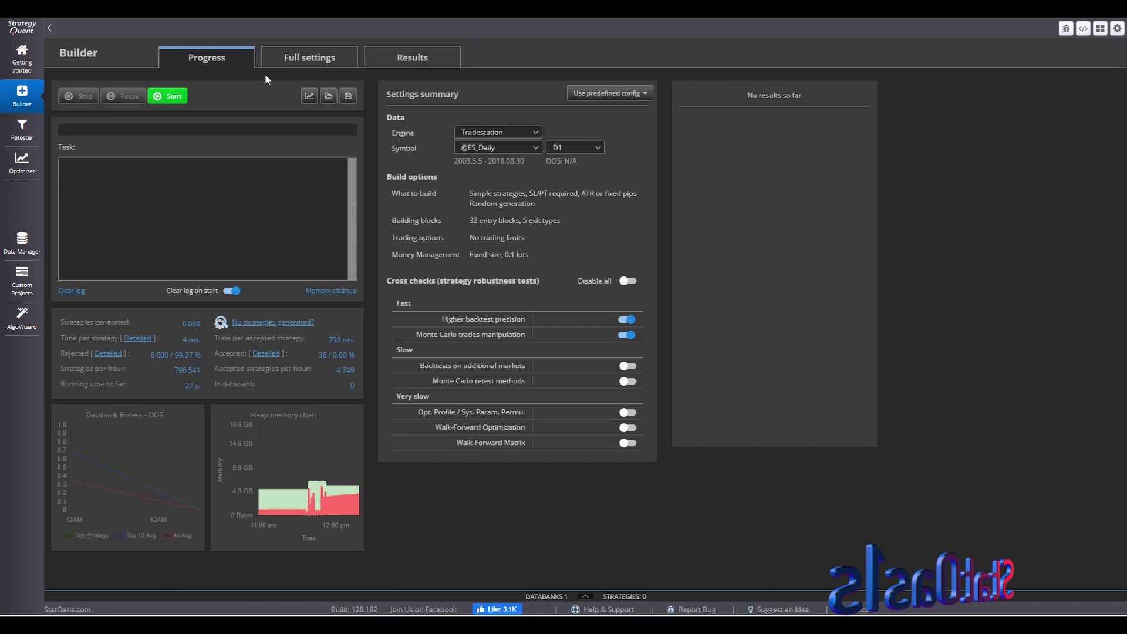
Step: Set What to build in the full settings to Improve existing strategy
left_click(295, 63)
left_click(85, 100)
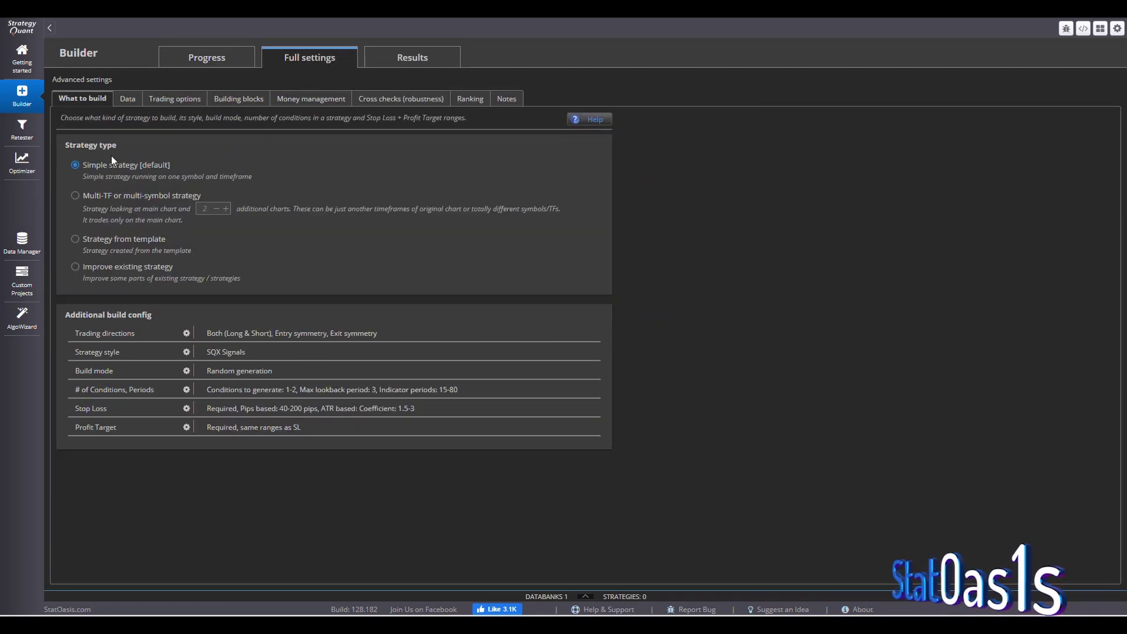
left_click(104, 240)
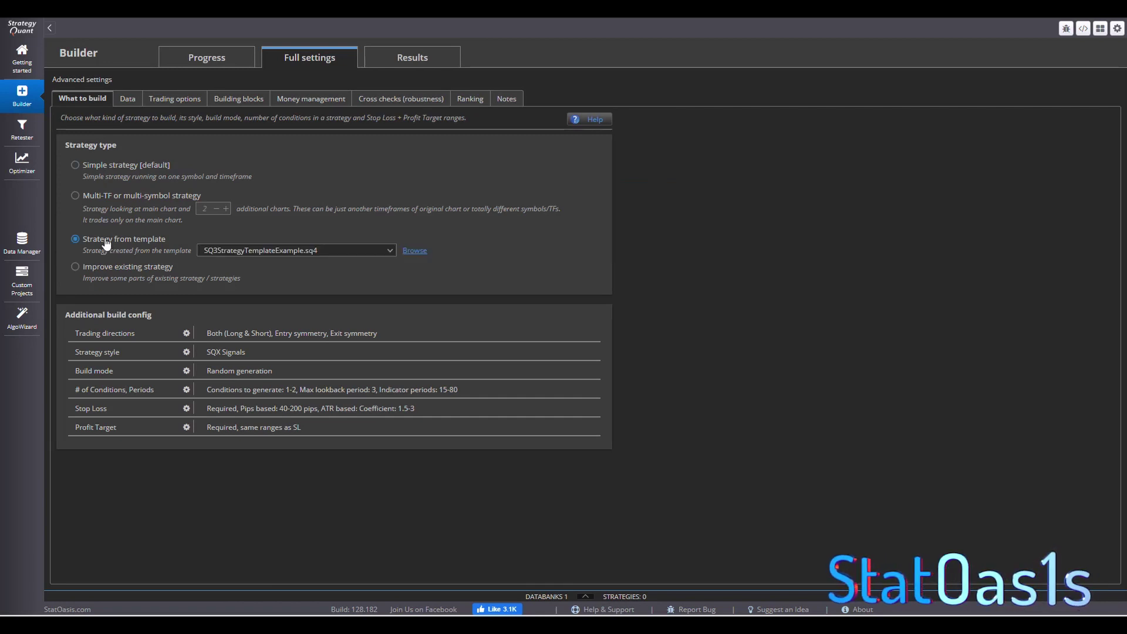
left_click(390, 250)
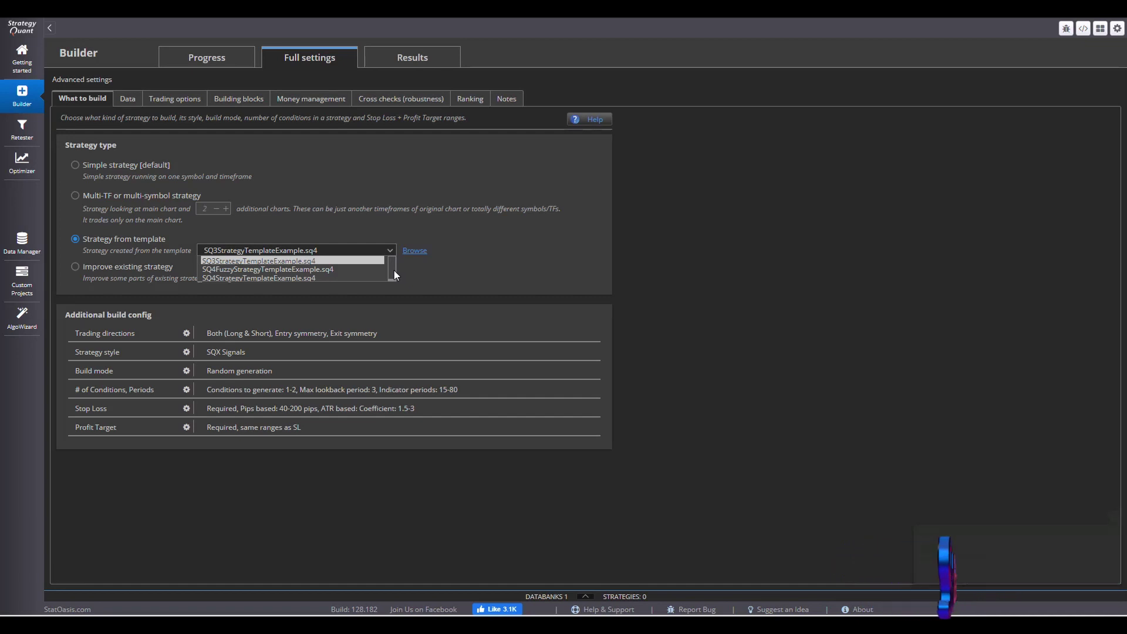
left_click(246, 276)
left_click(361, 250)
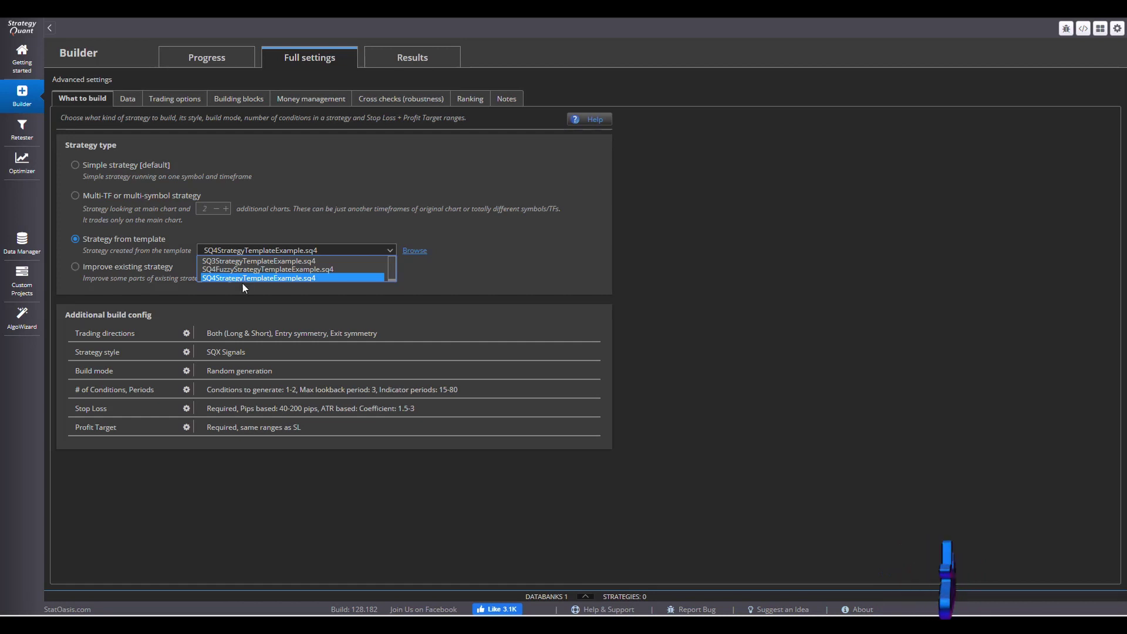
left_click(334, 276)
left_click(352, 269)
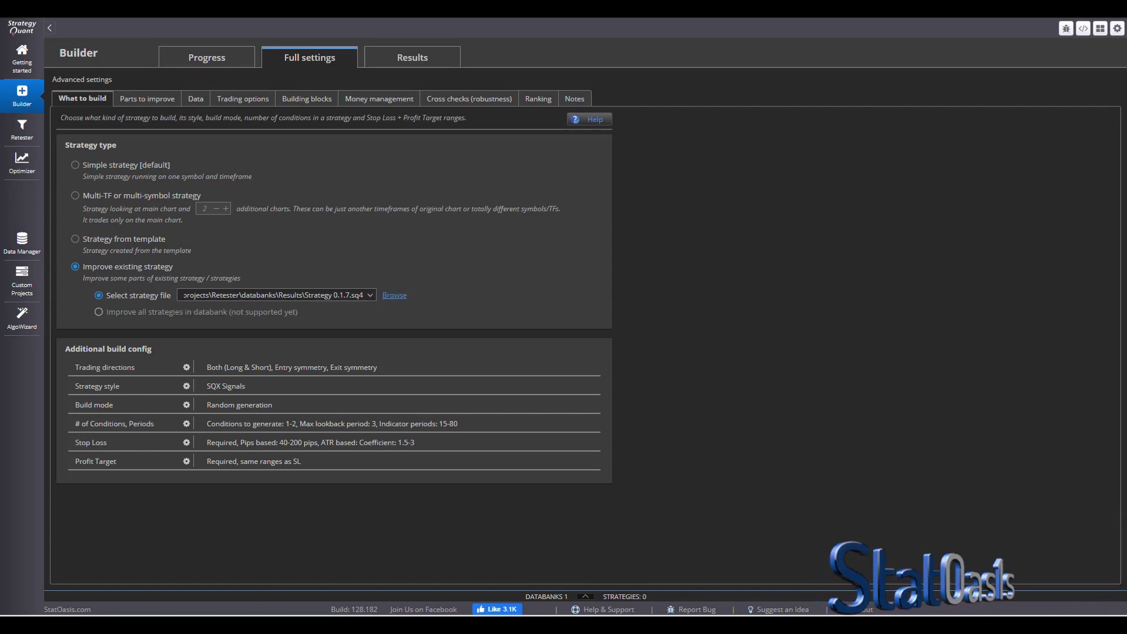
left_click(394, 295)
left_click_drag(583, 207, 916, 226)
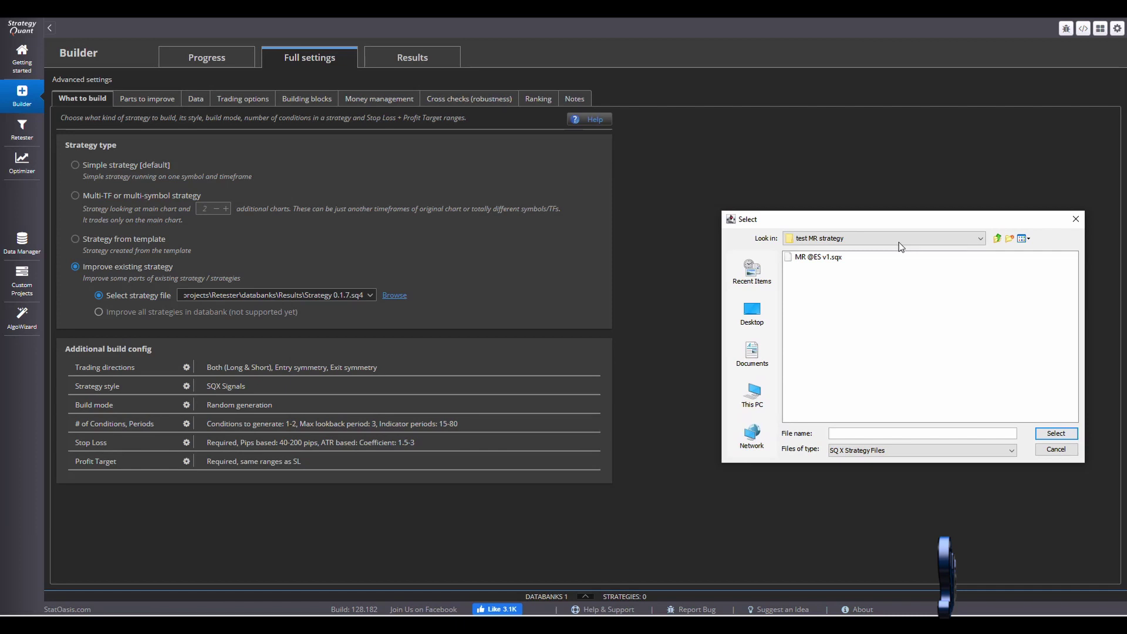
left_click(818, 257)
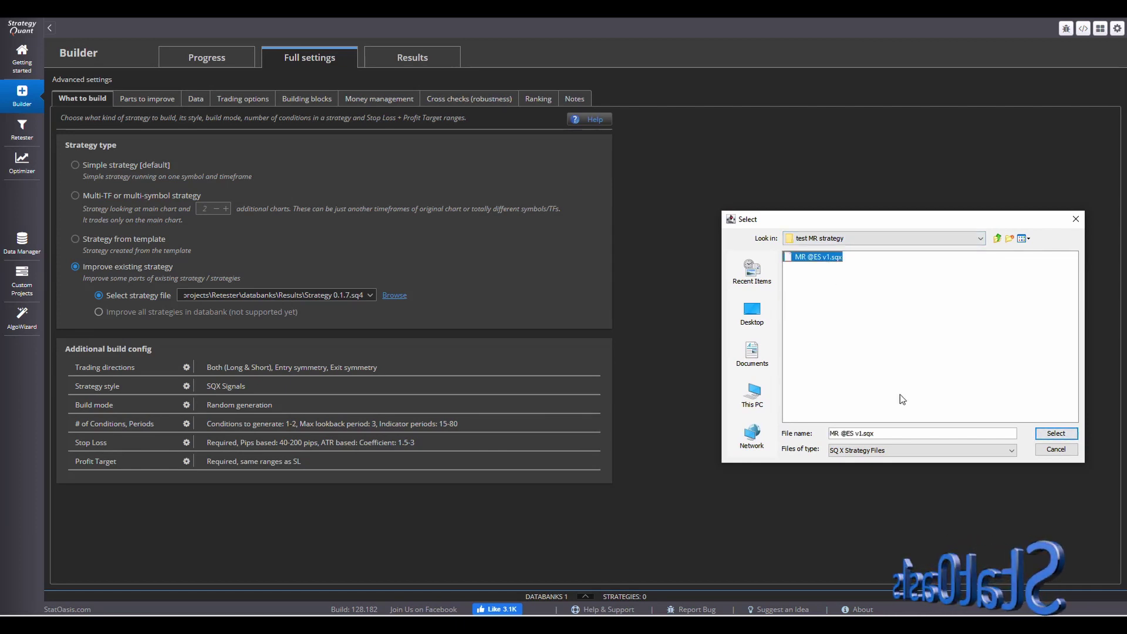
left_click(1054, 433)
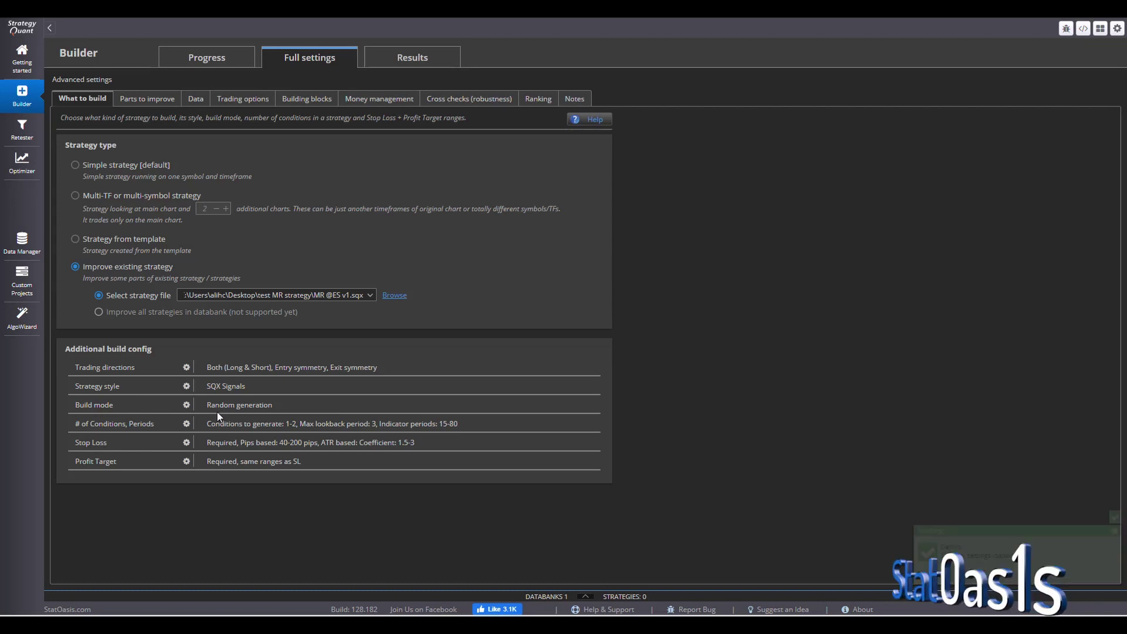
Step: Turn off entry and exit symmetry in the trading direction settings
left_click(186, 368)
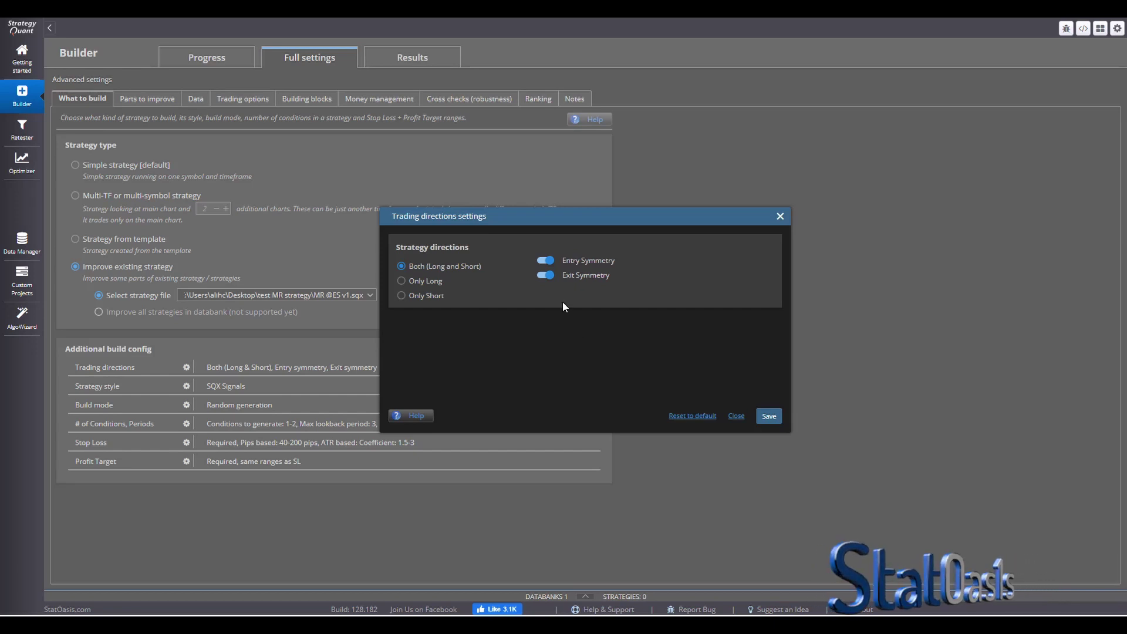
left_click(546, 261)
left_click(546, 275)
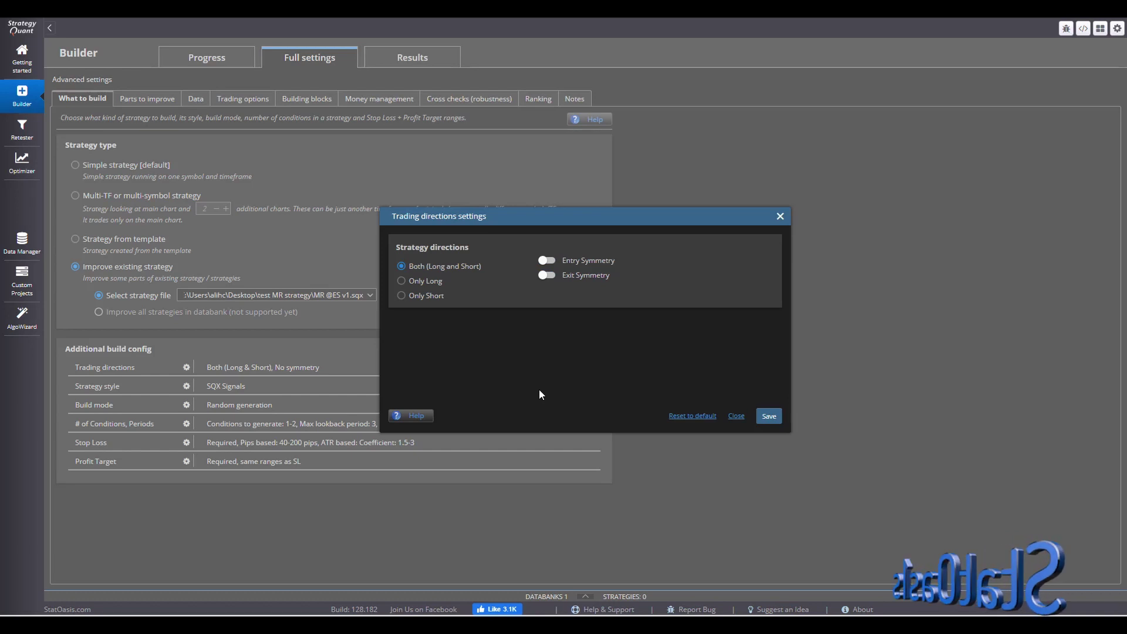
left_click(769, 416)
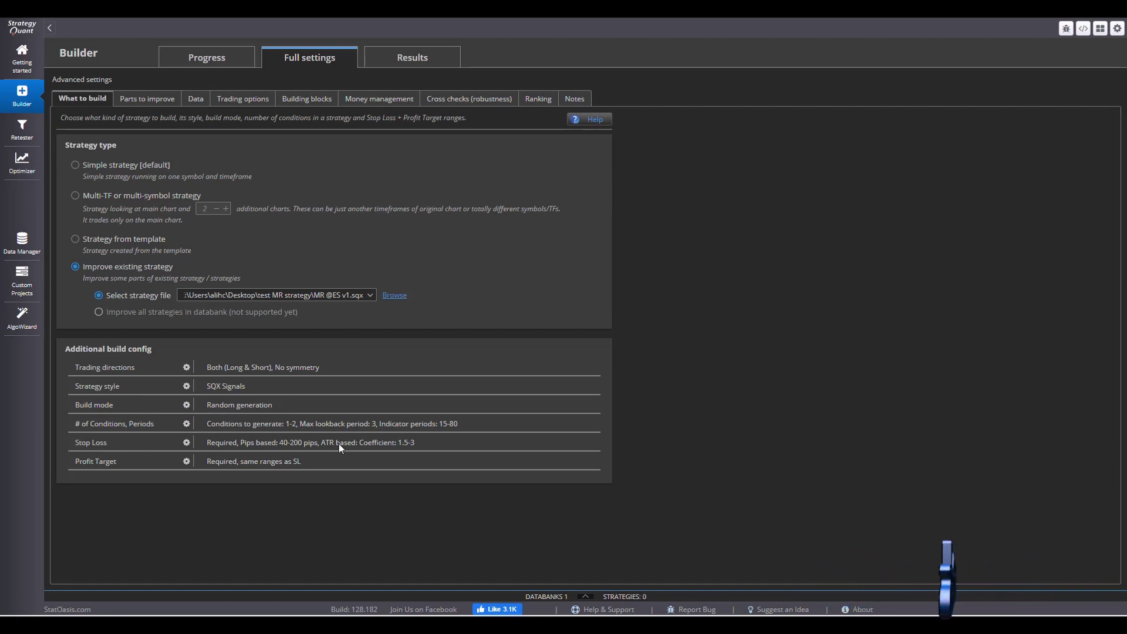
Step: Make the stop loss optional and stop generating fixed-pip stop losses
left_click(186, 442)
left_click(406, 256)
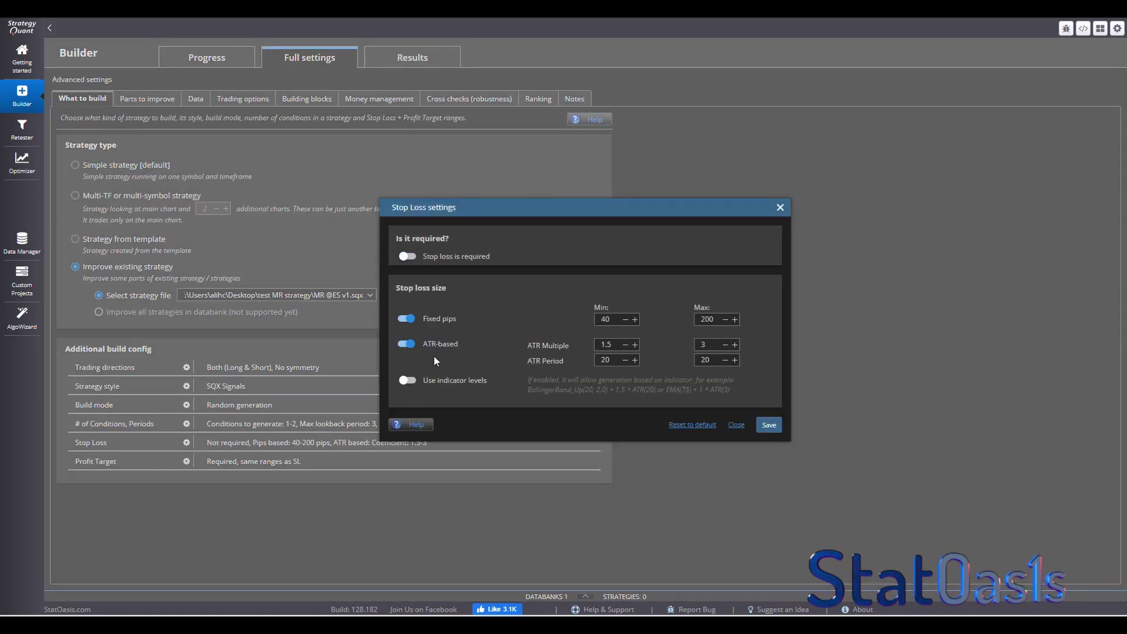
left_click(406, 319)
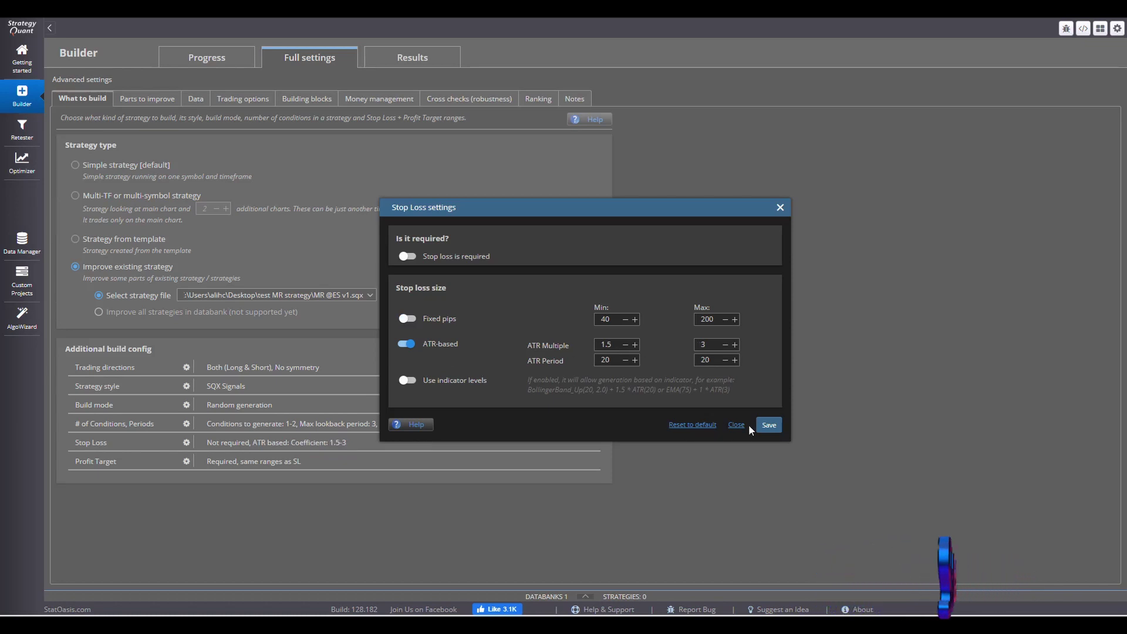
left_click(766, 425)
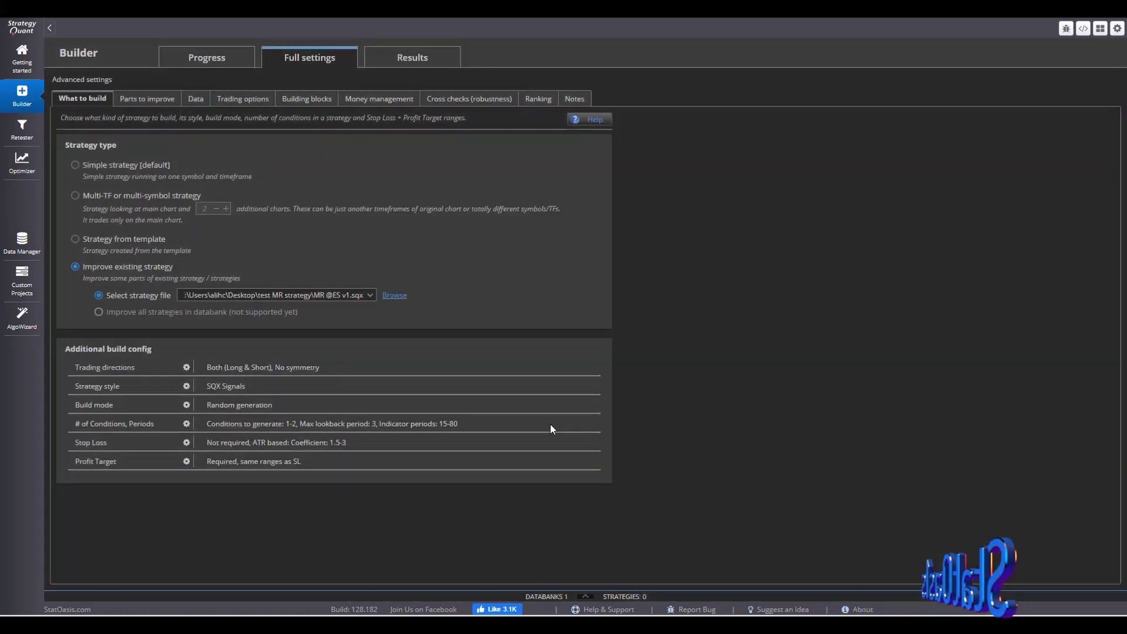
Step: Make the profit target optional with its own ATR-based ranges
left_click(187, 462)
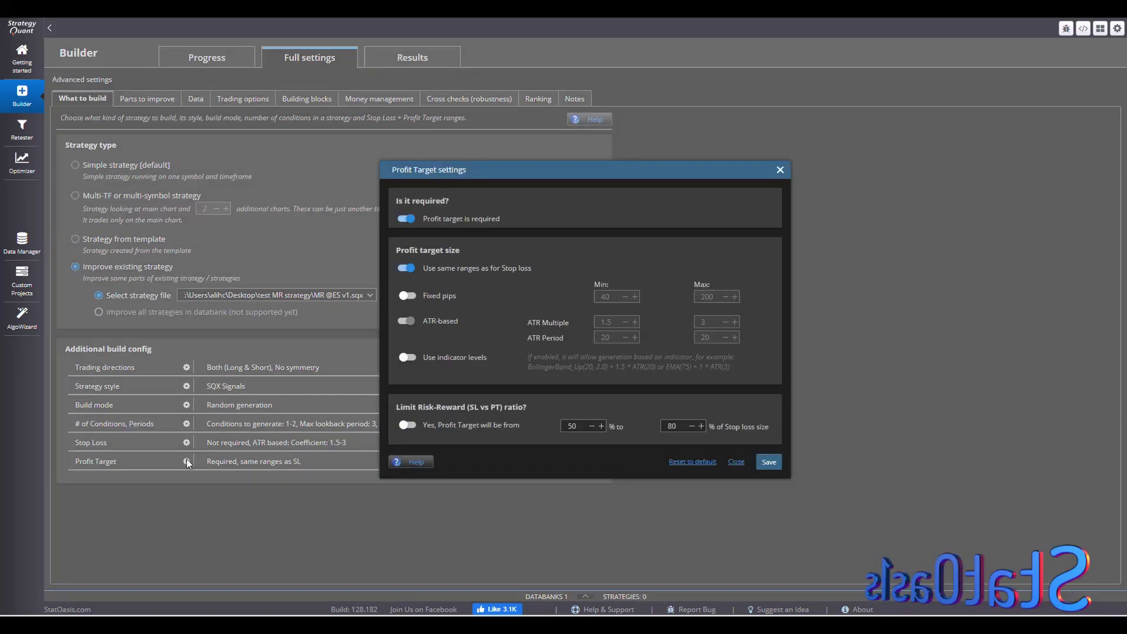
left_click(405, 219)
left_click(409, 270)
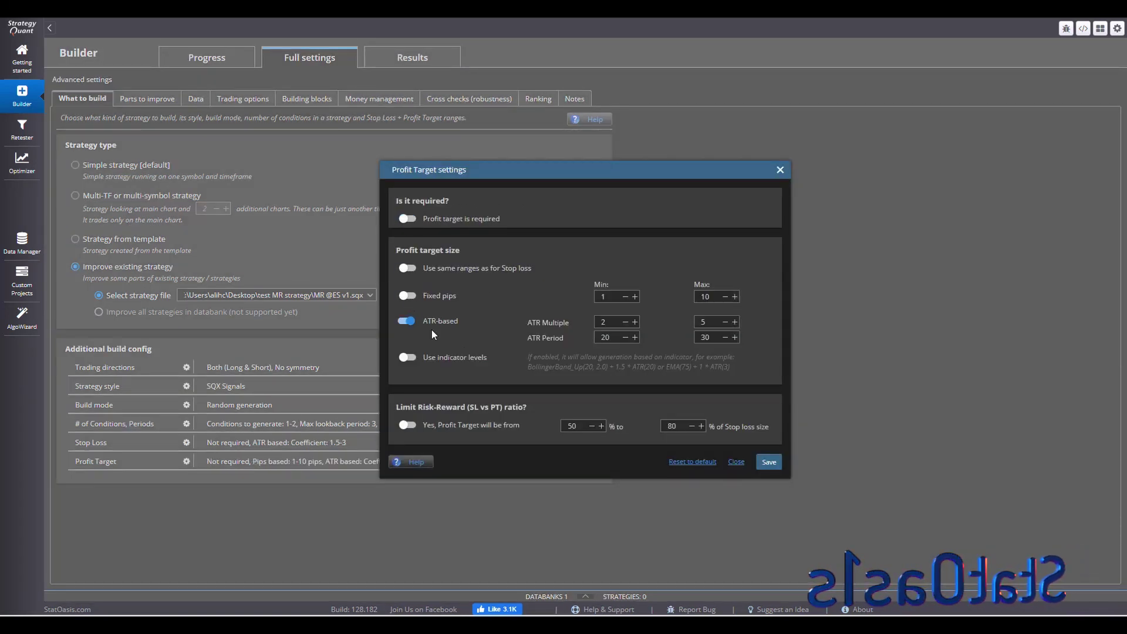
left_click(769, 461)
left_click(194, 99)
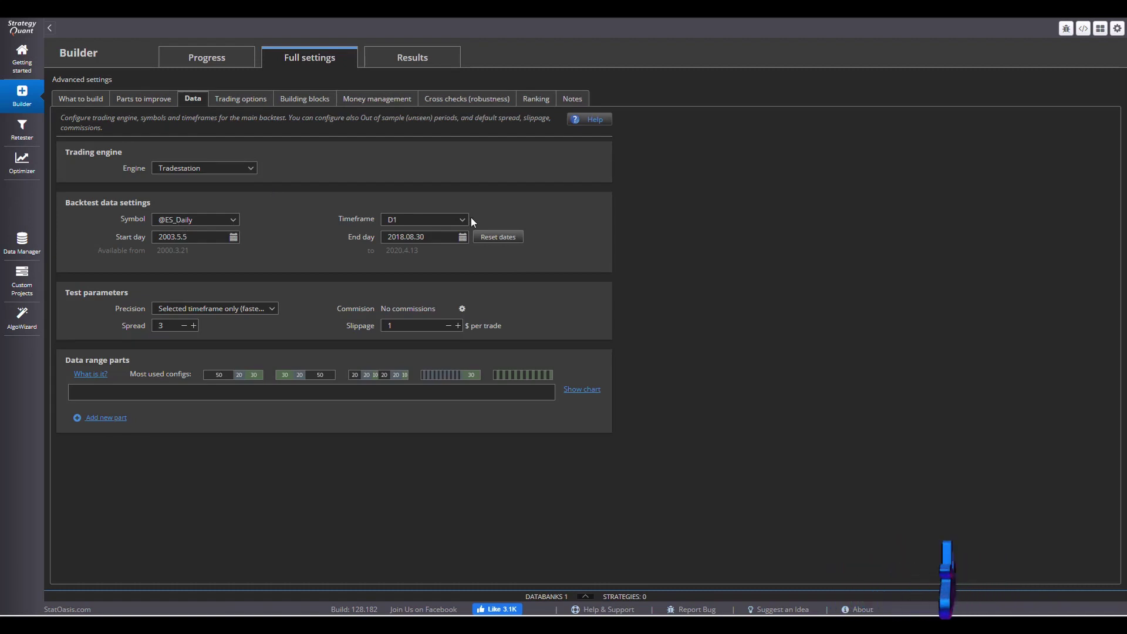
Step: End the backtest on 2010.12.31 and split the data into ten out-of-sample parts
left_click(497, 236)
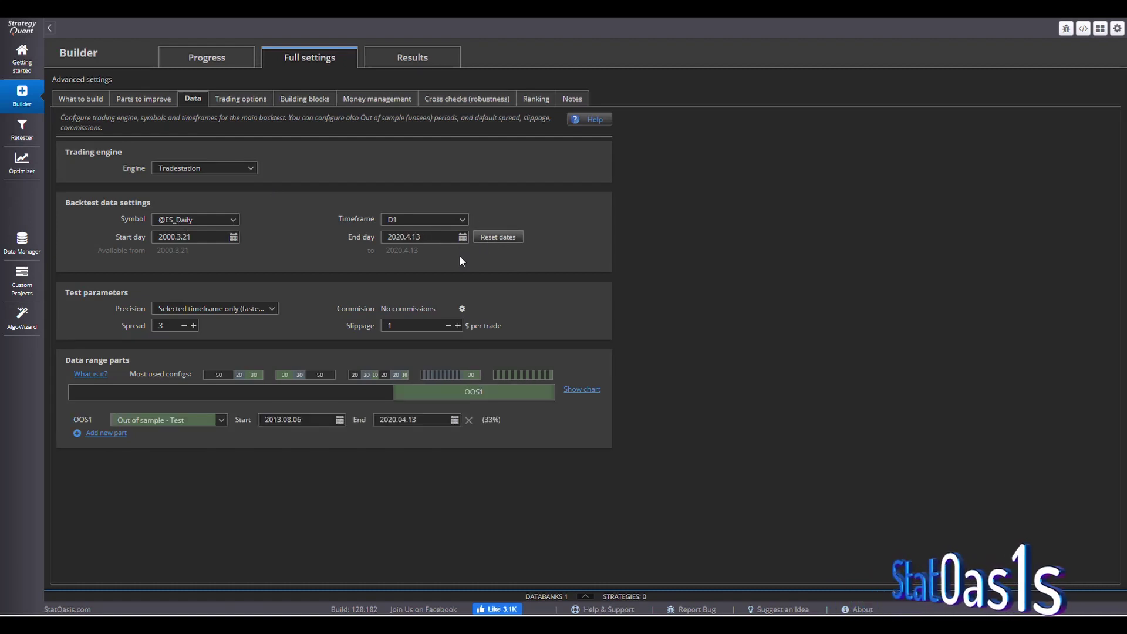
left_click(462, 237)
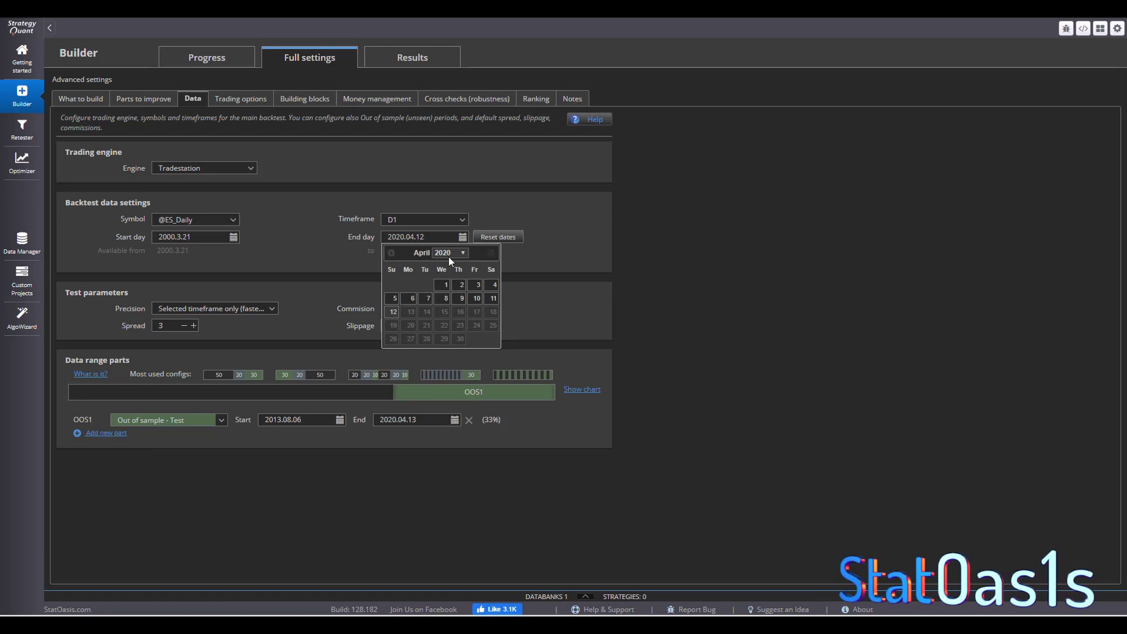
left_click(460, 253)
left_click(459, 262)
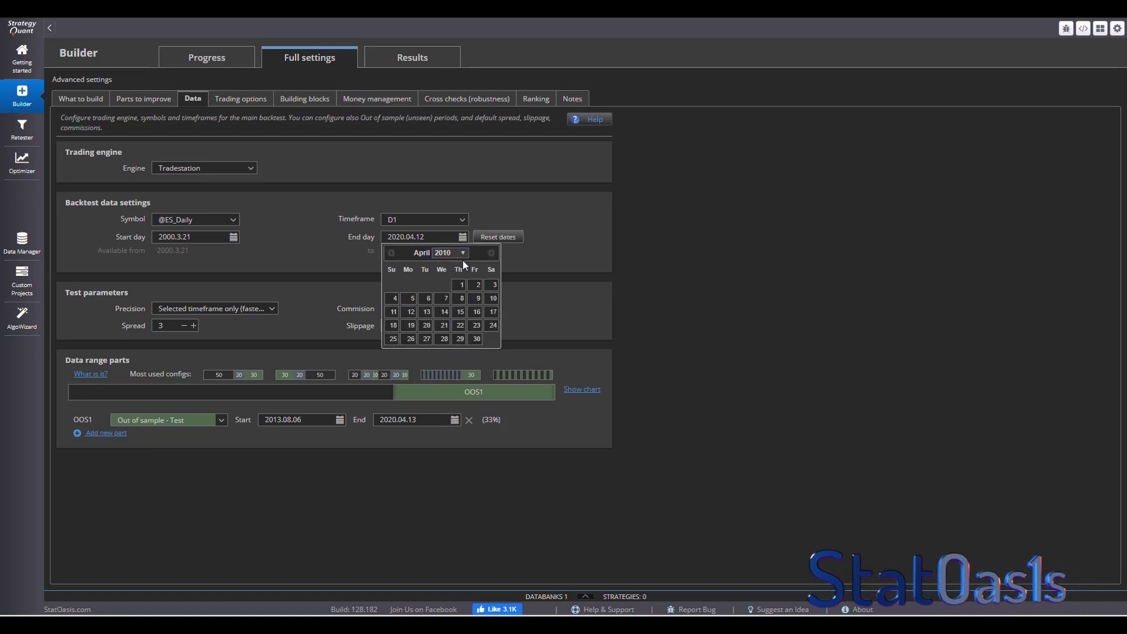
left_click(490, 259)
left_click(491, 260)
left_click(491, 259)
left_click(491, 259)
left_click(491, 260)
left_click(491, 260)
left_click(491, 259)
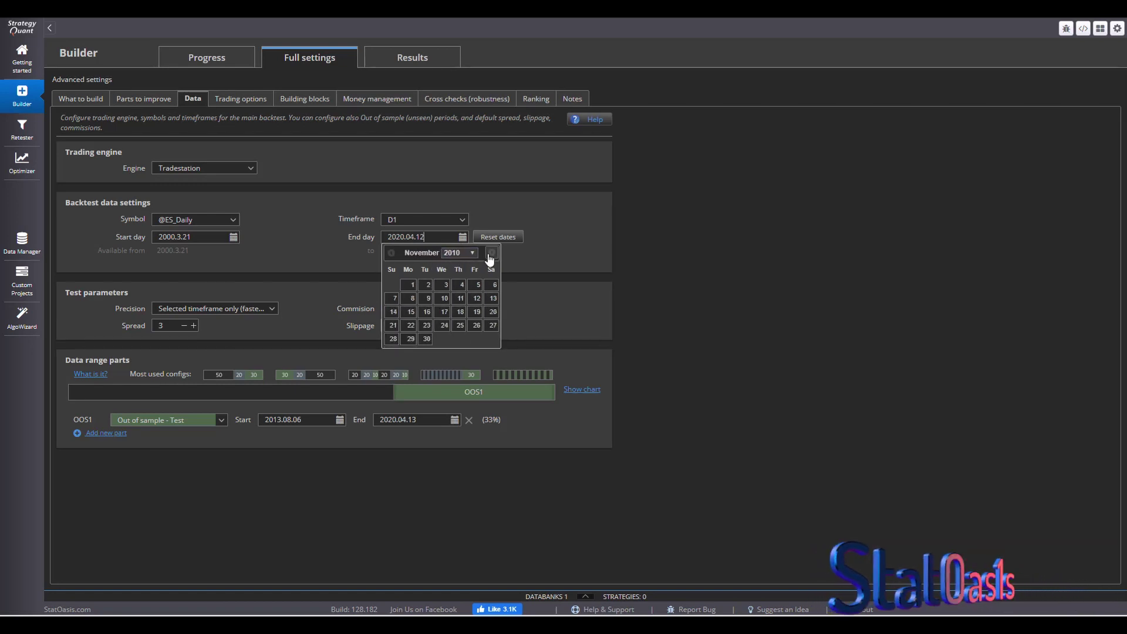
left_click(491, 259)
left_click(474, 339)
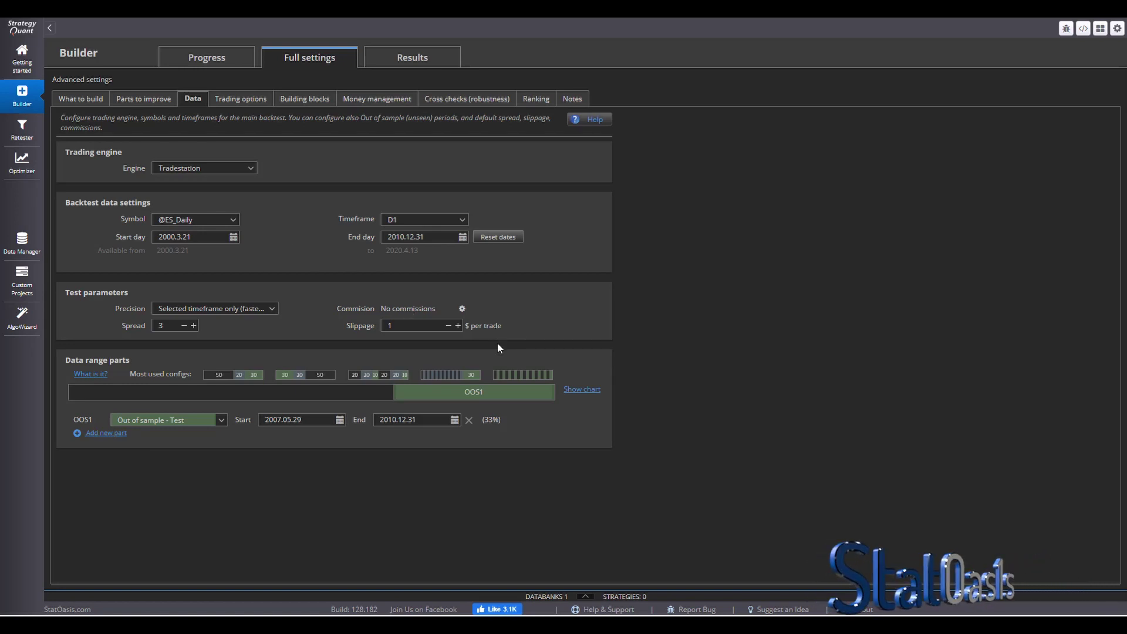
left_click(519, 378)
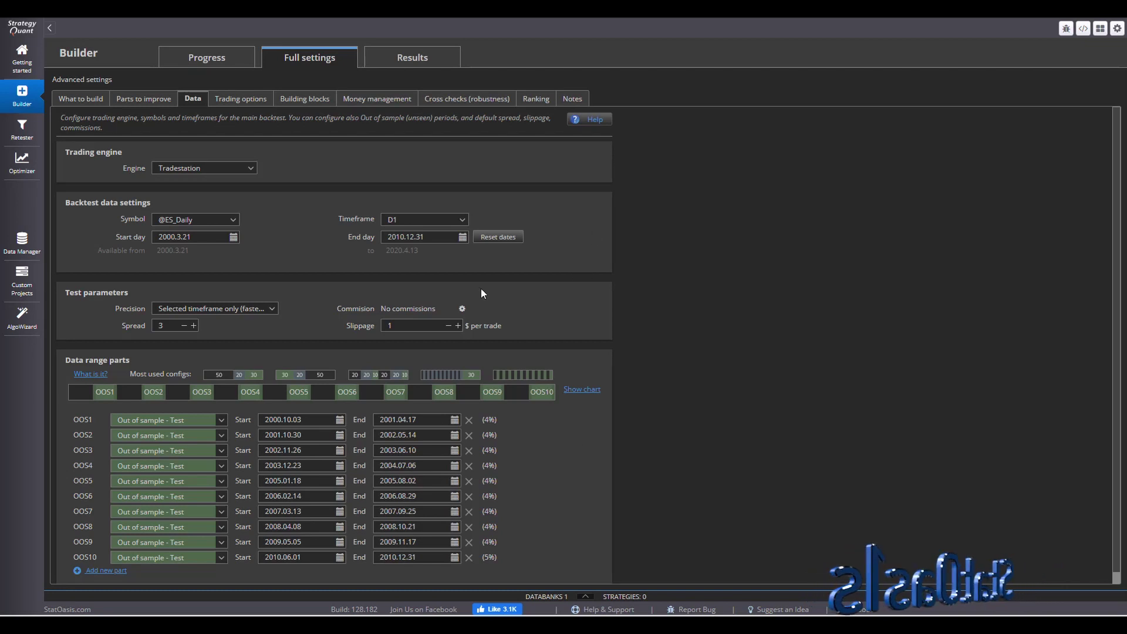
Step: Set the commission to $2.5 per trade
left_click(462, 308)
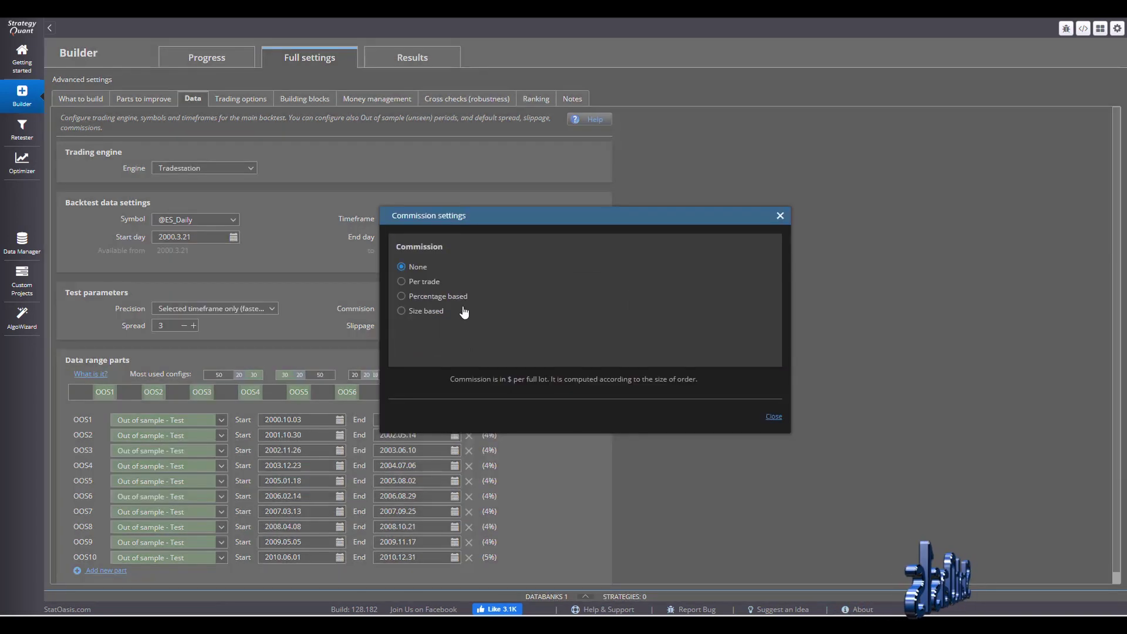
left_click(415, 282)
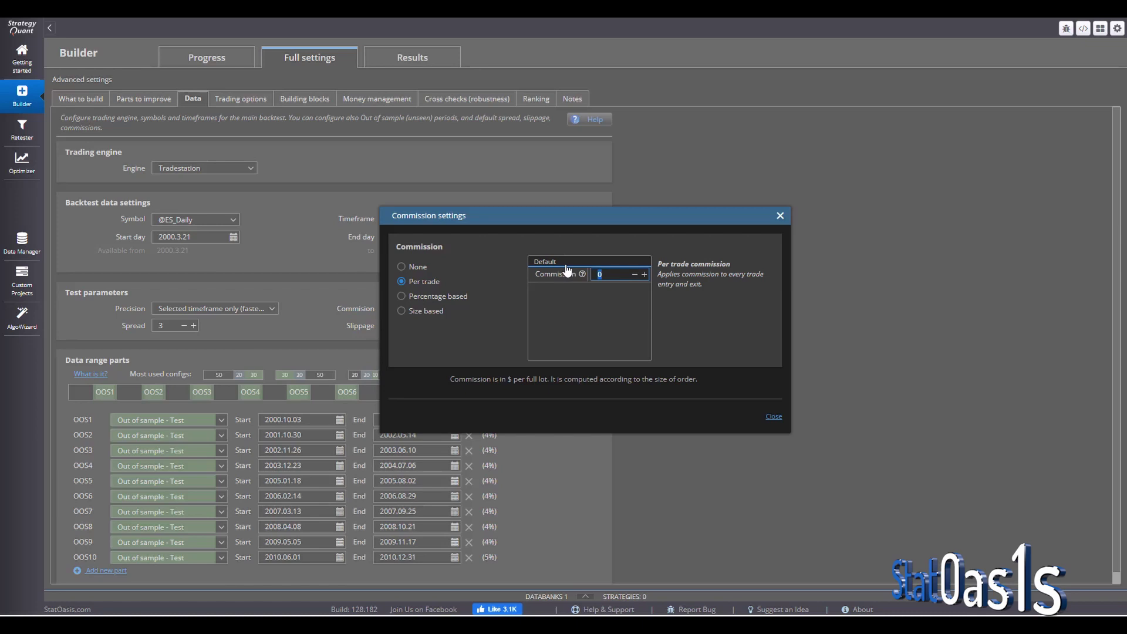
type("2.5")
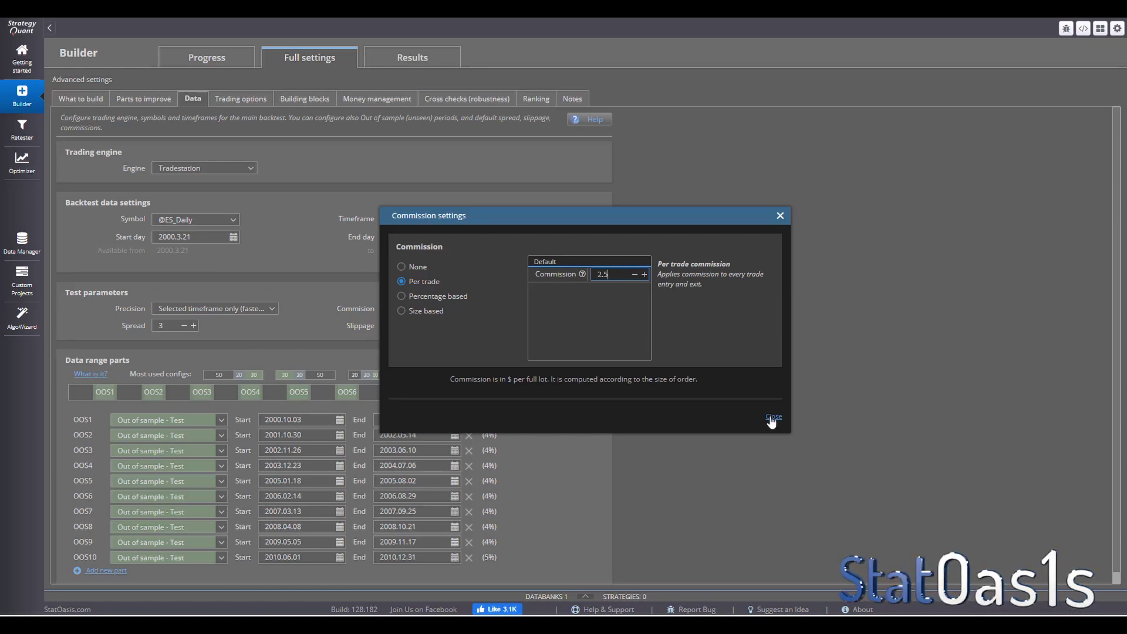
left_click(773, 417)
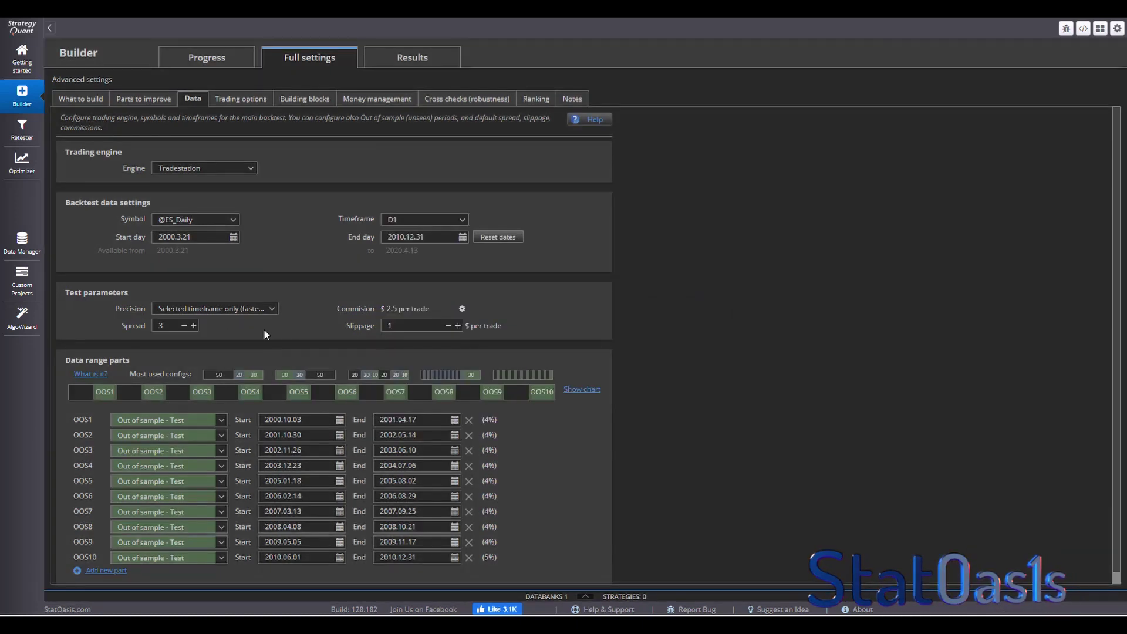
Step: Reduce the spread from 3 to 1
left_click(184, 326)
left_click(184, 326)
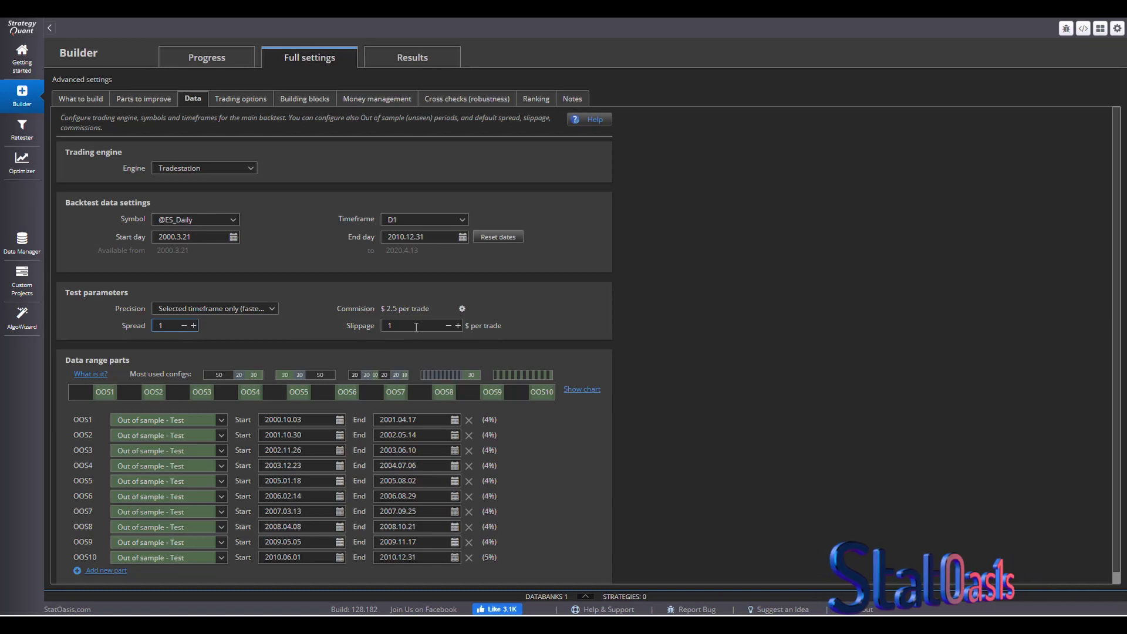
left_click(234, 99)
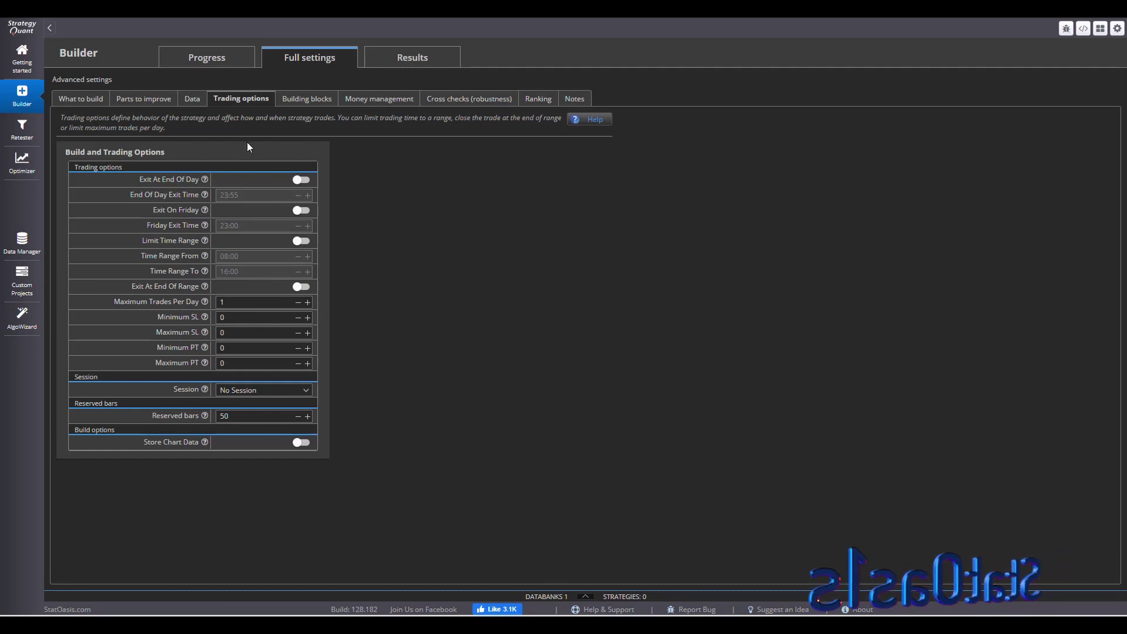
Step: Set the money management order size to a fixed 1 lot
left_click(311, 100)
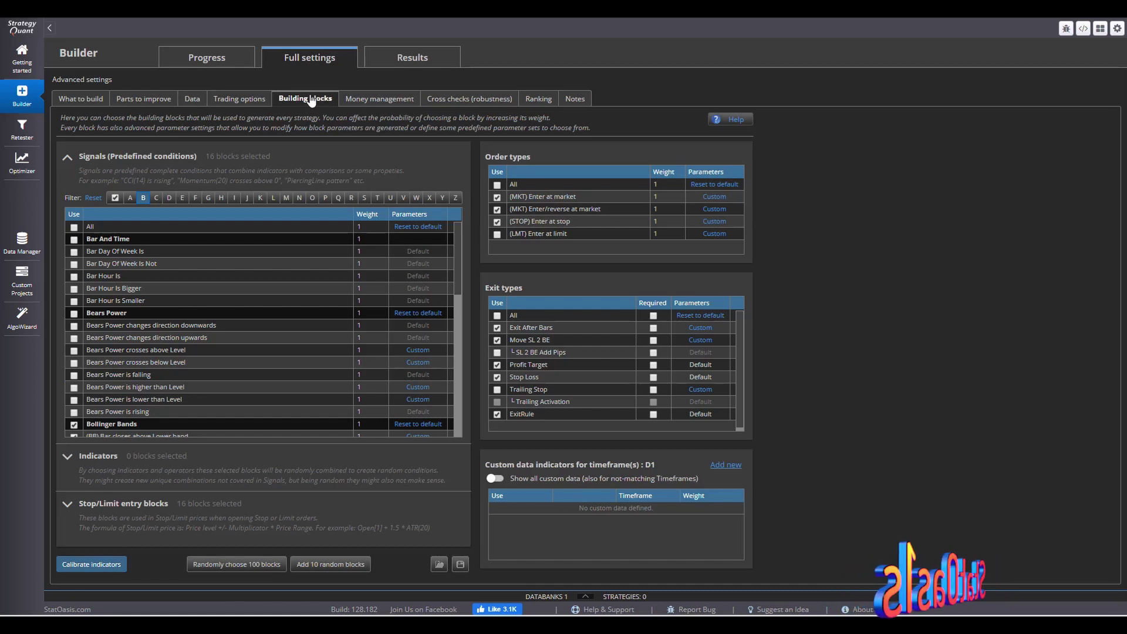
left_click(375, 98)
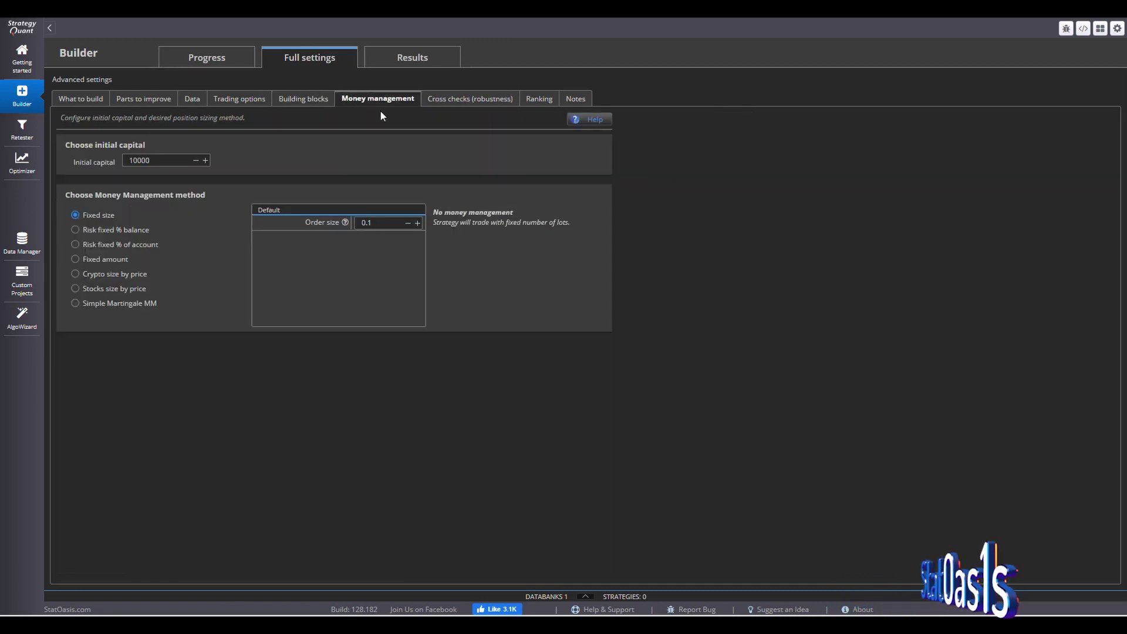
left_click(345, 222)
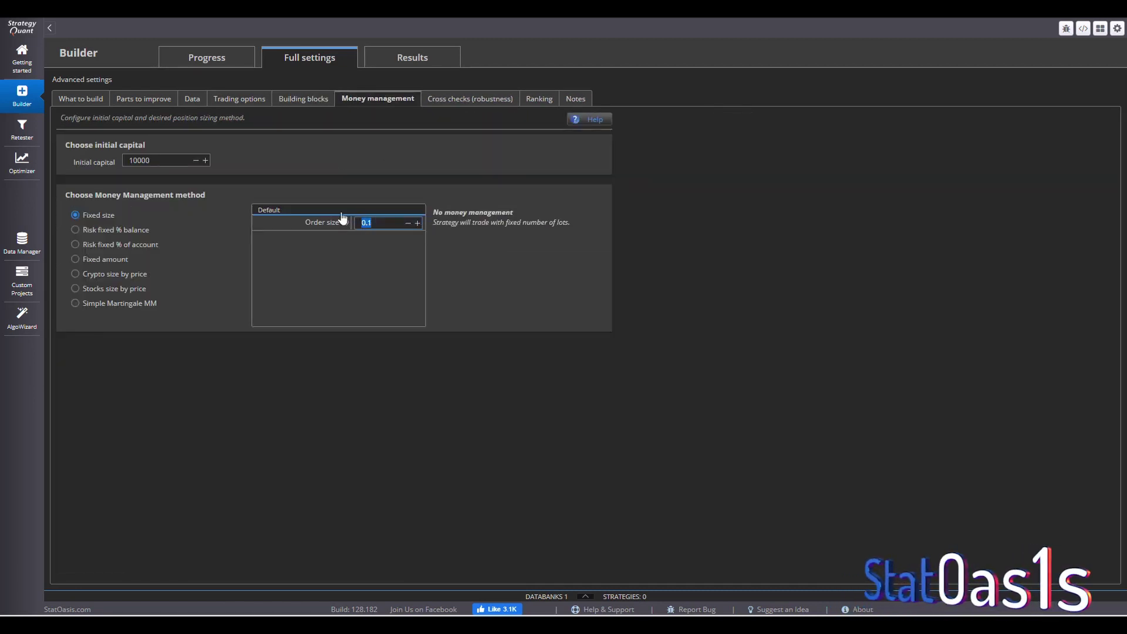
type("1")
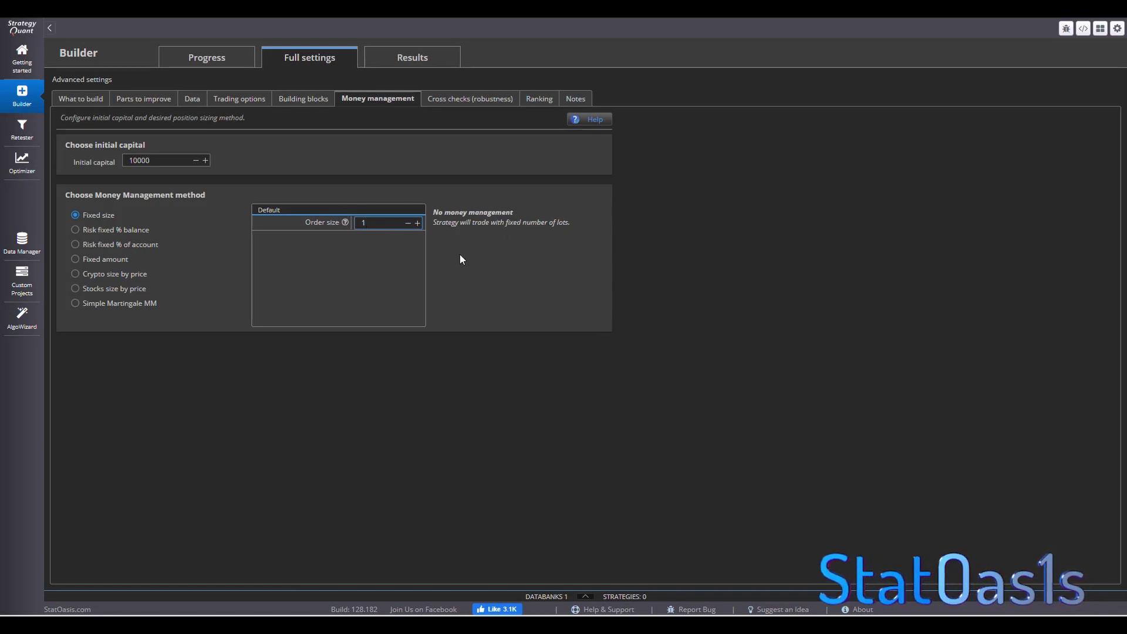
Step: Disable all cross checks, review Ranking, and start the build from Progress
left_click(446, 100)
left_click(85, 186)
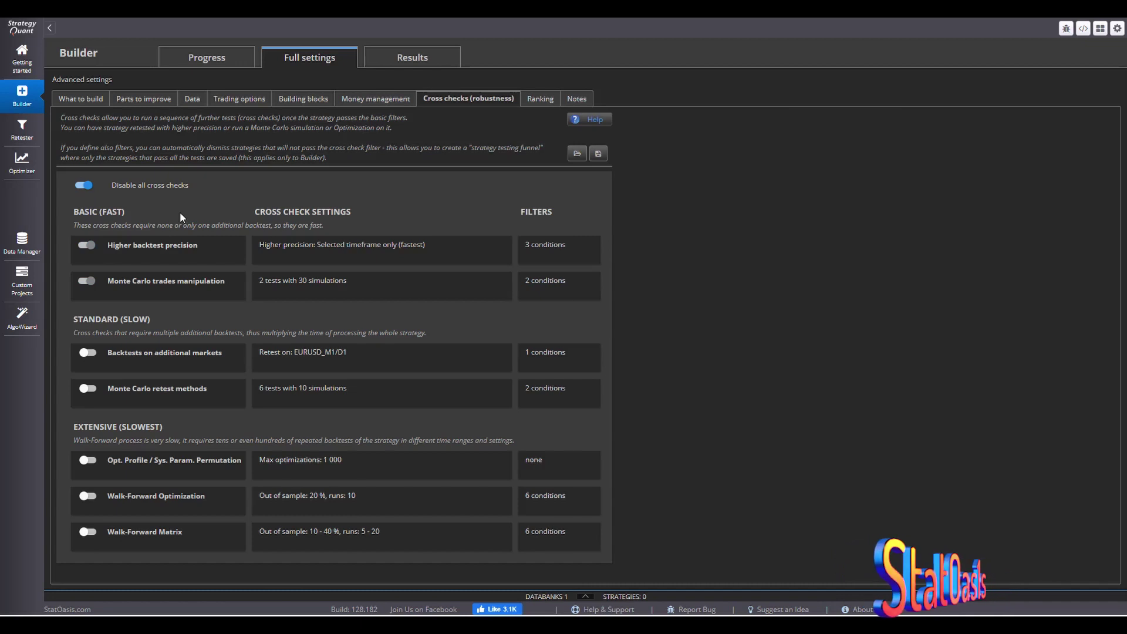
left_click(535, 100)
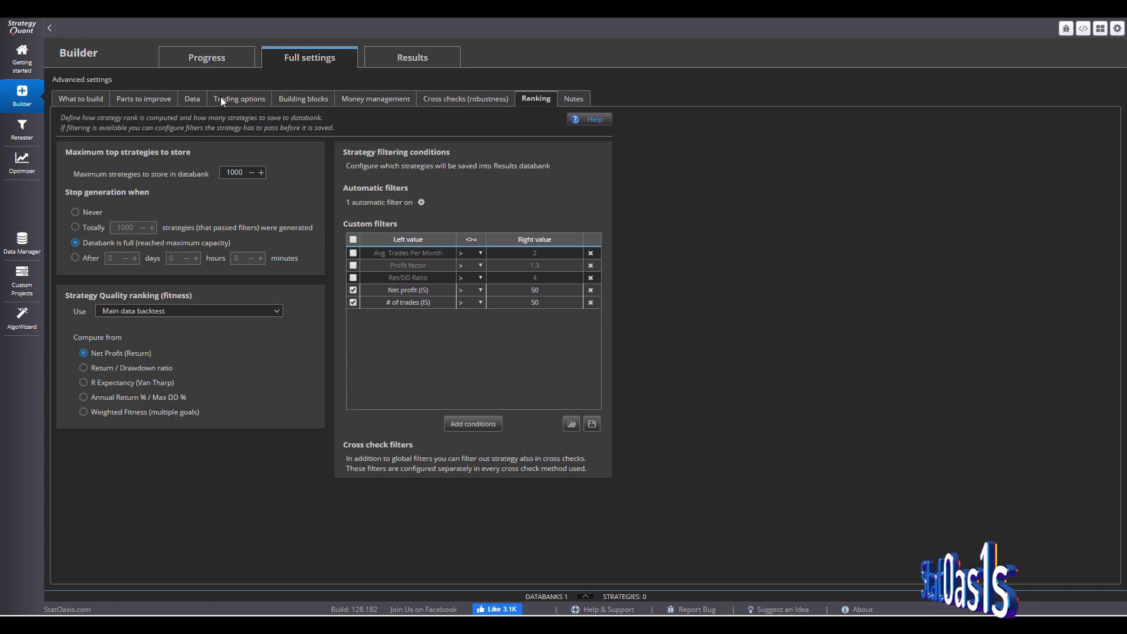
left_click(207, 57)
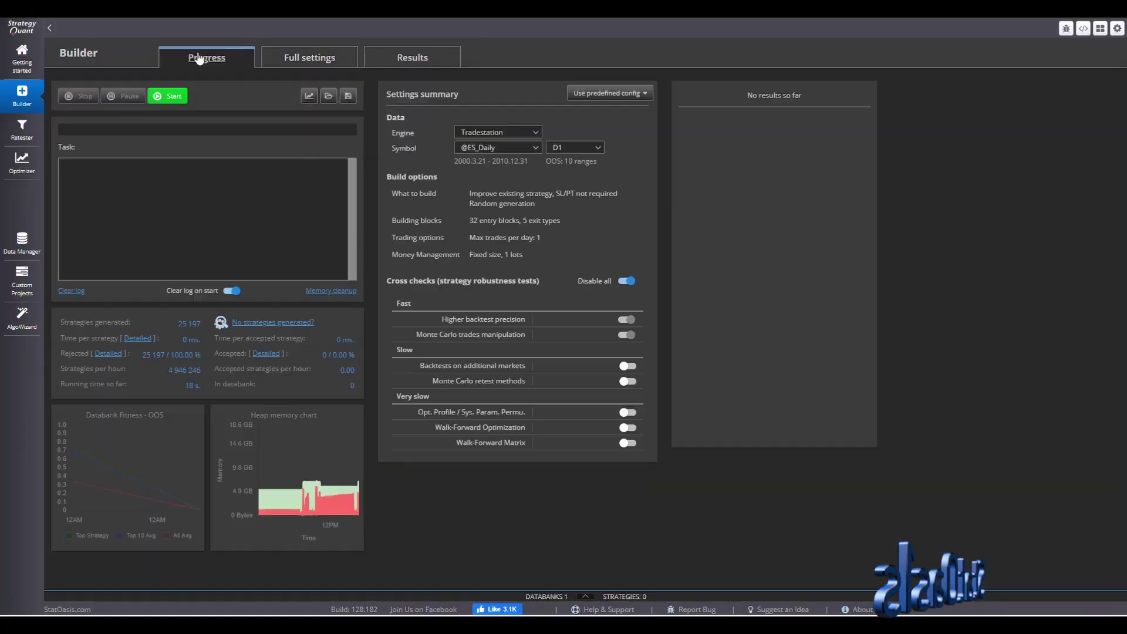
left_click(335, 60)
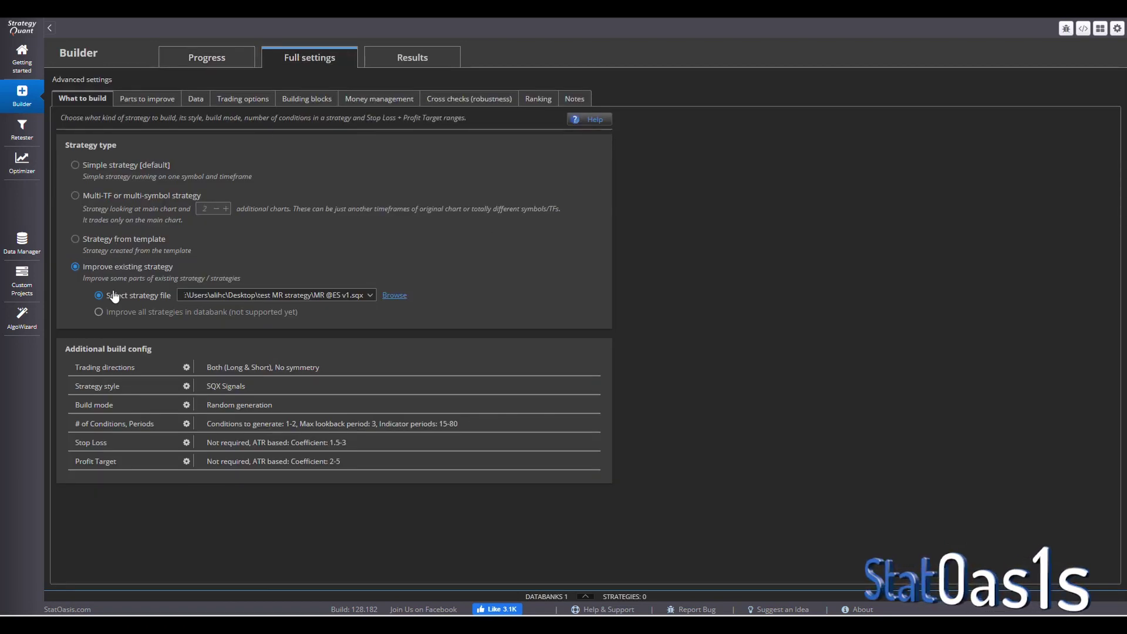
left_click(98, 244)
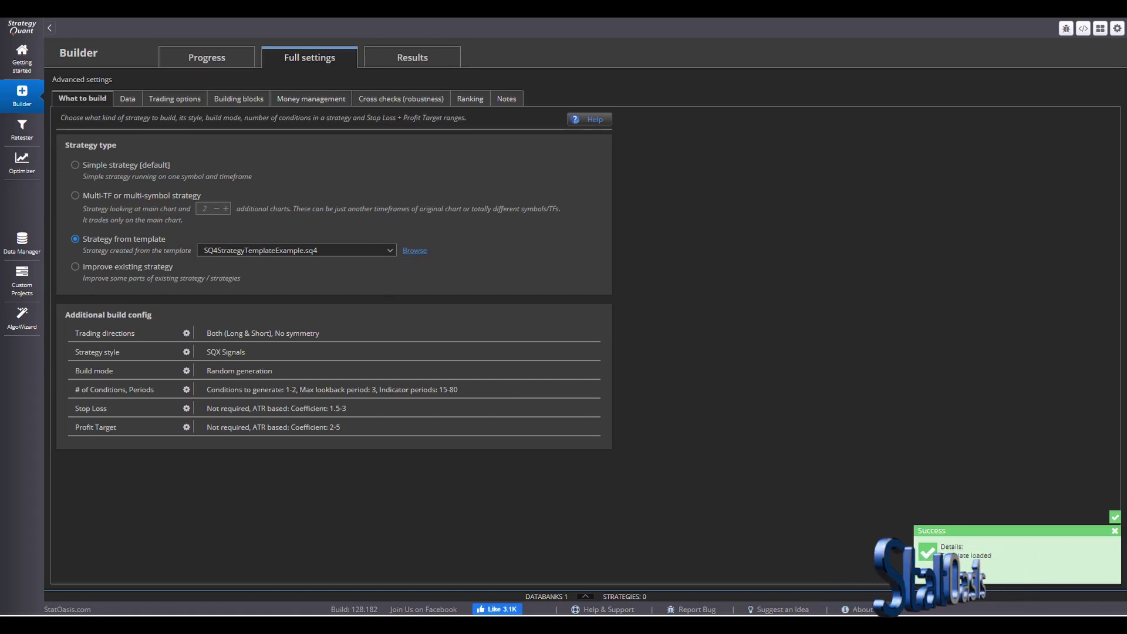
left_click(414, 251)
left_click_drag(634, 242, 810, 216)
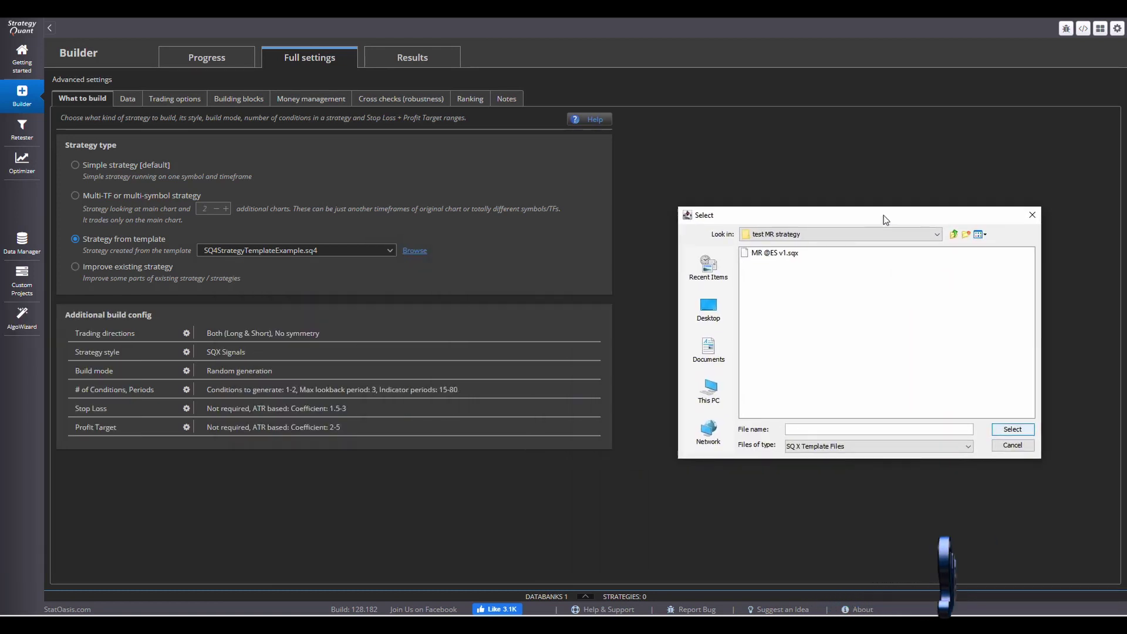
left_click(772, 254)
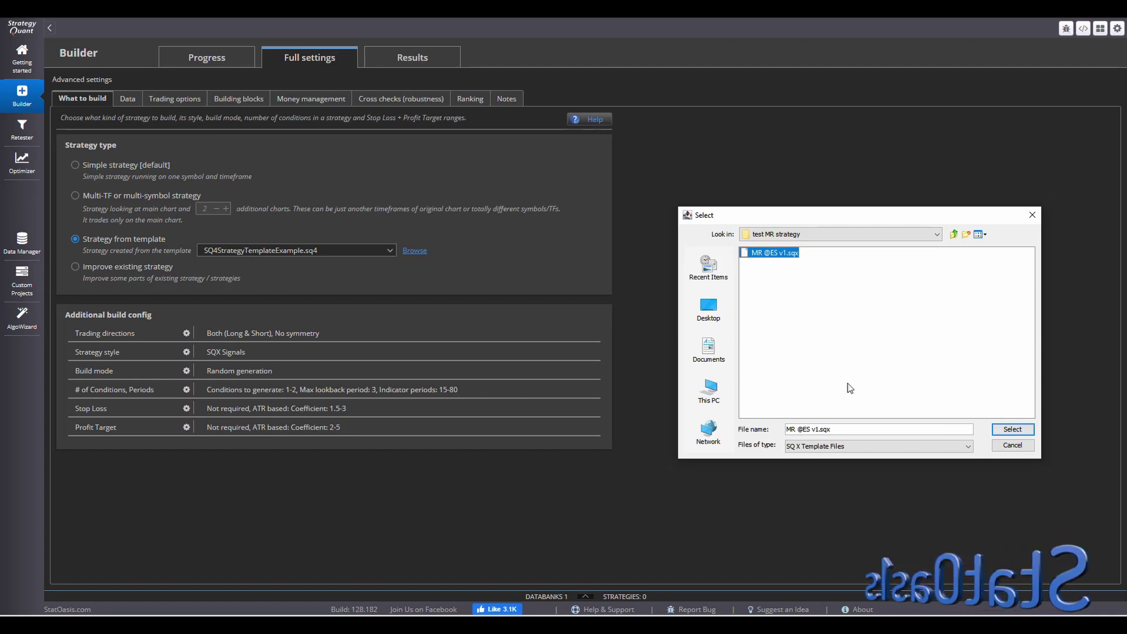
left_click(1012, 429)
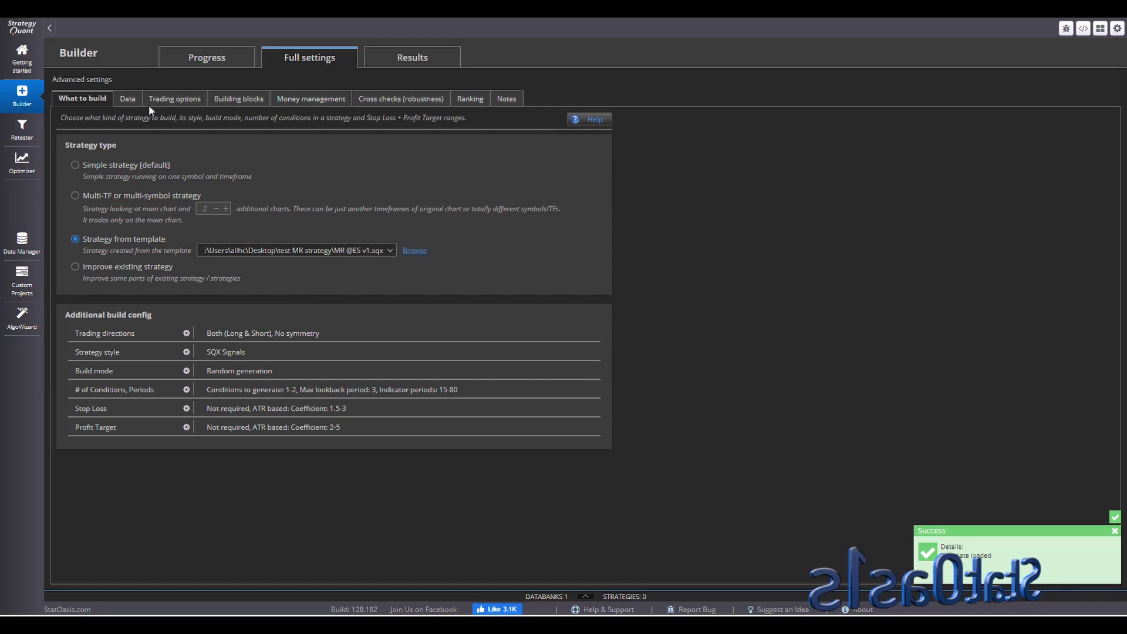
left_click(128, 99)
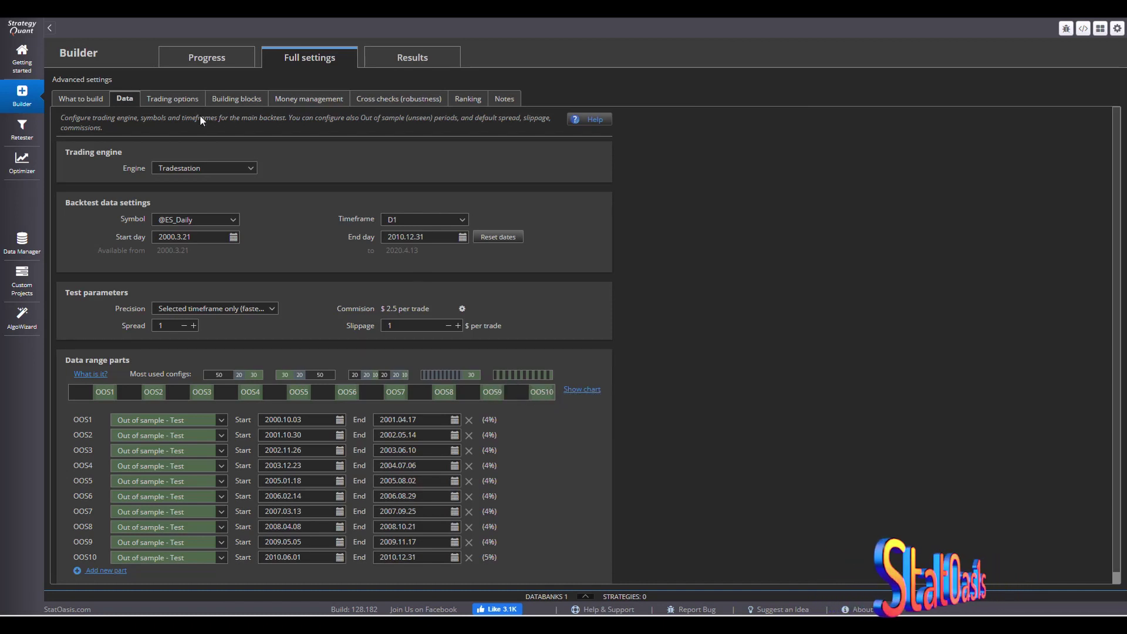
Step: Check the Trading options, Building blocks, Money management, Cross checks and Ranking settings, then return to Progress
left_click(159, 99)
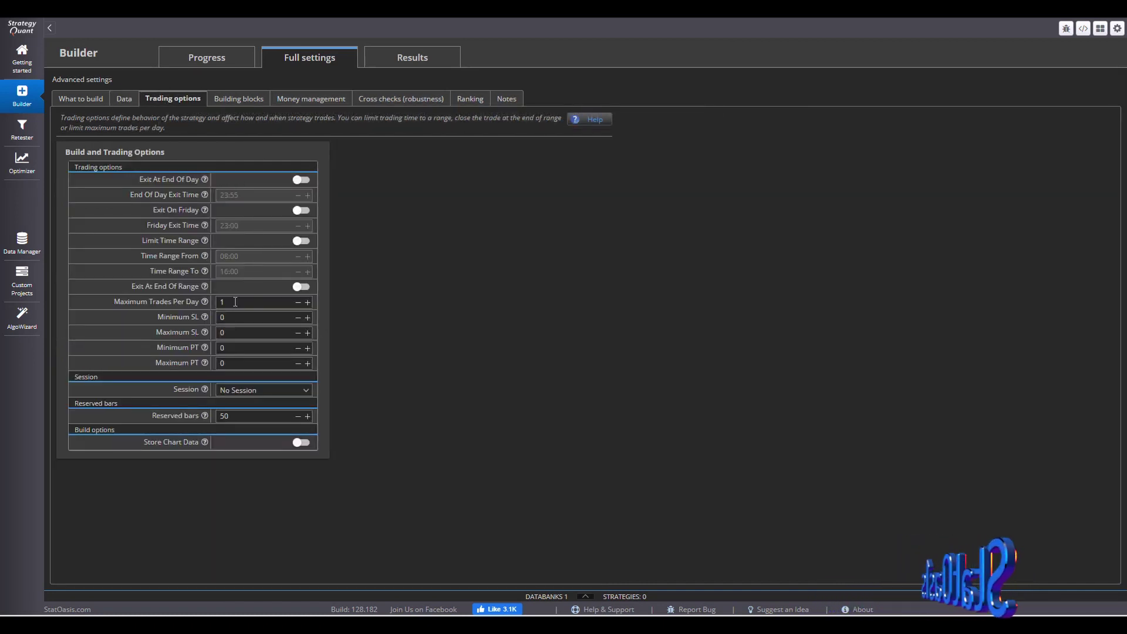
left_click(237, 99)
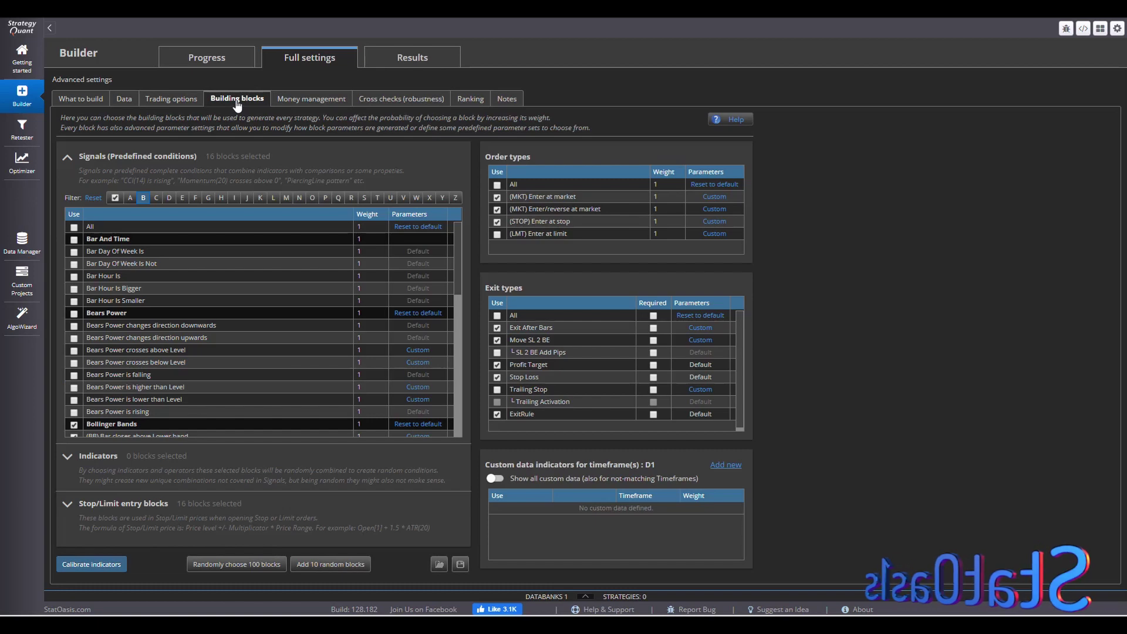
left_click(307, 99)
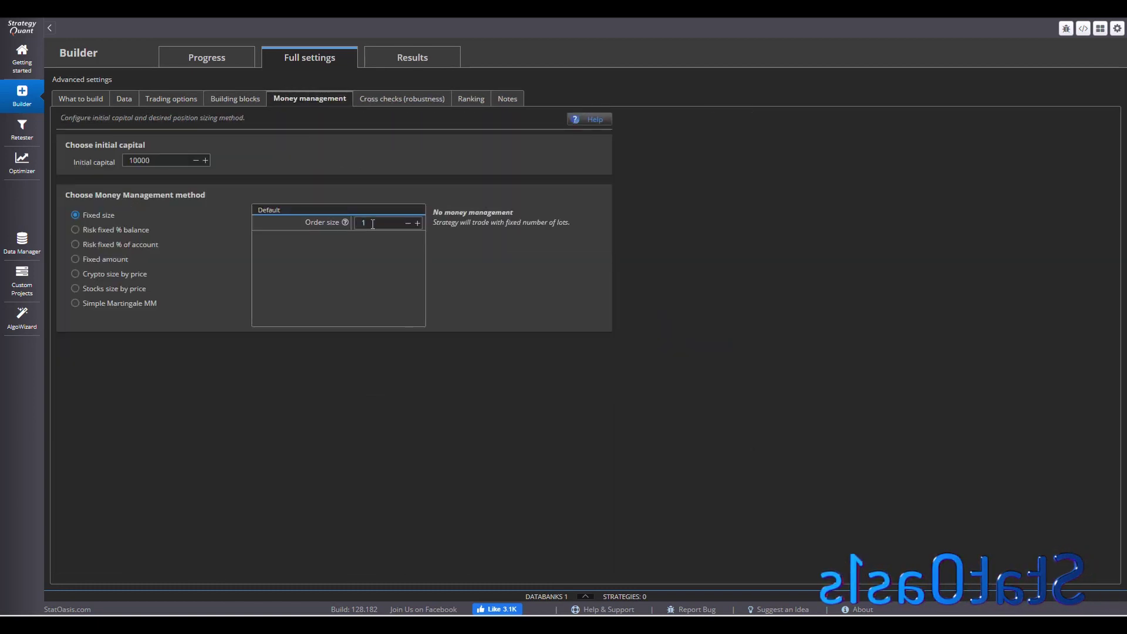
left_click(388, 100)
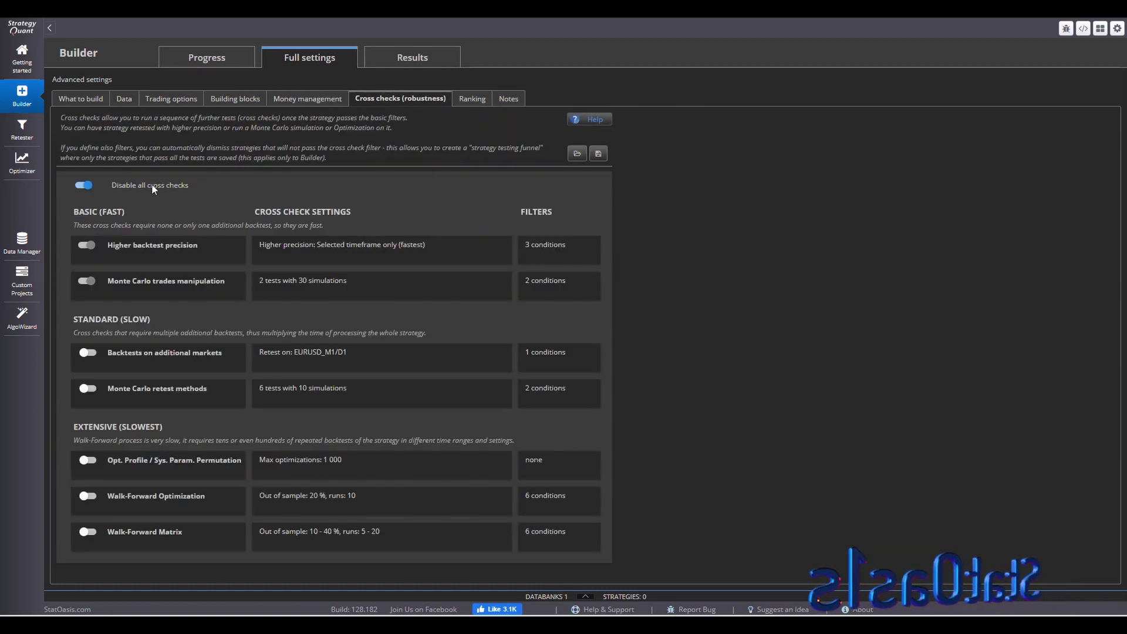
left_click(473, 99)
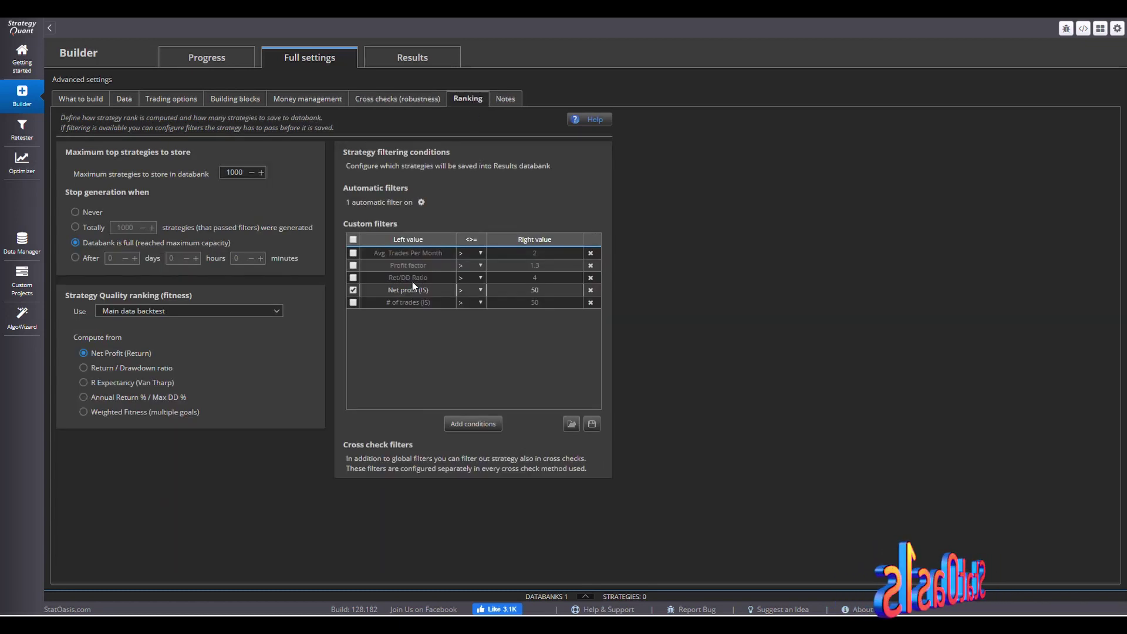
left_click(204, 59)
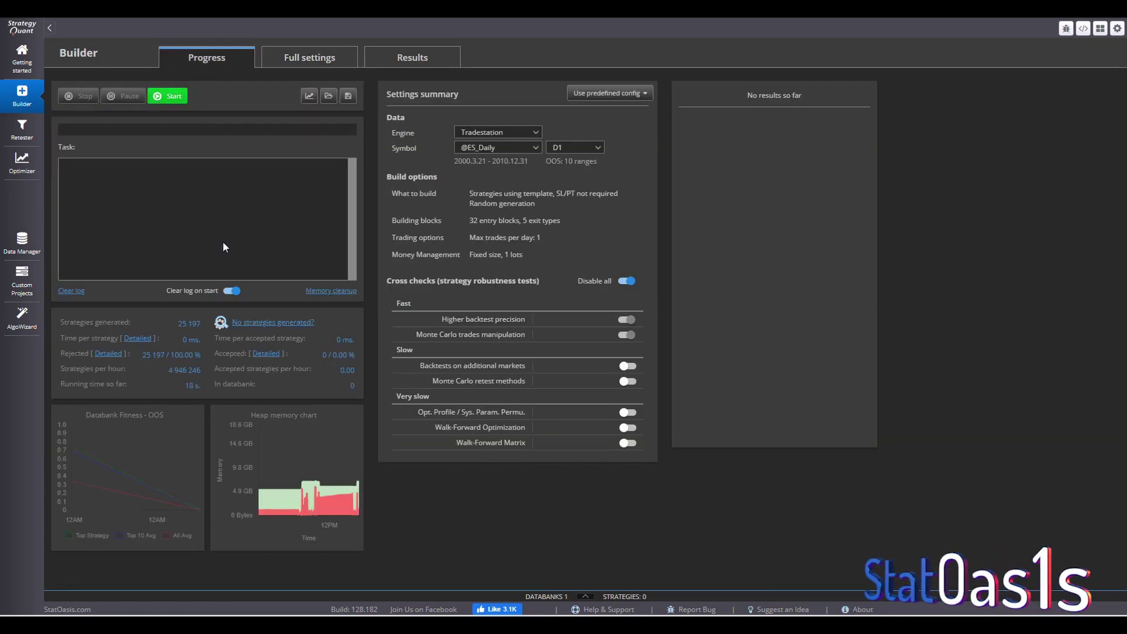
Step: Open Strategy 0.0's source code in an enlarged view and highlight Bollinger deviations 9.25 and 1.94
left_click(585, 596)
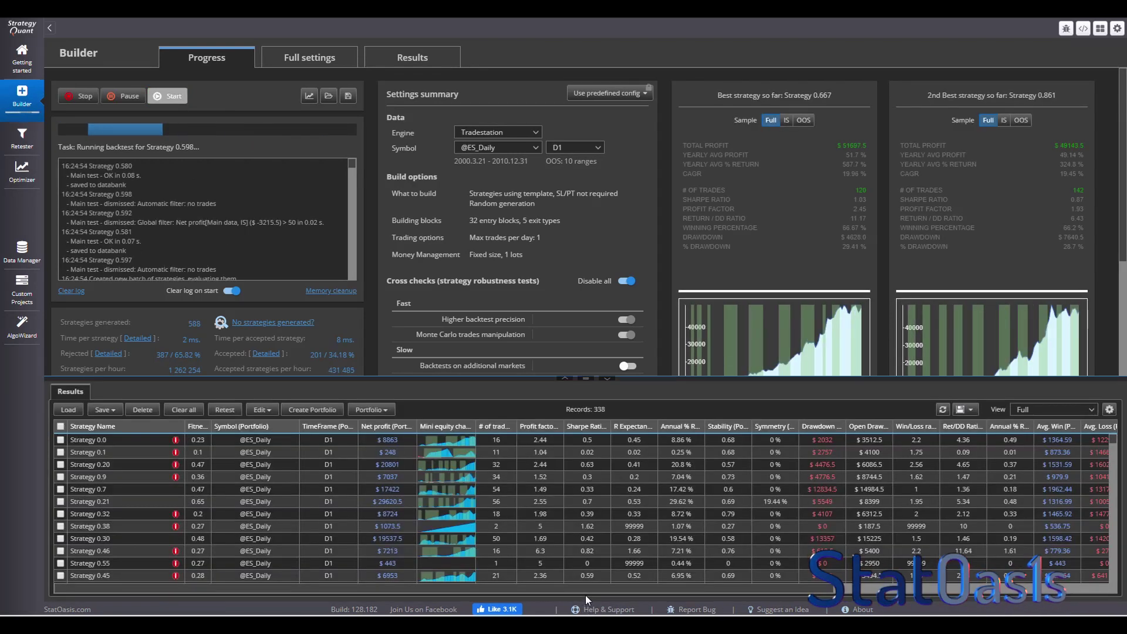
double_click(136, 437)
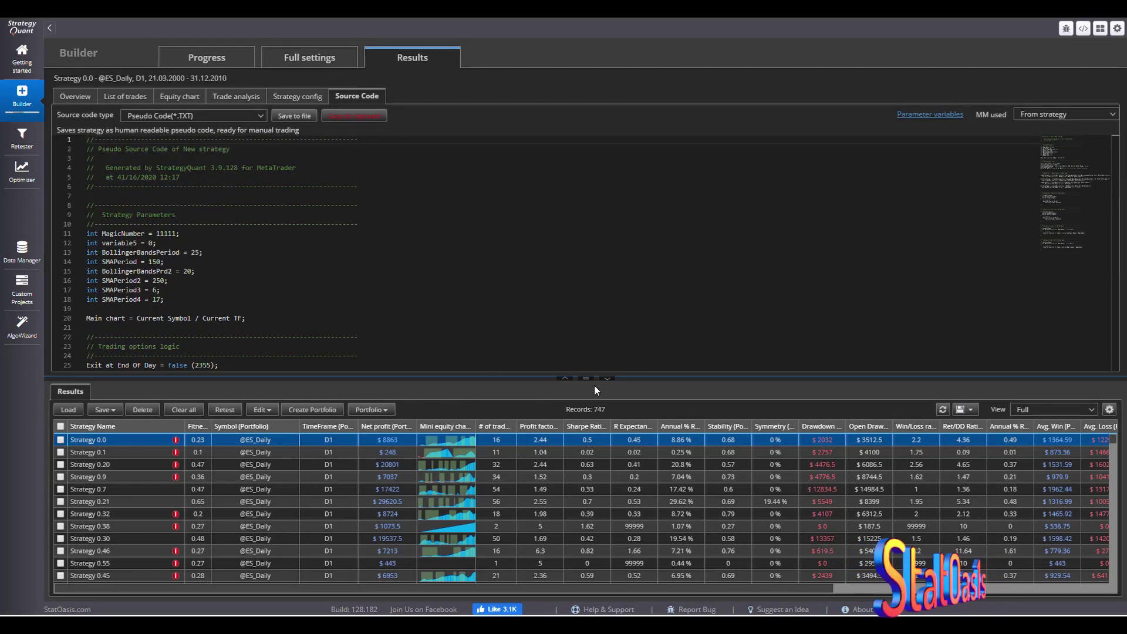
left_click_drag(587, 378, 582, 462)
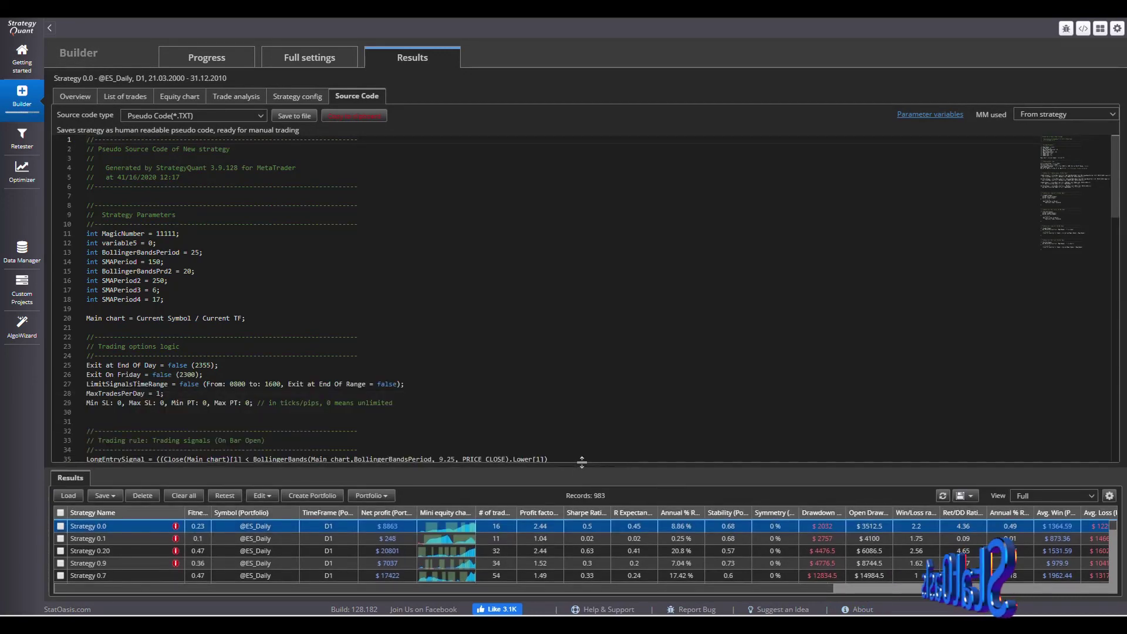
scroll(336, 355, "down", 5)
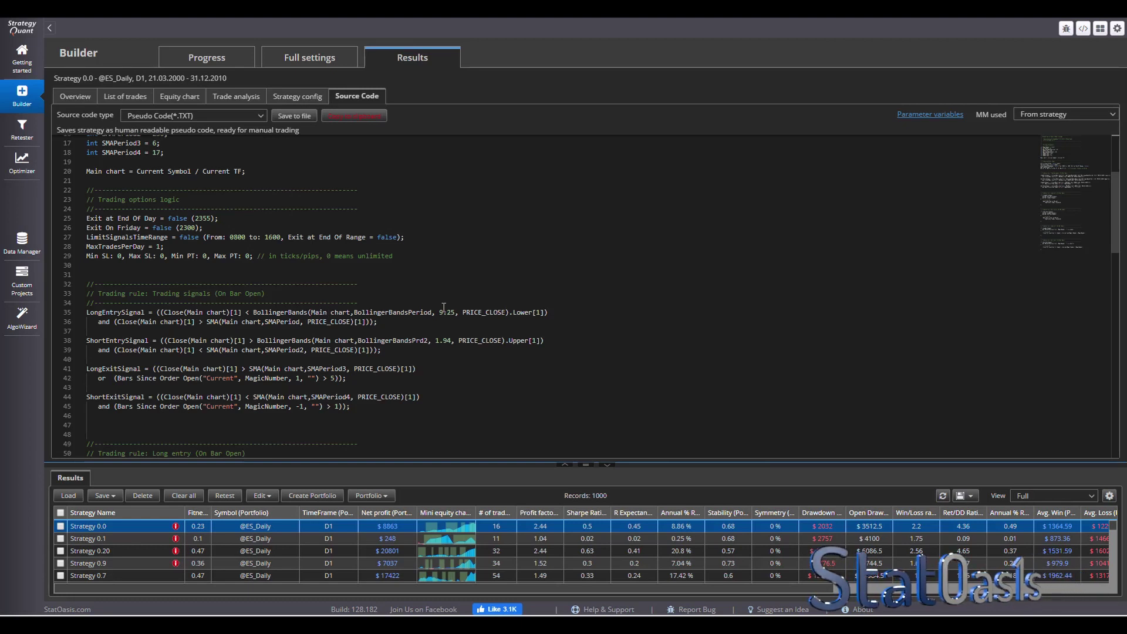
left_click_drag(439, 312, 456, 312)
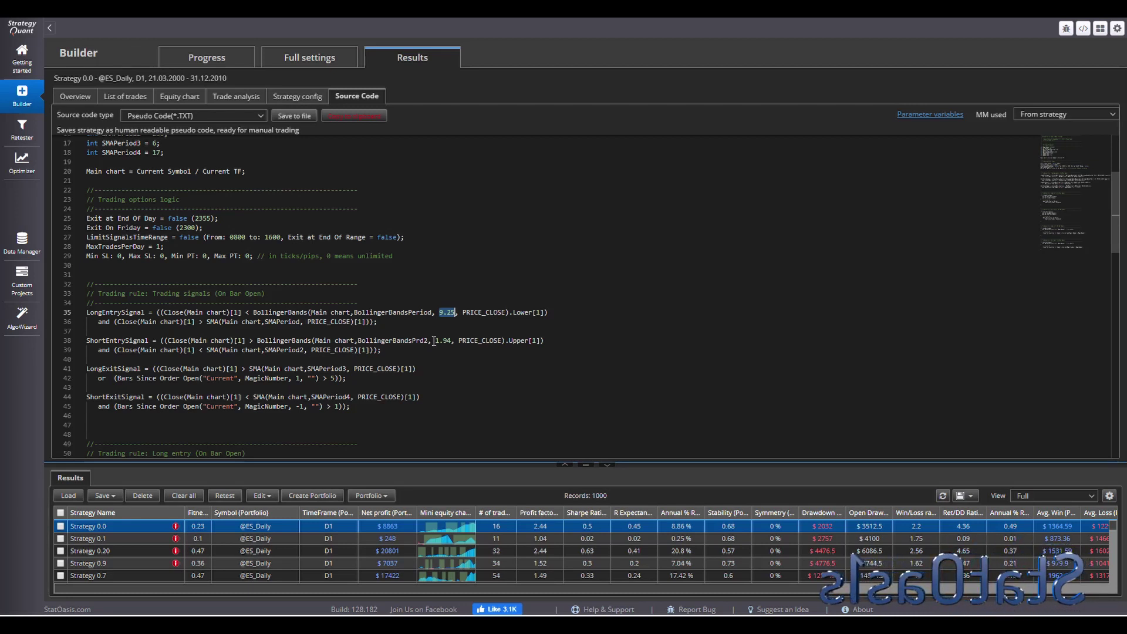
left_click_drag(433, 340, 452, 341)
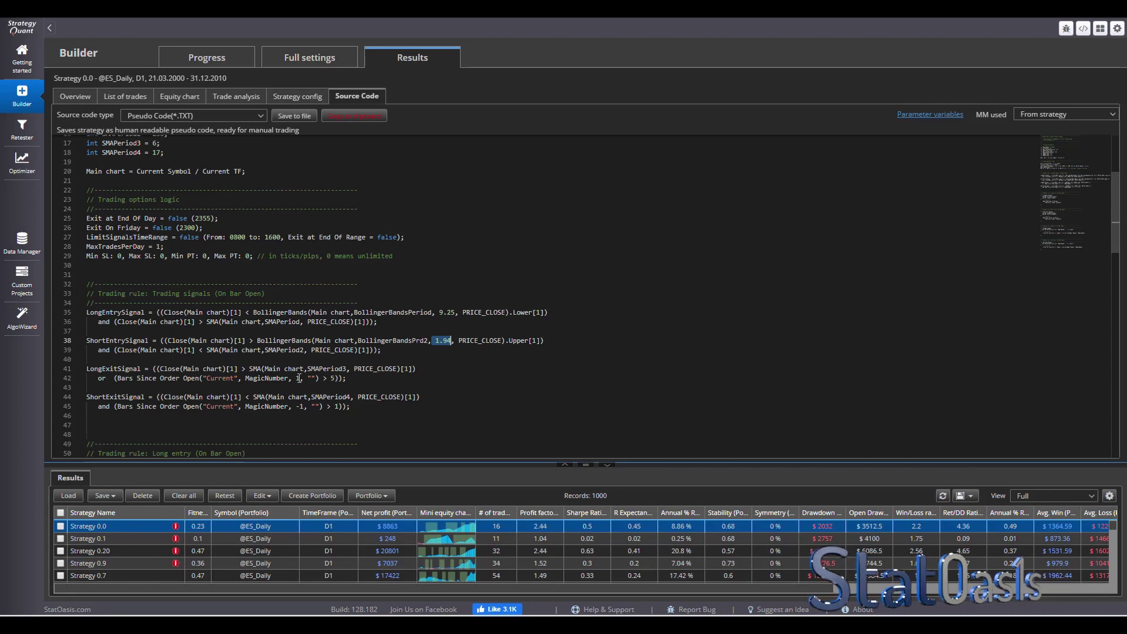
Step: View the source code of Strategies 0.1, 0.20, 0.9, 0.7, 0.30, 0.46 and 0.55 in turn
left_click(135, 537)
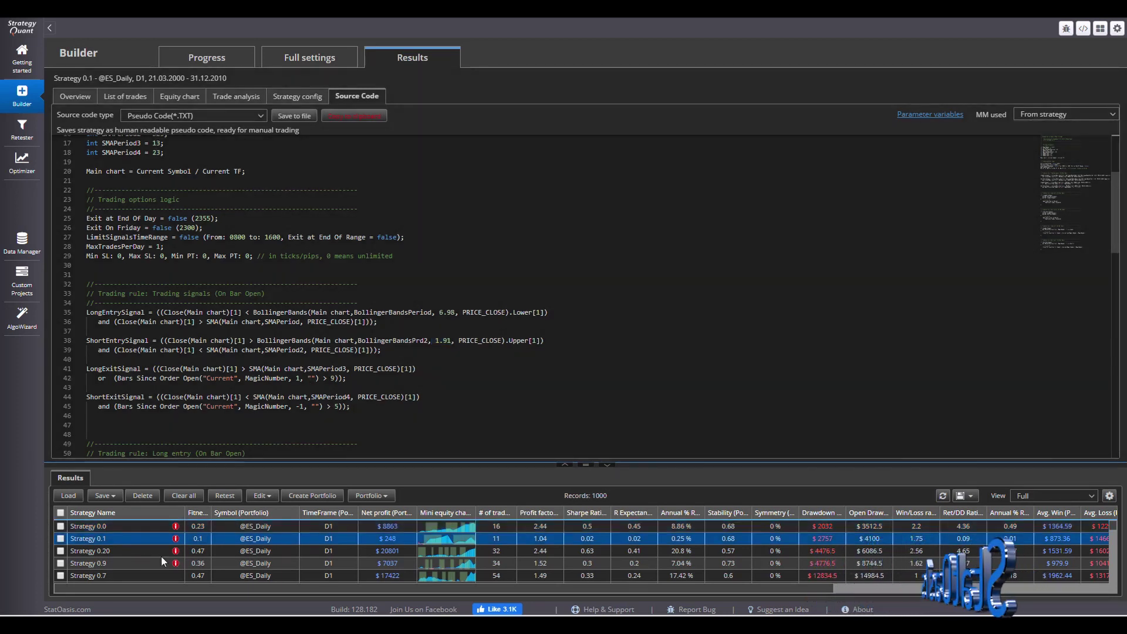
left_click(139, 552)
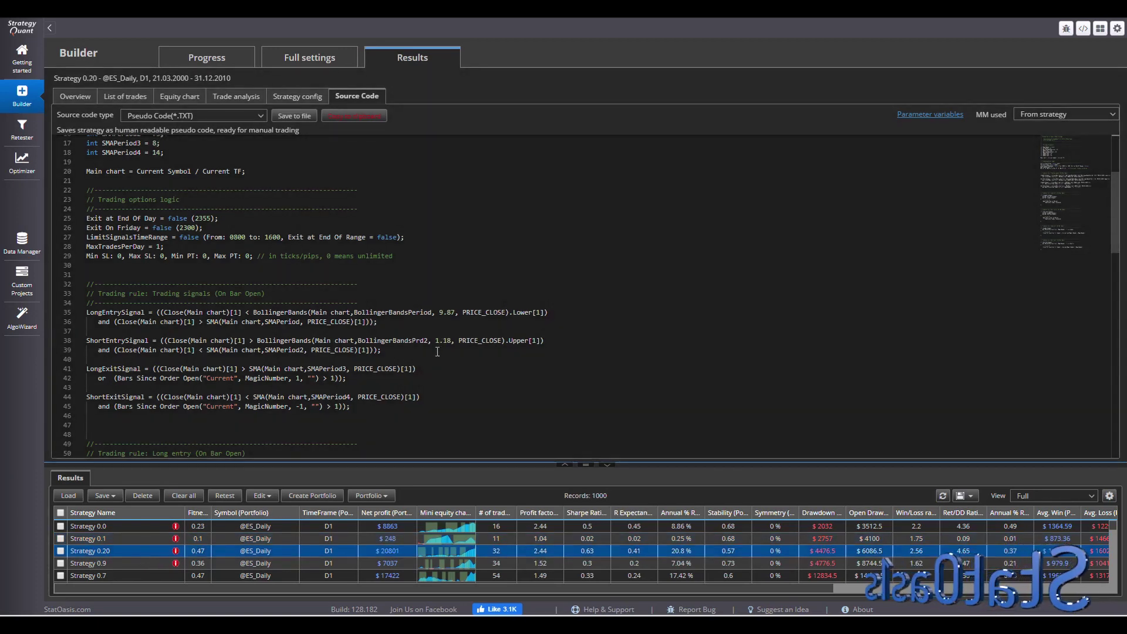
left_click(133, 561)
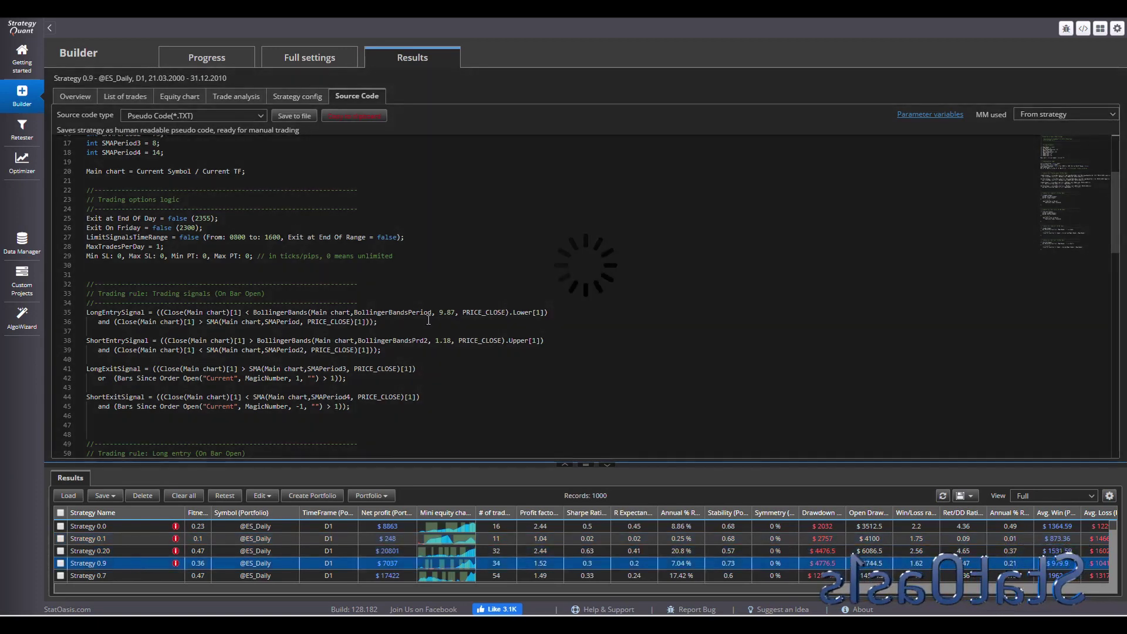
left_click(139, 574)
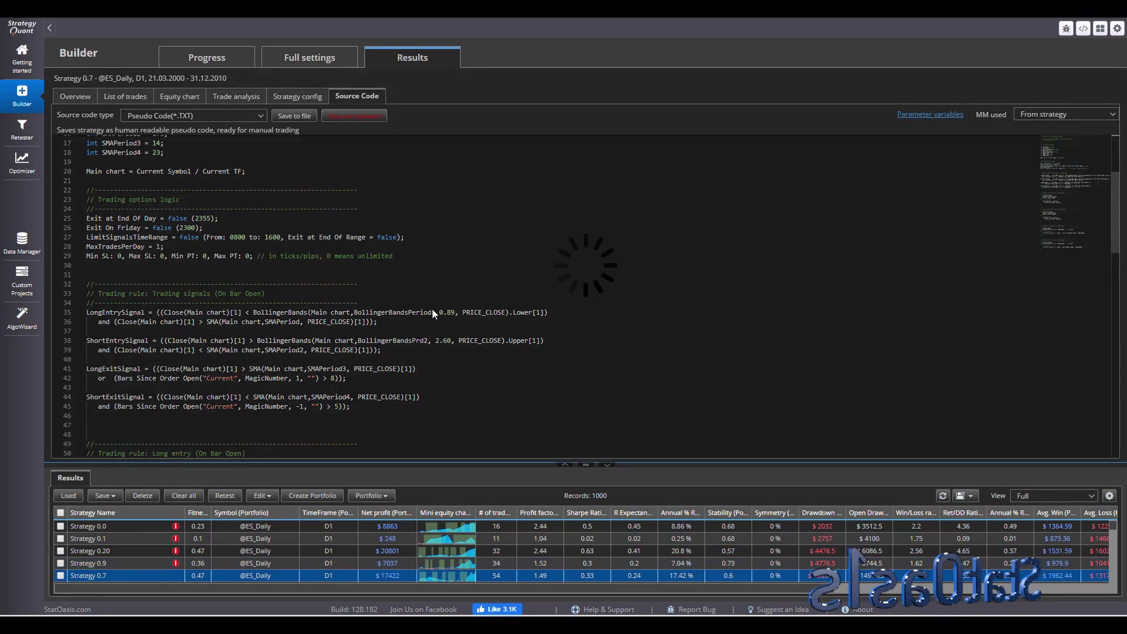
scroll(188, 535, "down", 3)
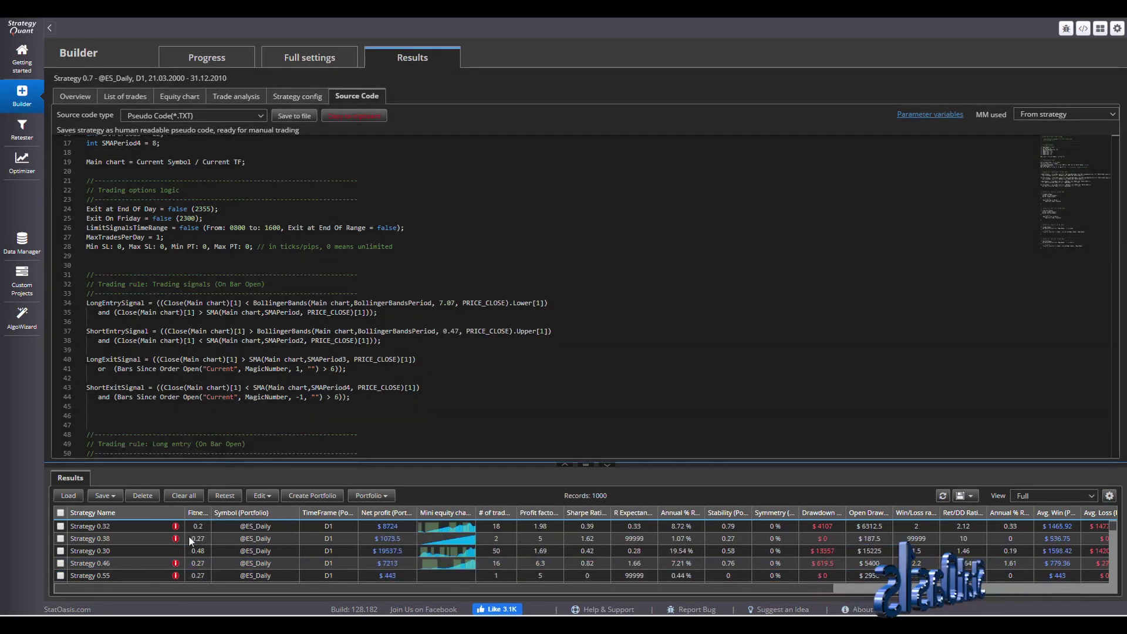
left_click(158, 551)
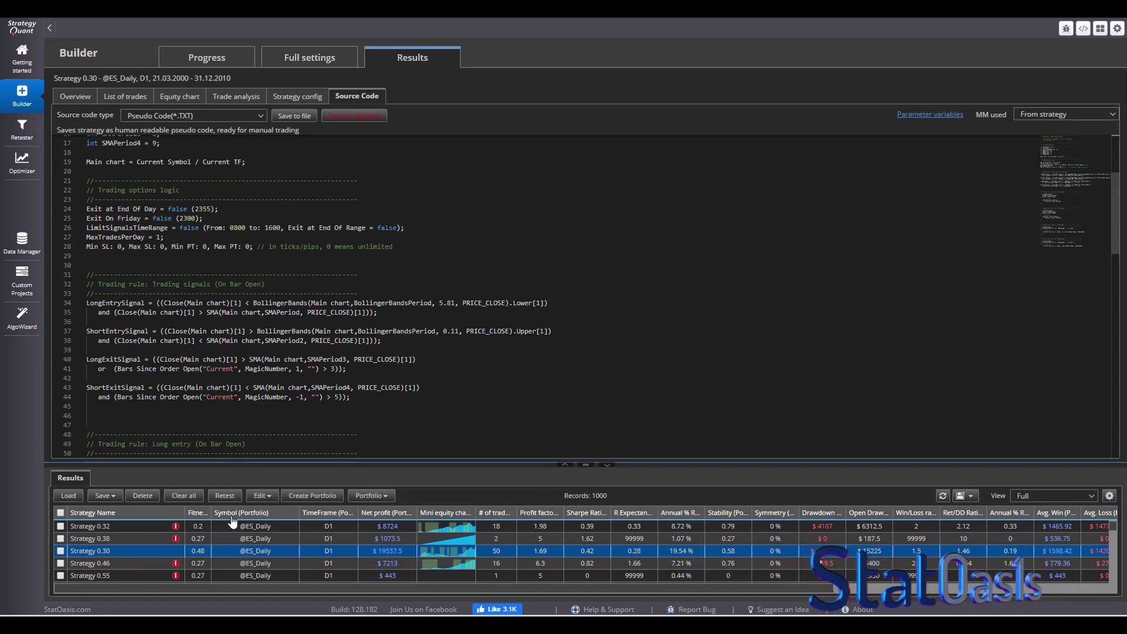
left_click(136, 563)
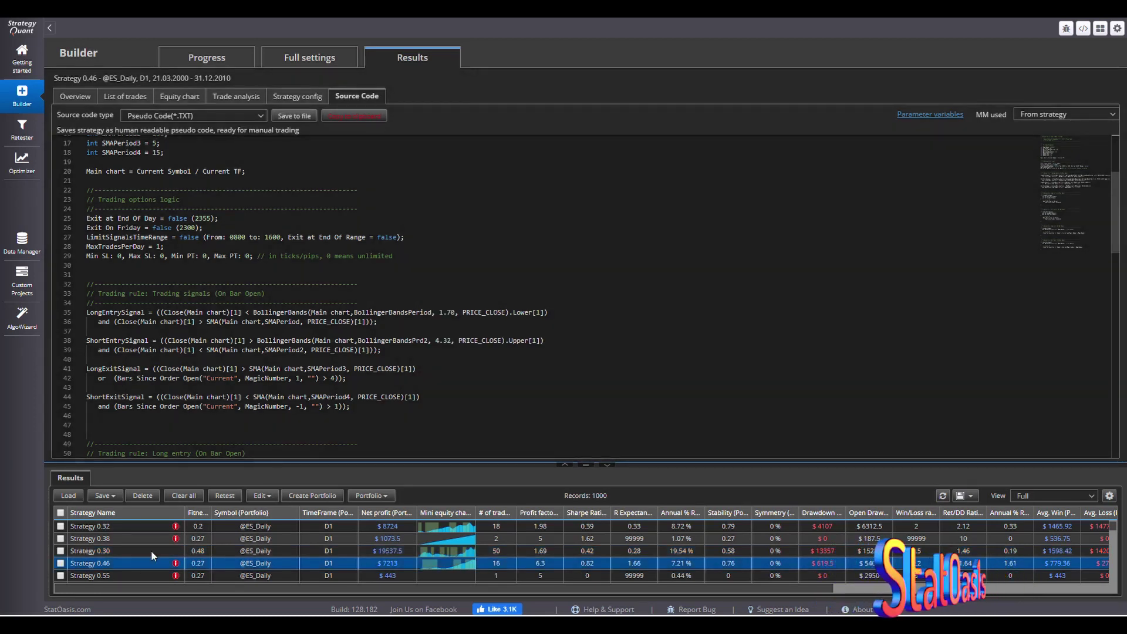
left_click(130, 573)
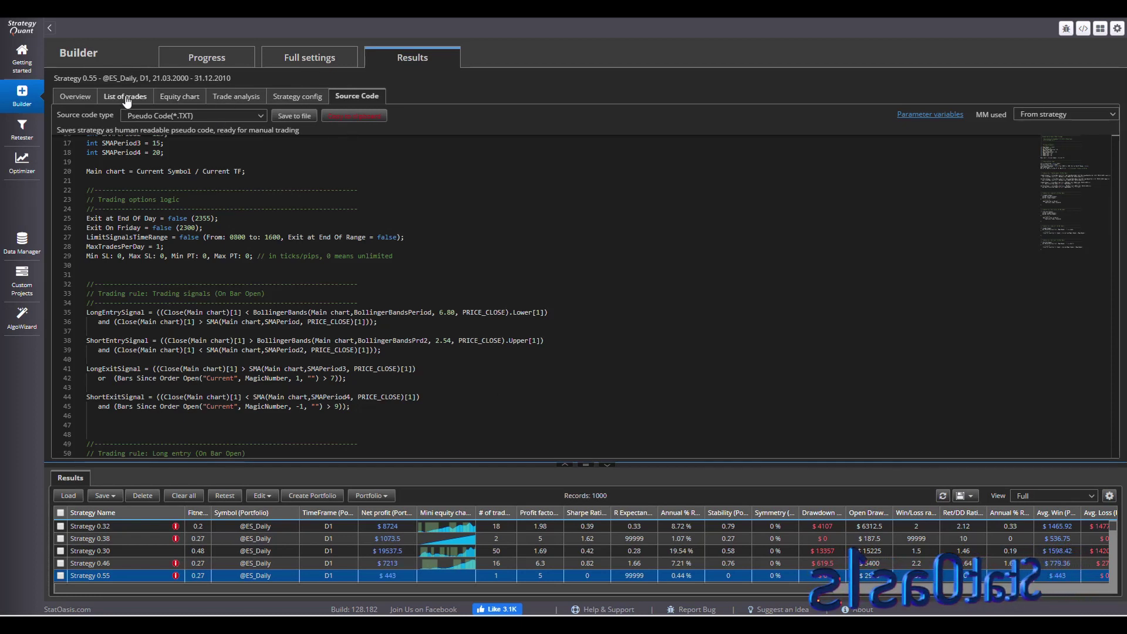
Step: Review Strategy 0.55's equity chart, list of trades, overview, strategy config and trade analysis
left_click(164, 96)
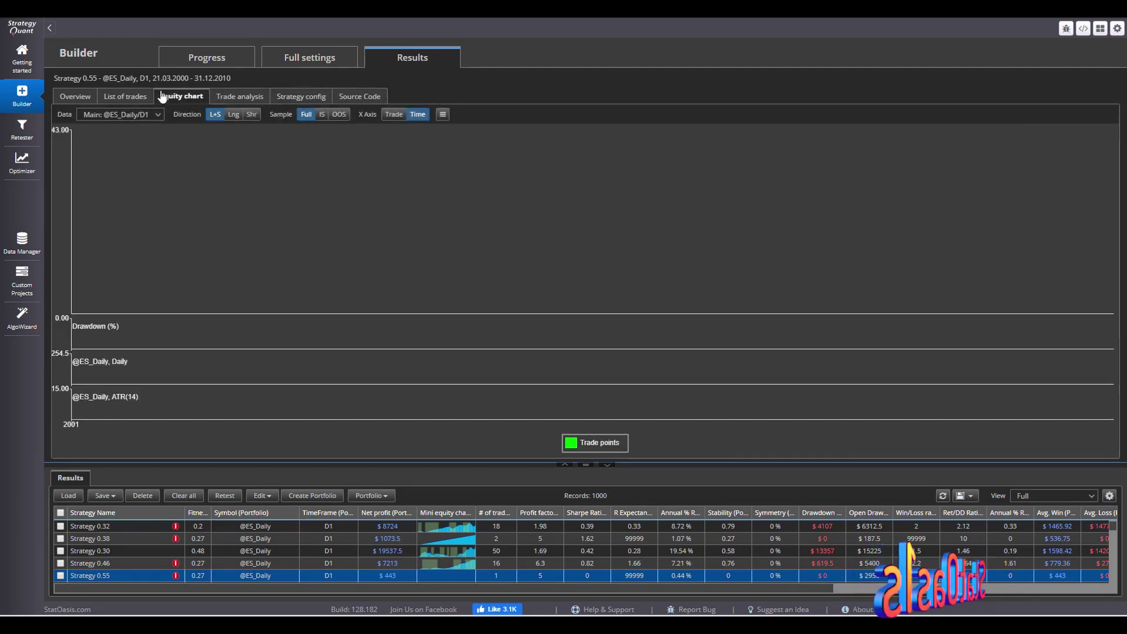
left_click(125, 96)
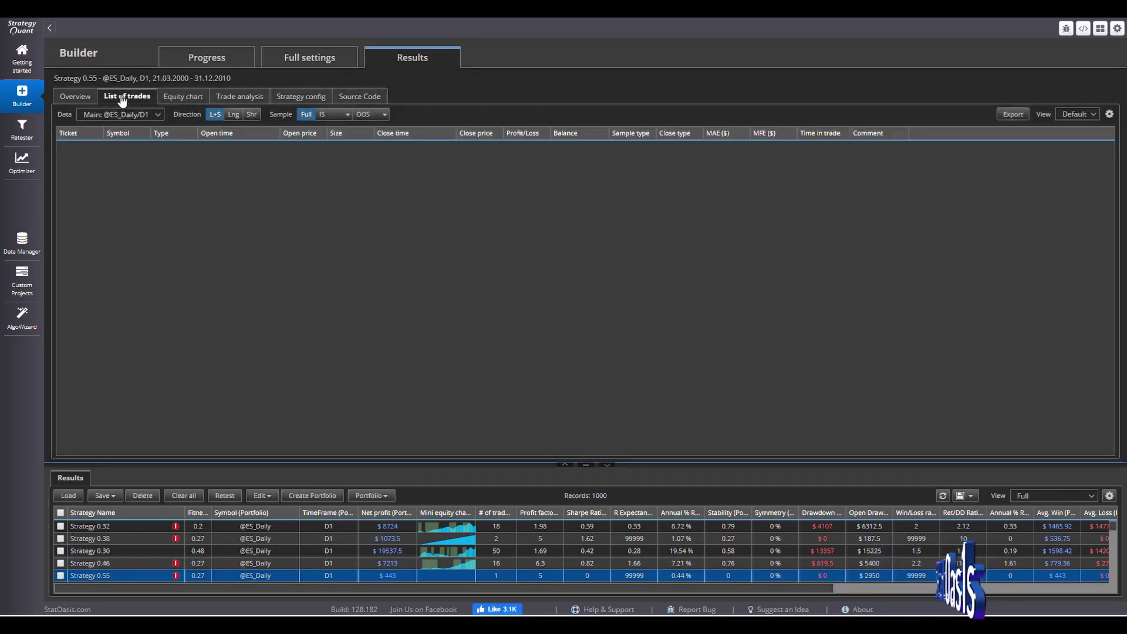
left_click(77, 98)
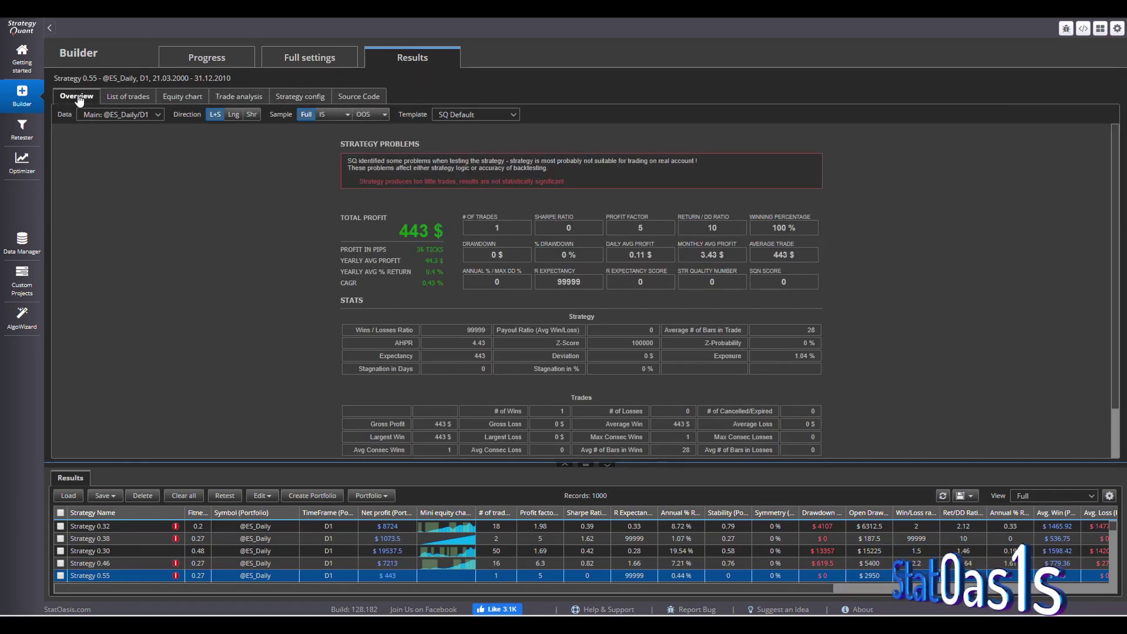
left_click(299, 99)
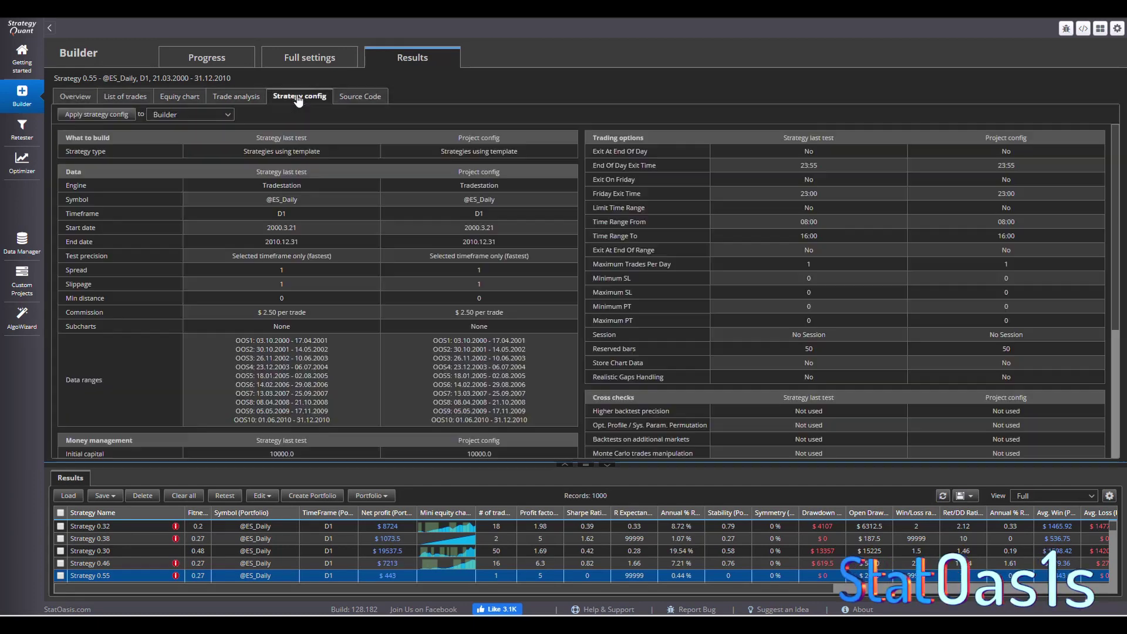
left_click(237, 99)
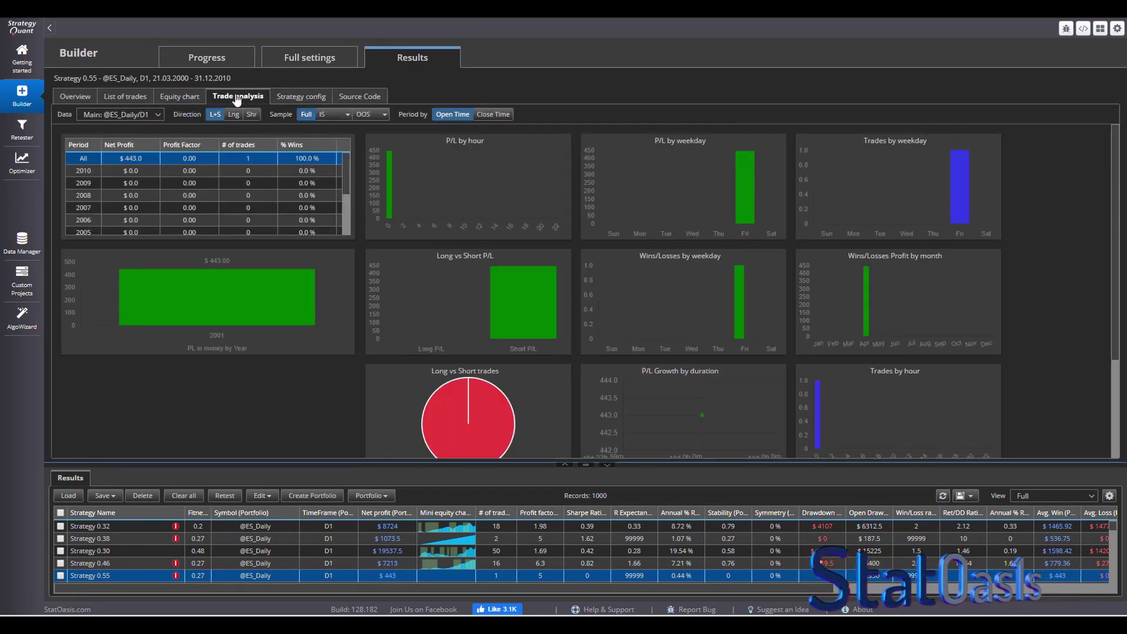
Step: Compare trade analysis of Strategies 0.32, 0.38, 0.30 and 0.46, then show the Ranking settings
left_click(135, 526)
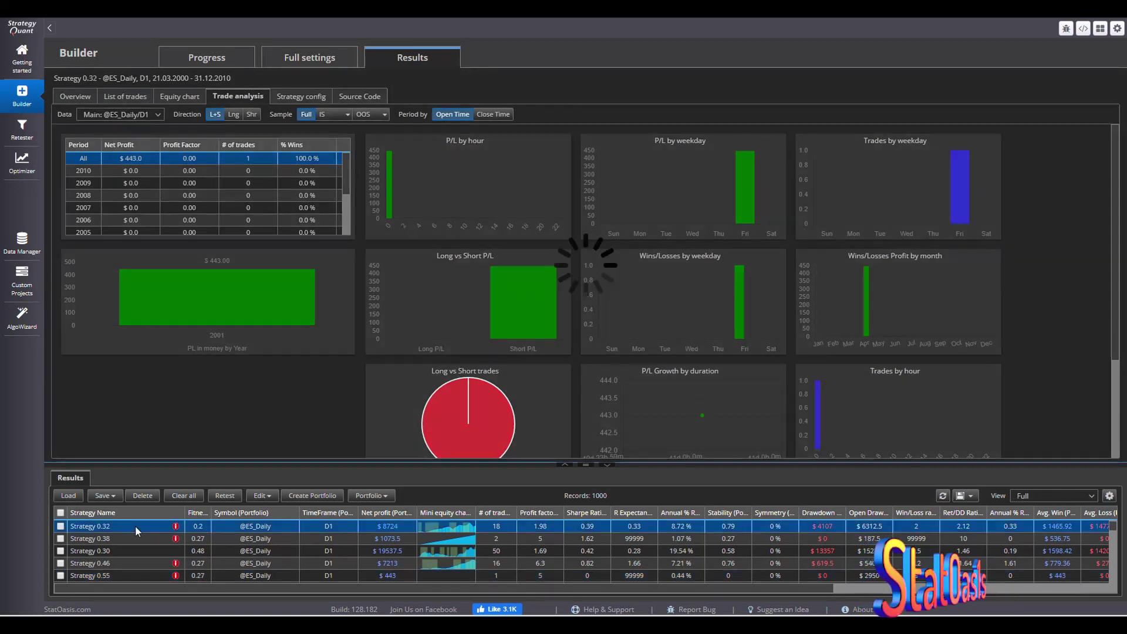
left_click(140, 538)
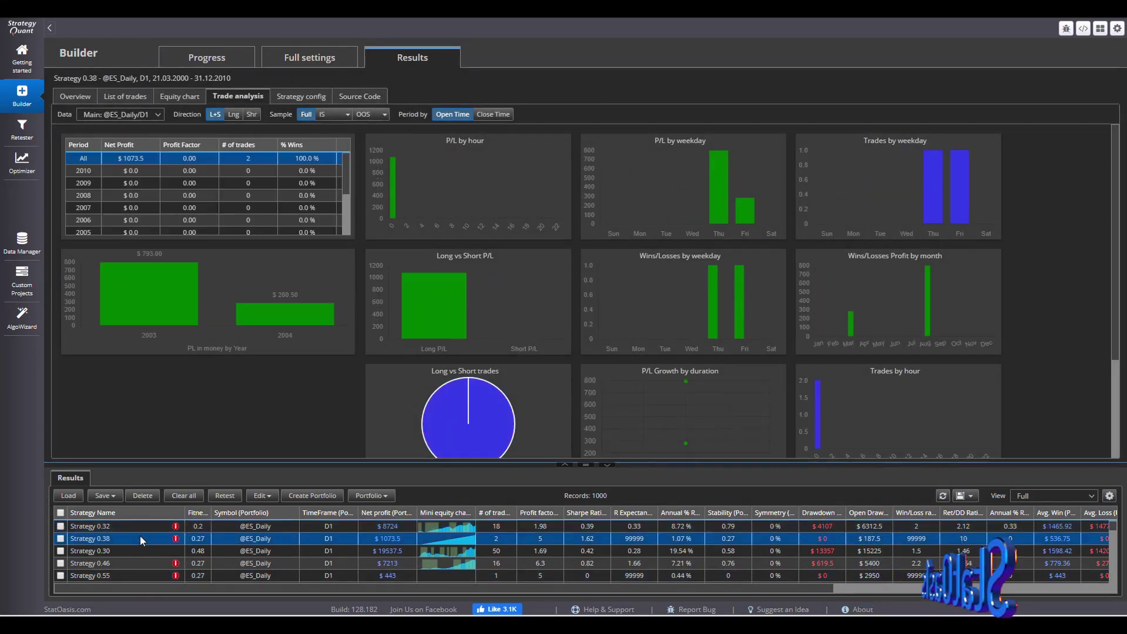
left_click(138, 548)
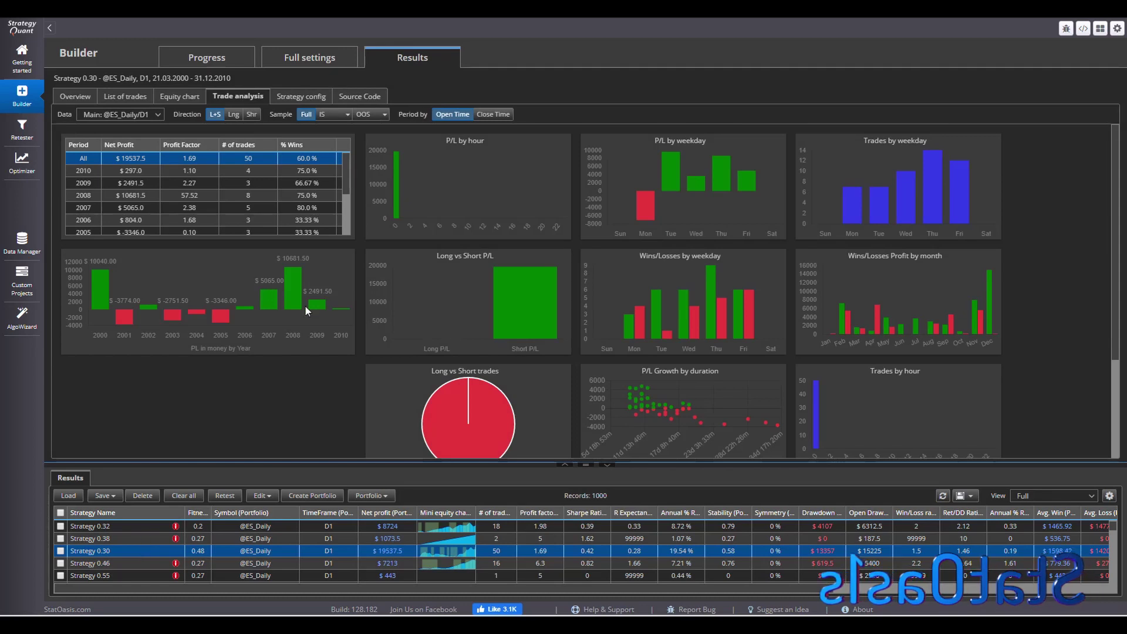
left_click(124, 562)
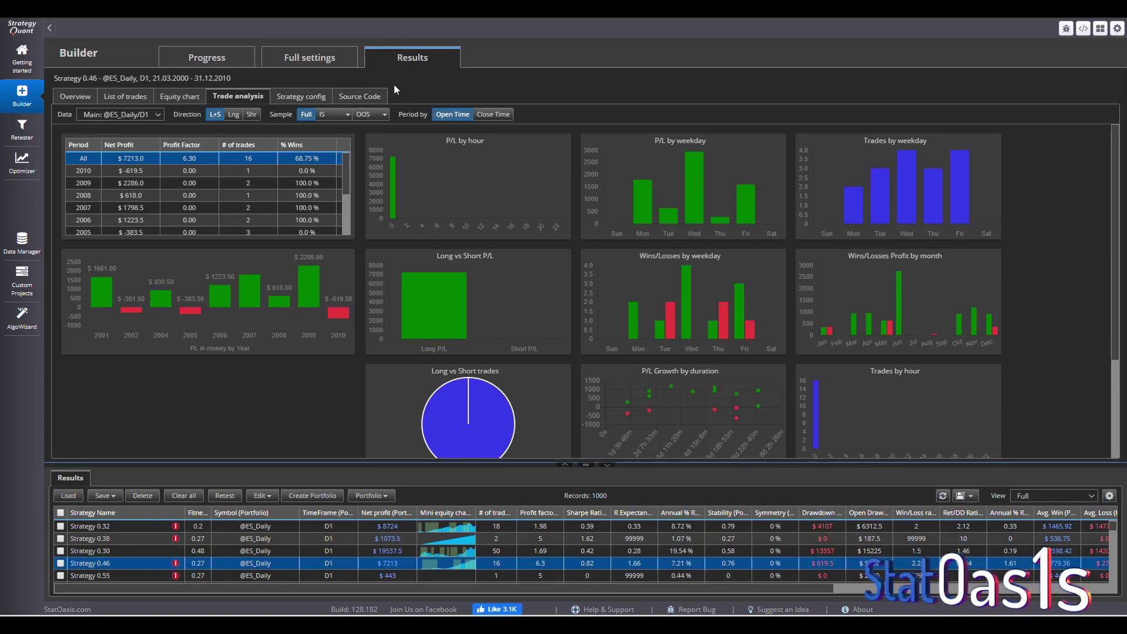
left_click(317, 67)
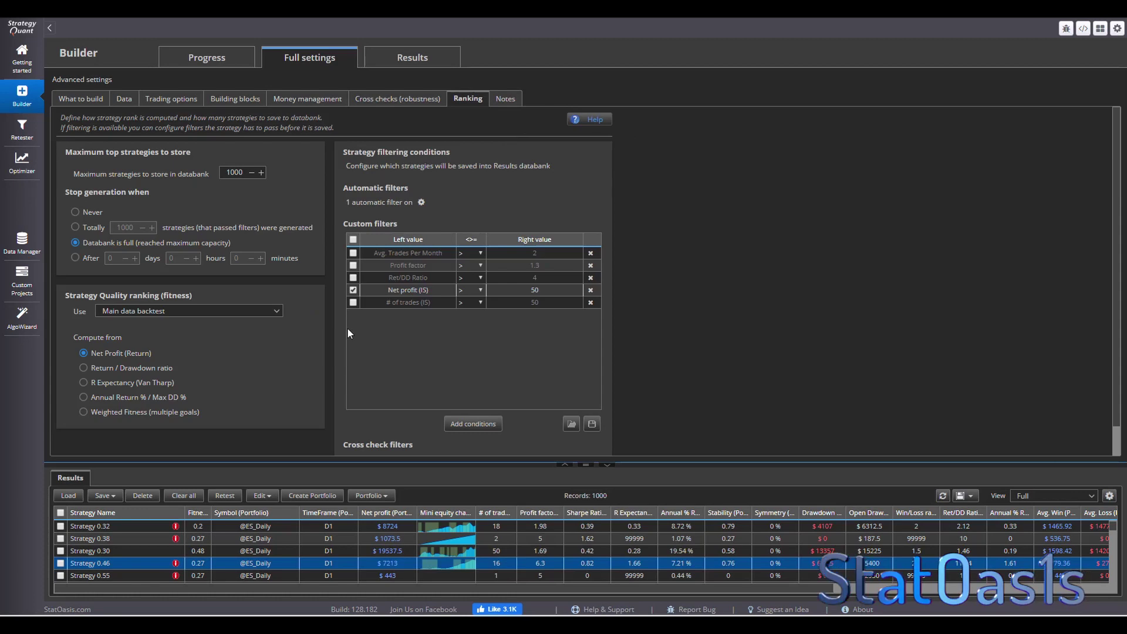
Step: Return to the build Progress view showing Strategy 0.667 as best so far
left_click(205, 58)
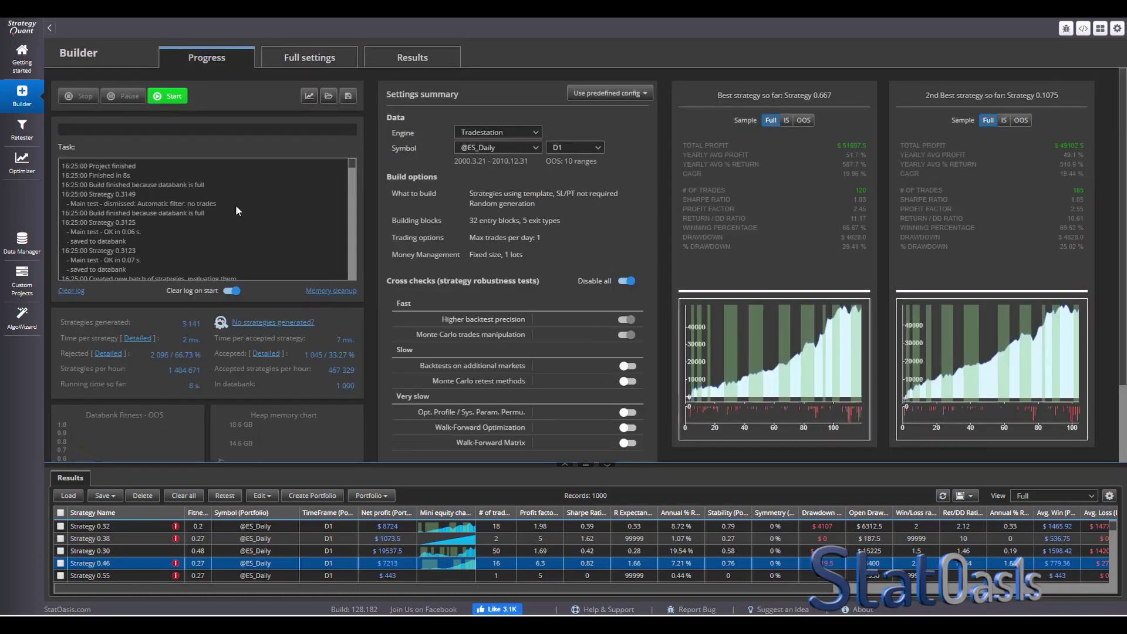